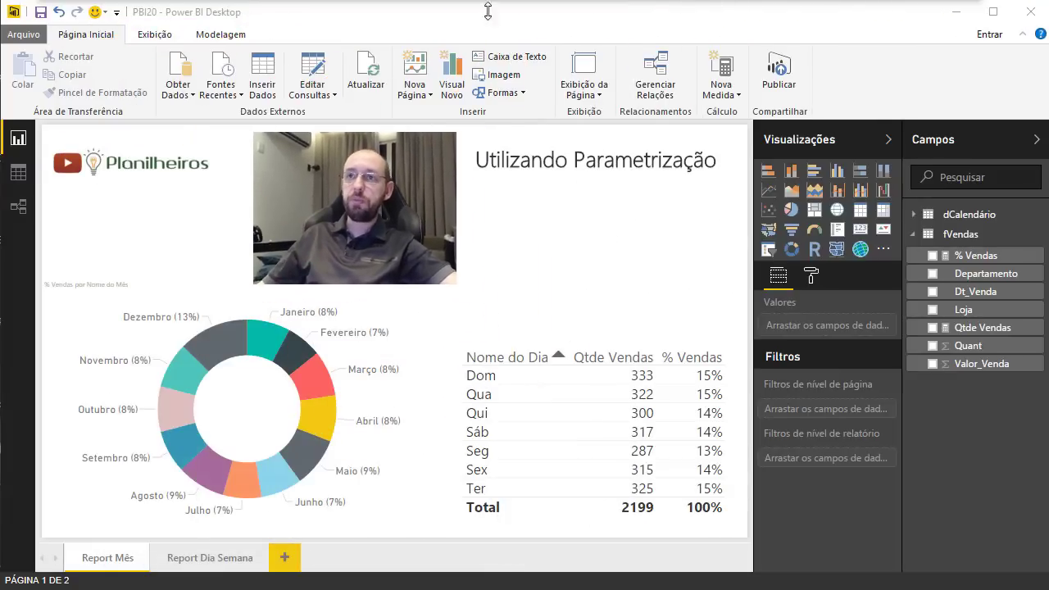
Step: Switch between the Report Mês and Report Dia Semana pages, ending on Report Mês
left_click(492, 14)
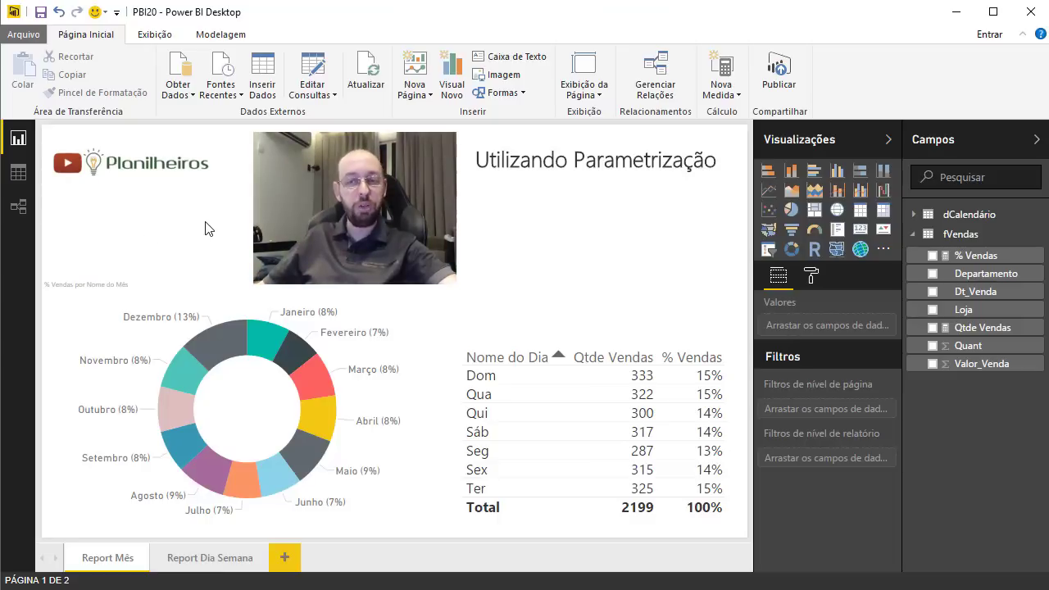
left_click(97, 557)
left_click(187, 558)
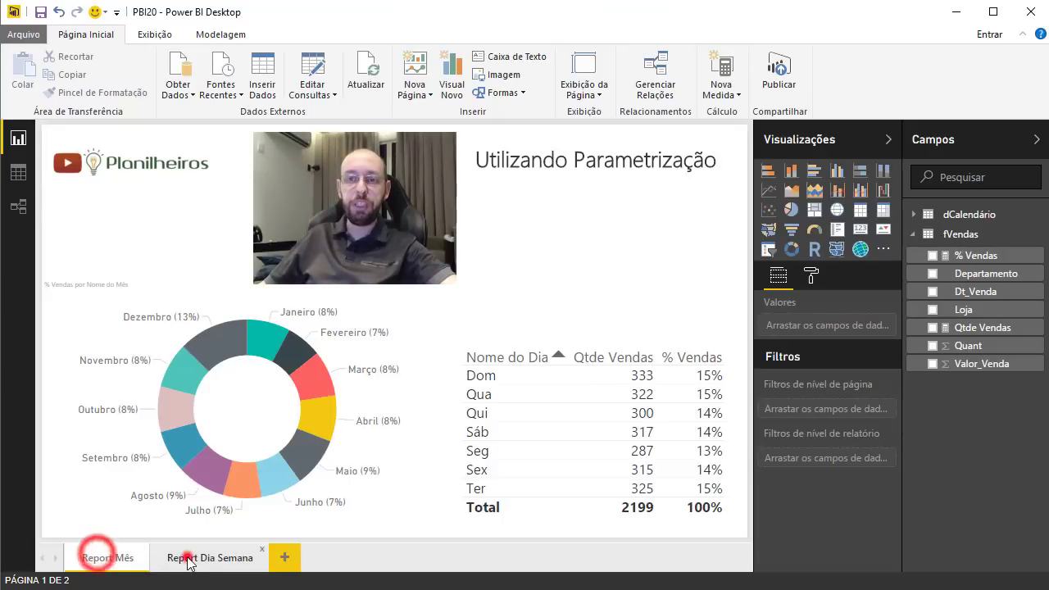
left_click(113, 558)
left_click(188, 559)
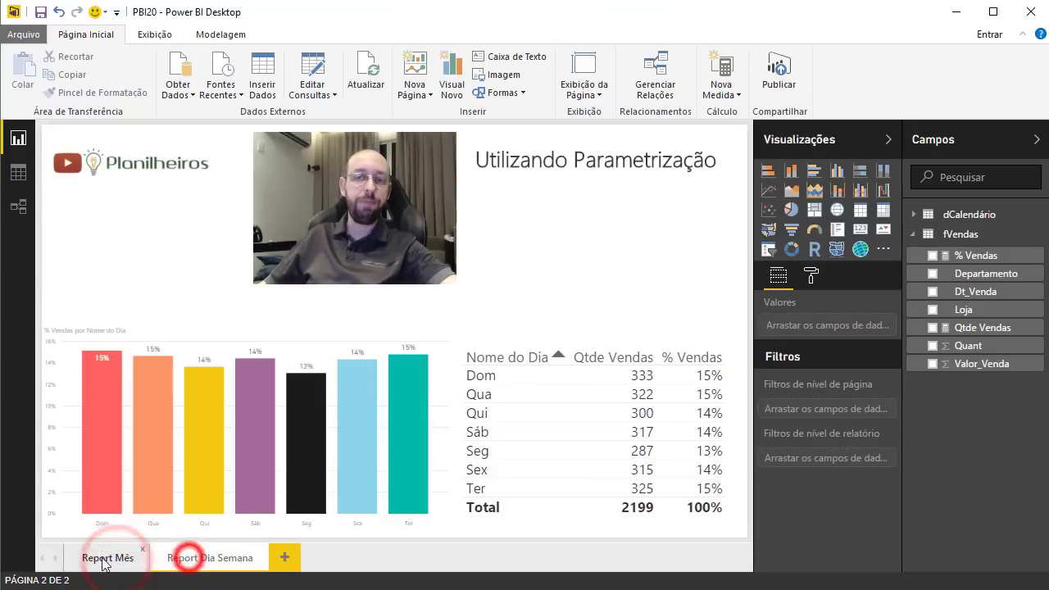
left_click(102, 558)
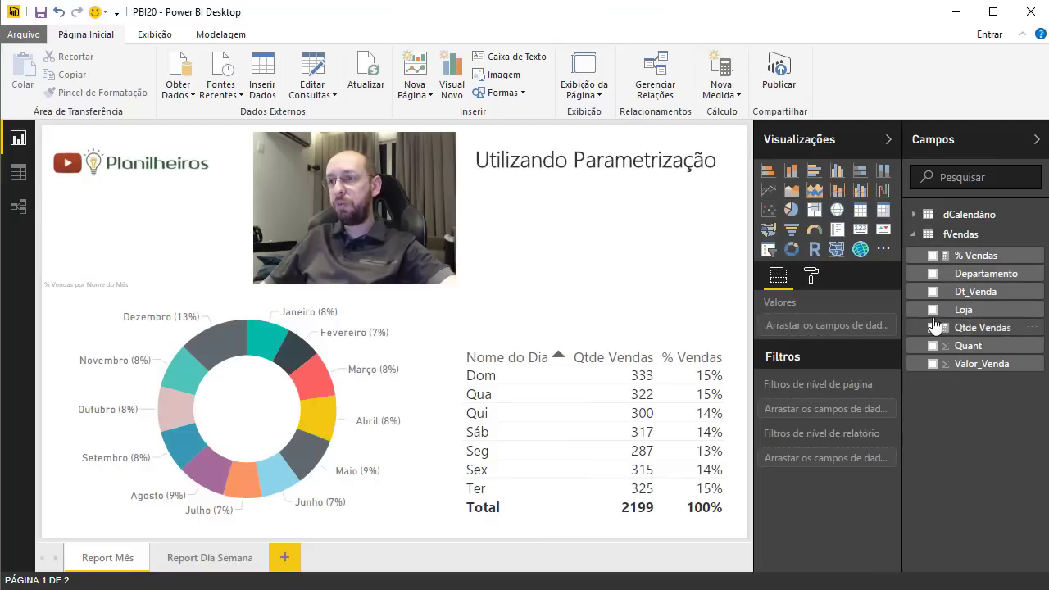
Step: Add a Departamento slicer below the report title, sized to fit its three options
left_click(933, 273)
left_click_drag(520, 185, 575, 204)
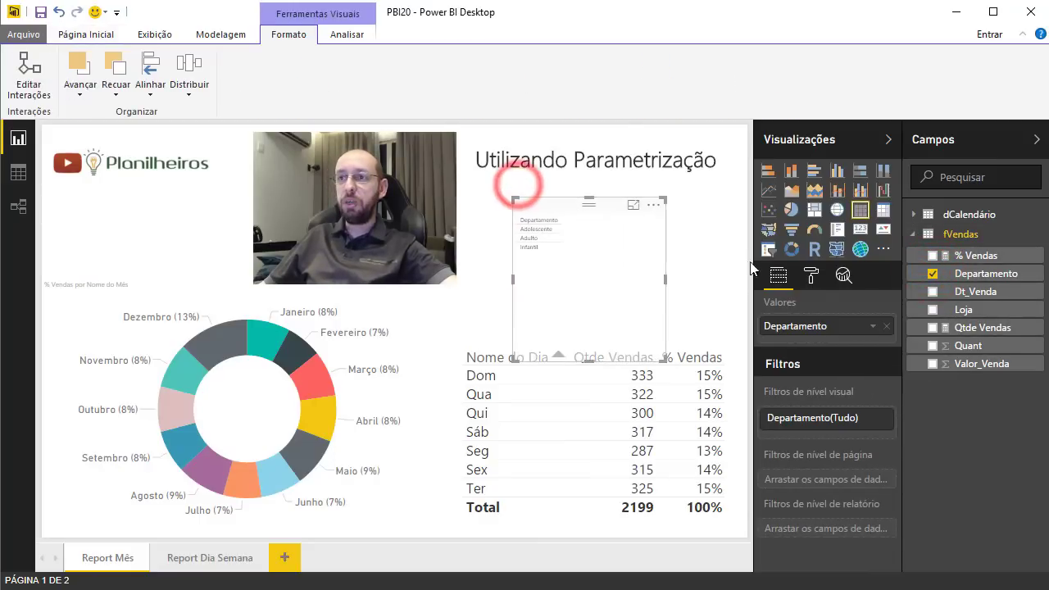
left_click(767, 250)
left_click_drag(586, 362, 586, 299)
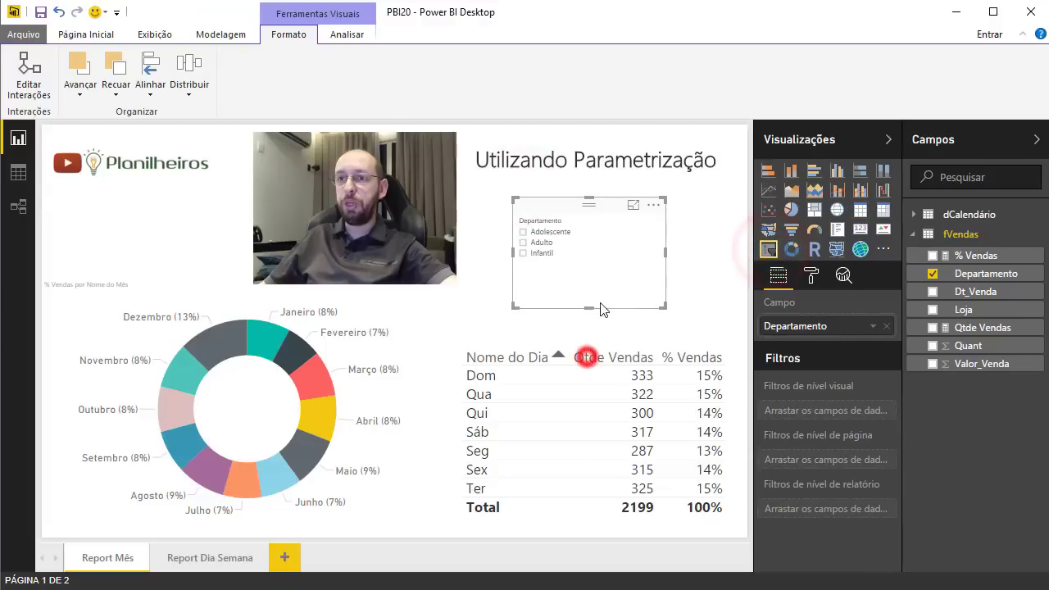
Step: Set the Departamento slicer's item text size to 18
left_click(811, 276)
left_click(791, 307)
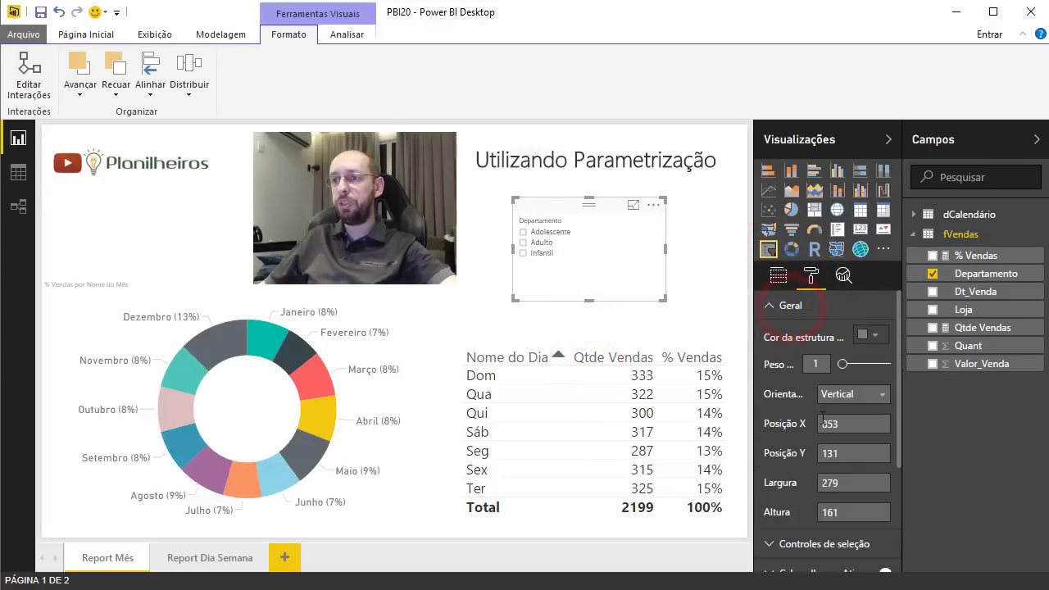
left_click(774, 307)
left_click(789, 394)
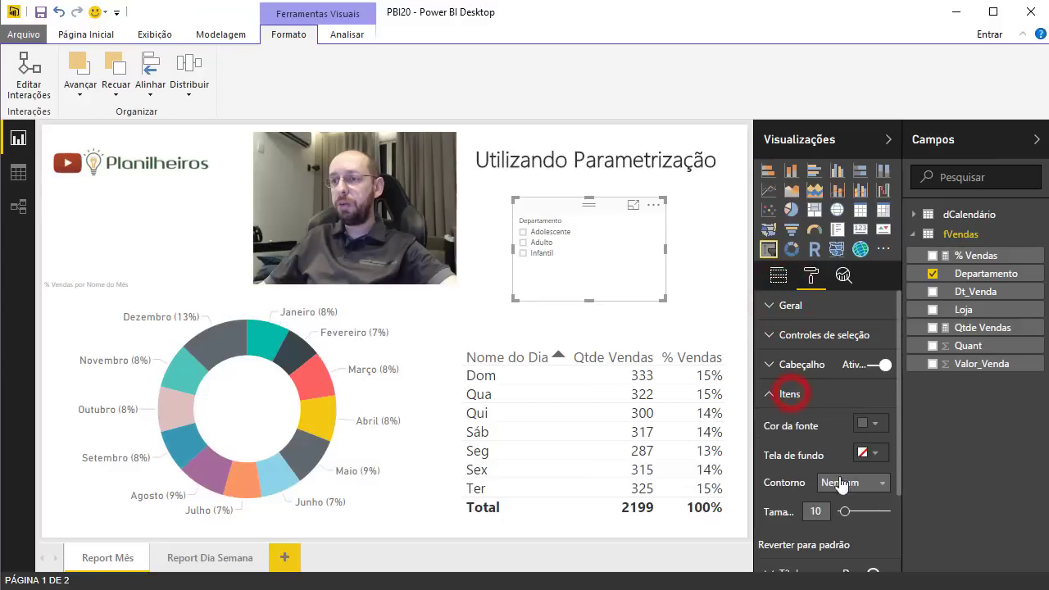
left_click_drag(844, 512, 856, 512)
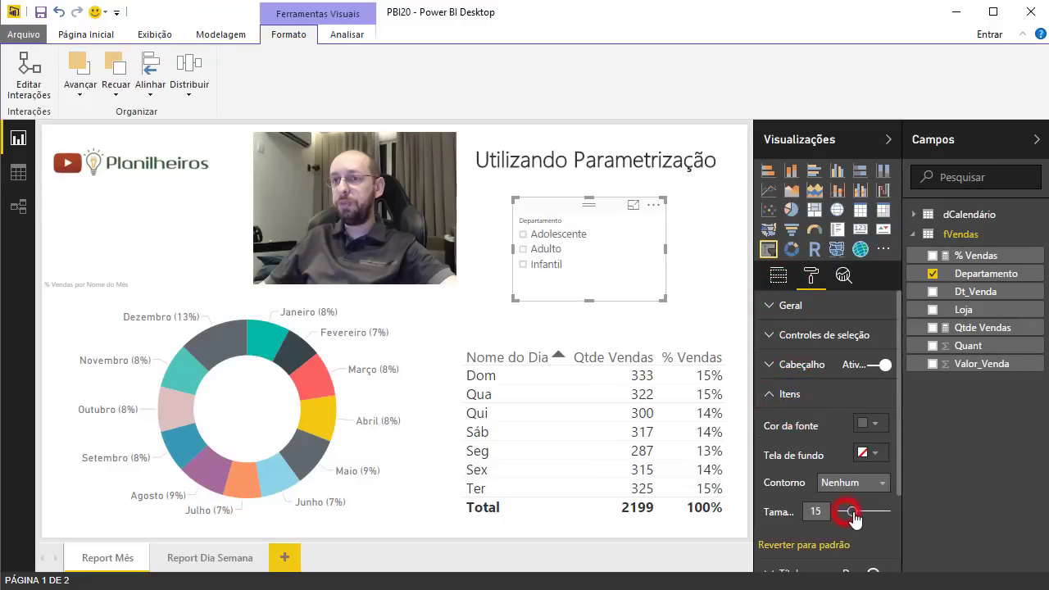
left_click(710, 226)
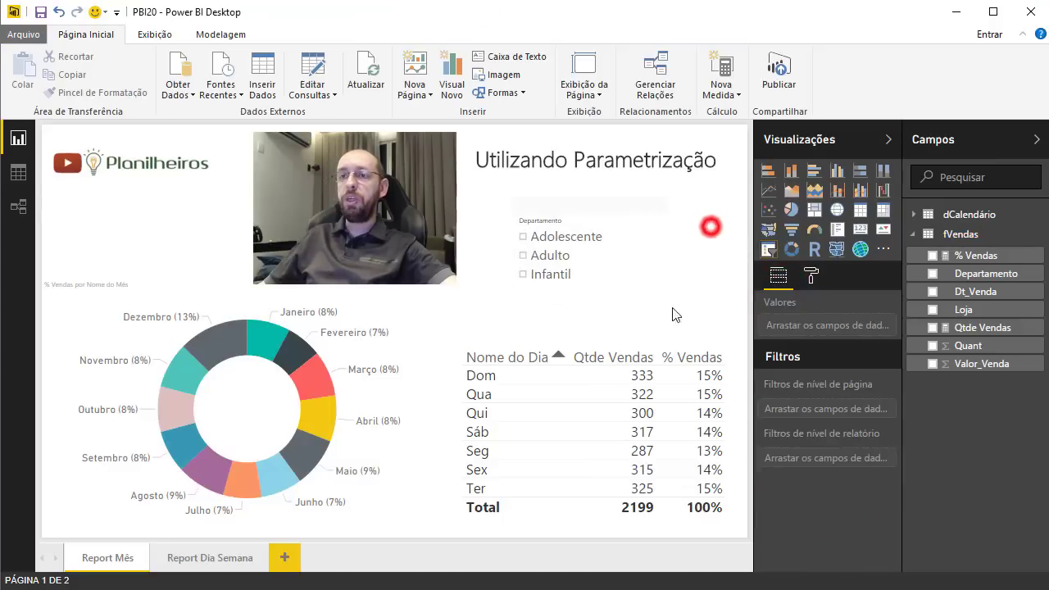
Step: Filter to Adolescente, check Report Dia Semana, then clear the slicer selection on Report Mês
left_click(552, 238)
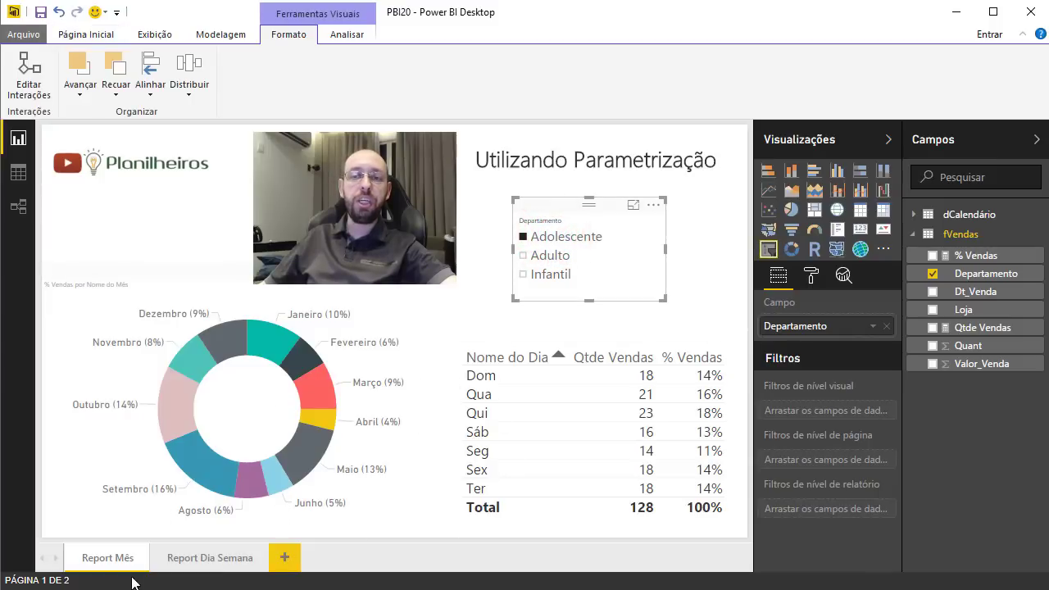
left_click(197, 561)
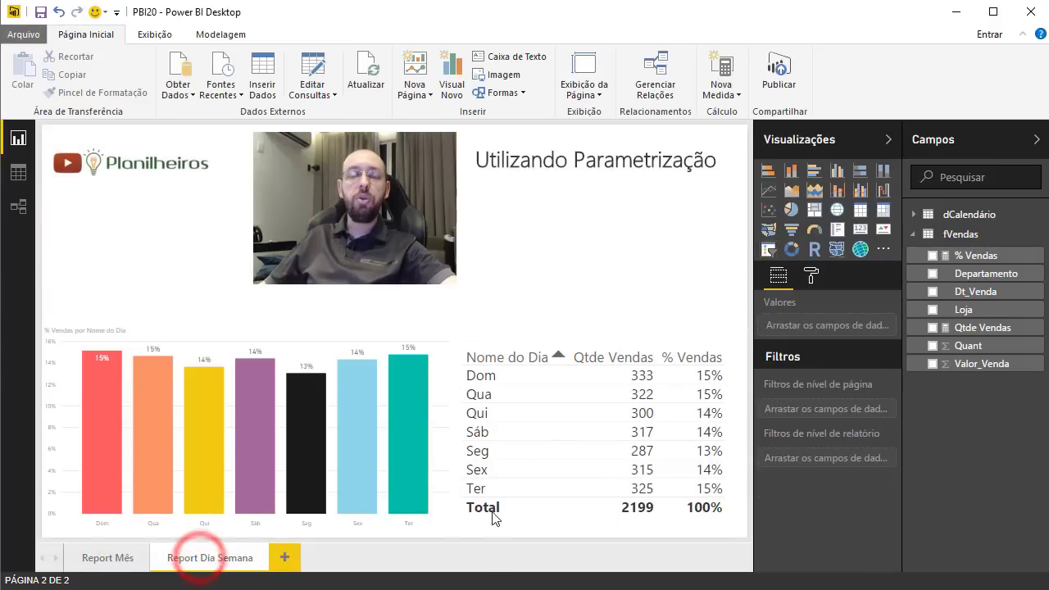
mouse_move(363, 456)
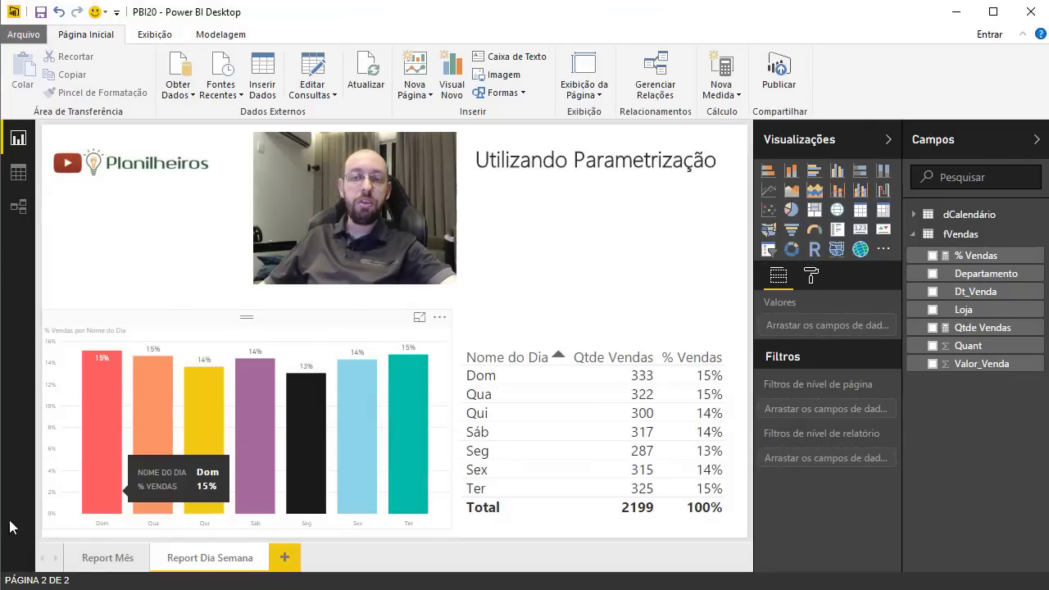
left_click(91, 568)
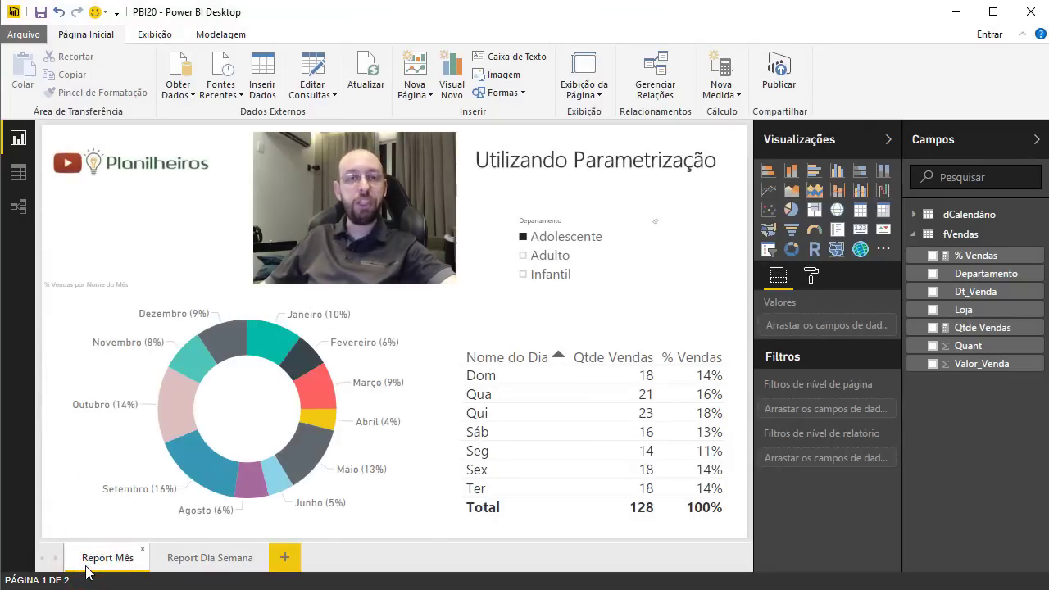
left_click(591, 217)
left_click(656, 221)
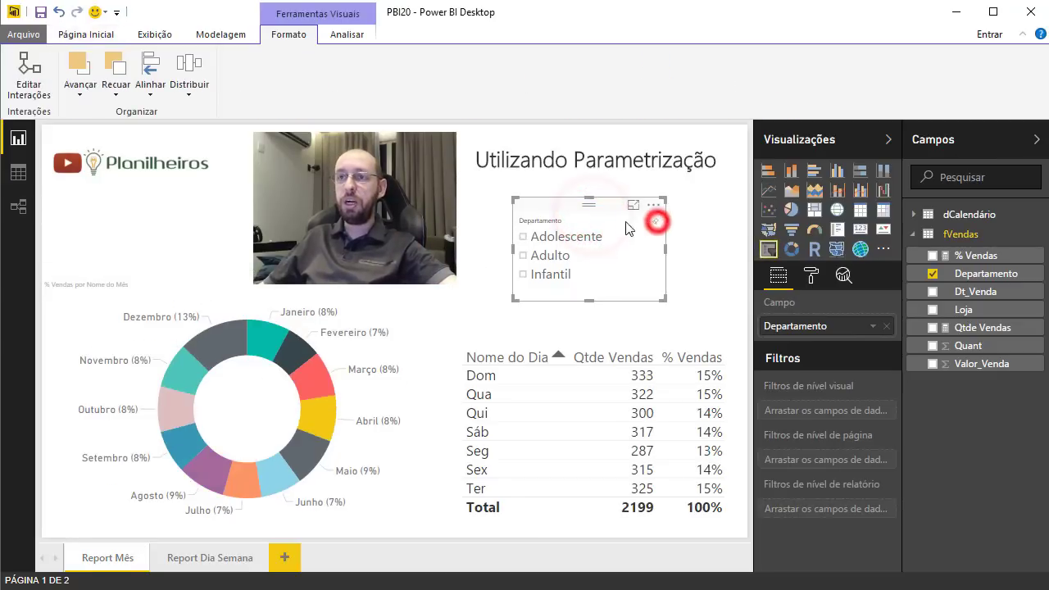
left_click(562, 211)
Step: Delete the selected Departamento slicer from Report Mês
key("Delete")
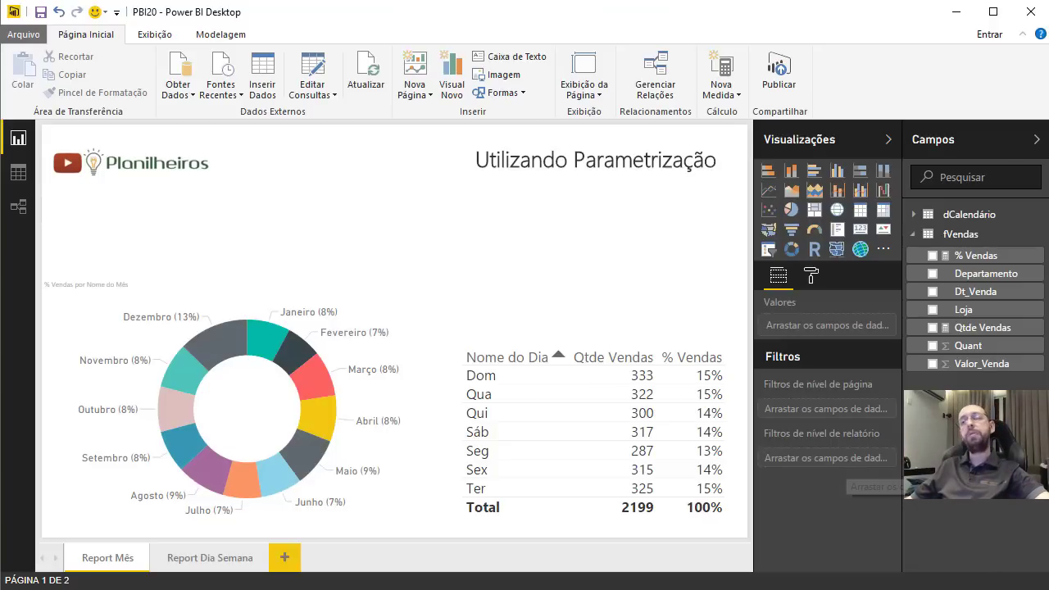
left_click_drag(975, 284, 831, 467)
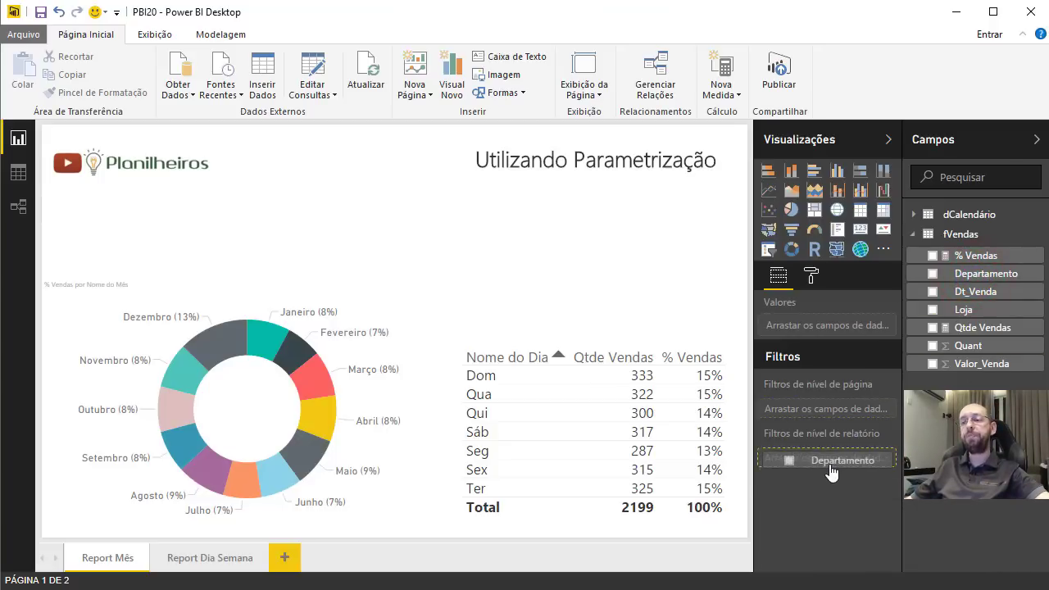
scroll(829, 516, "down", 2)
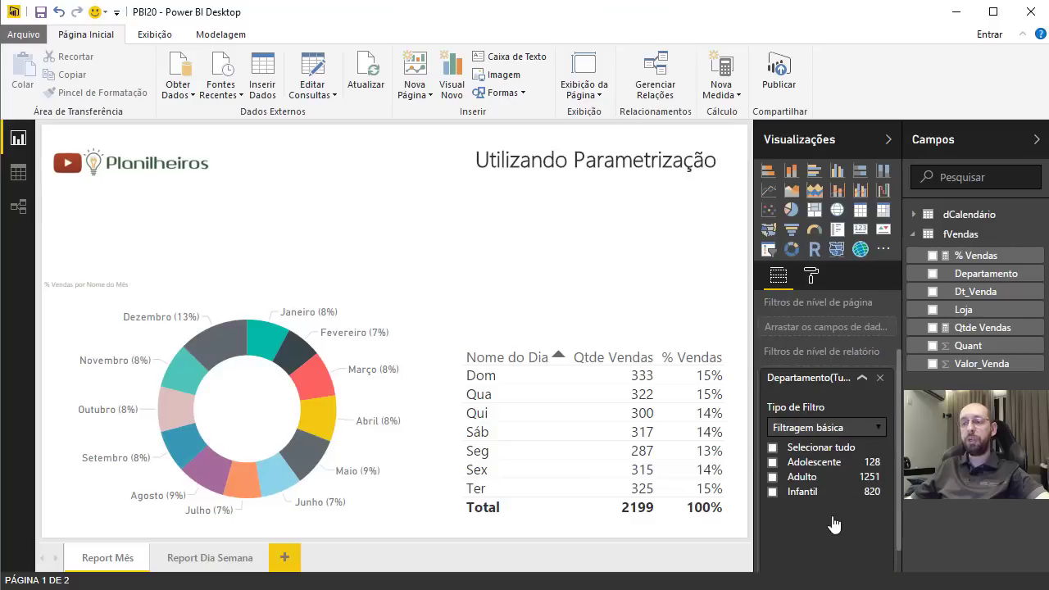
left_click(772, 462)
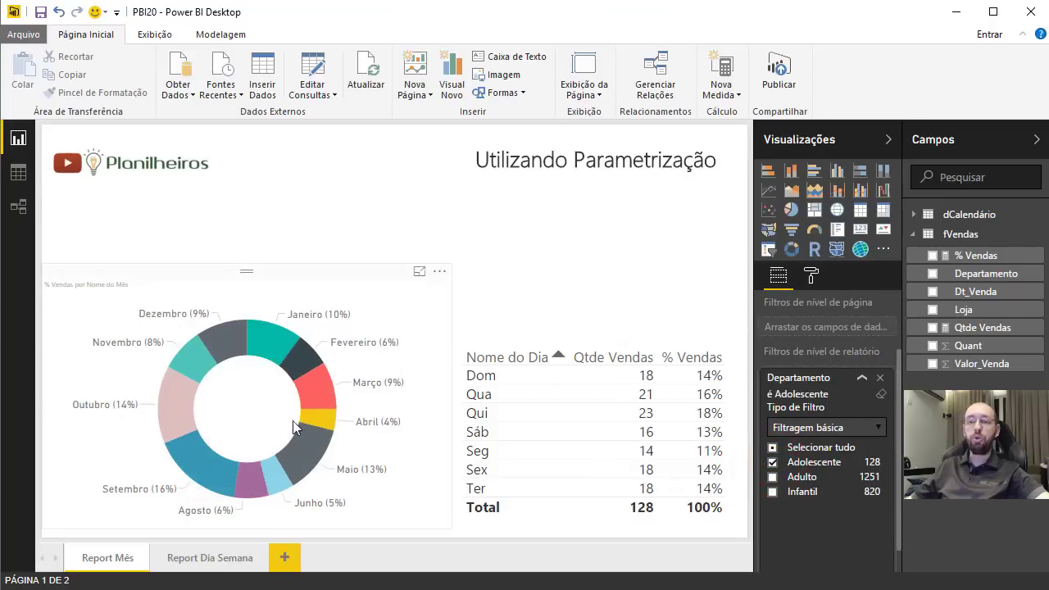
left_click(195, 564)
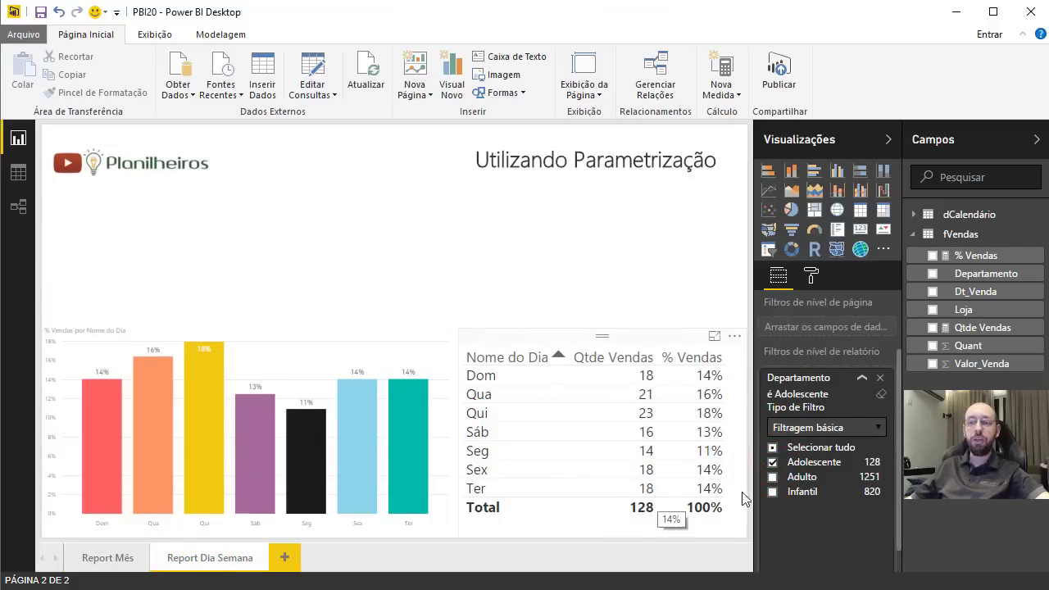
left_click(773, 463)
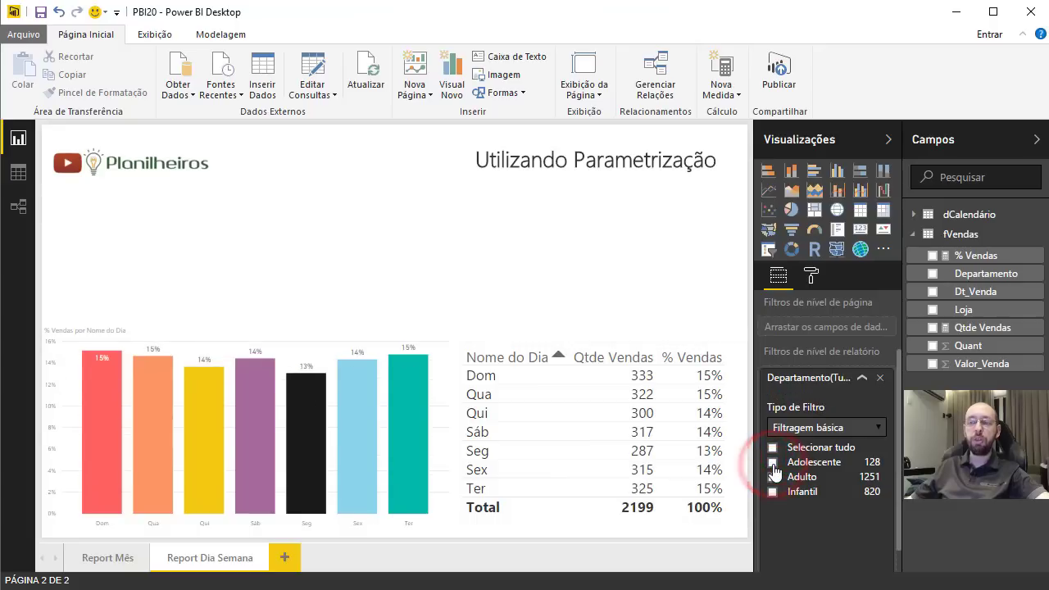
left_click(772, 462)
left_click(772, 477)
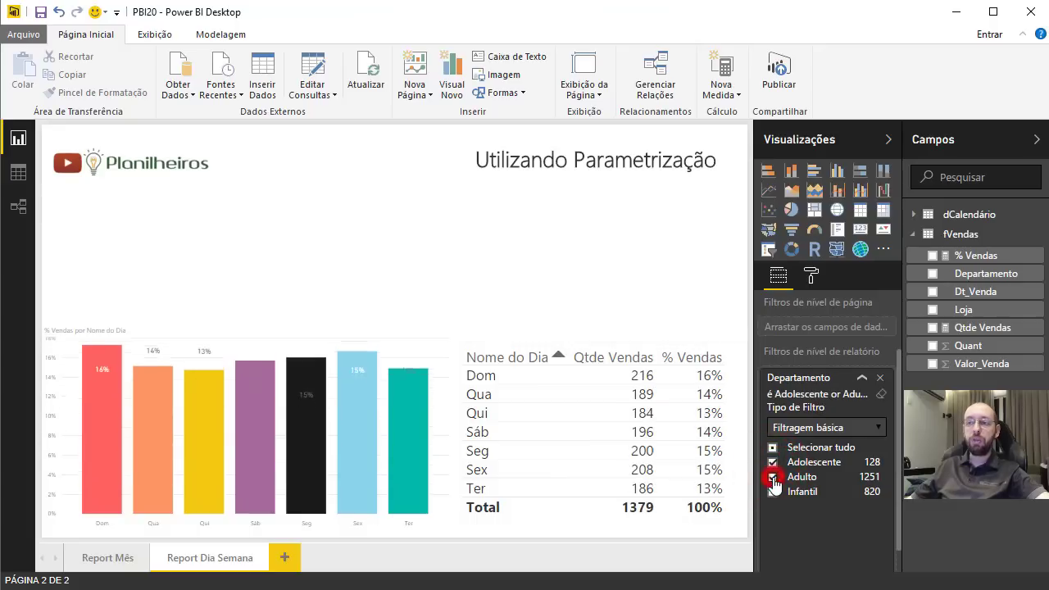
left_click(86, 558)
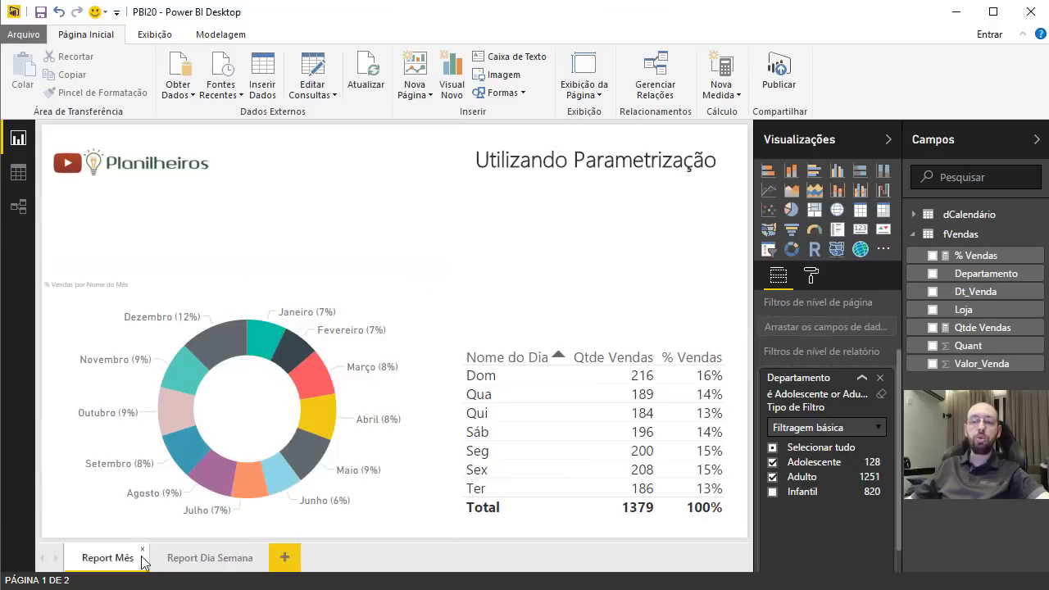
left_click(200, 562)
left_click(86, 558)
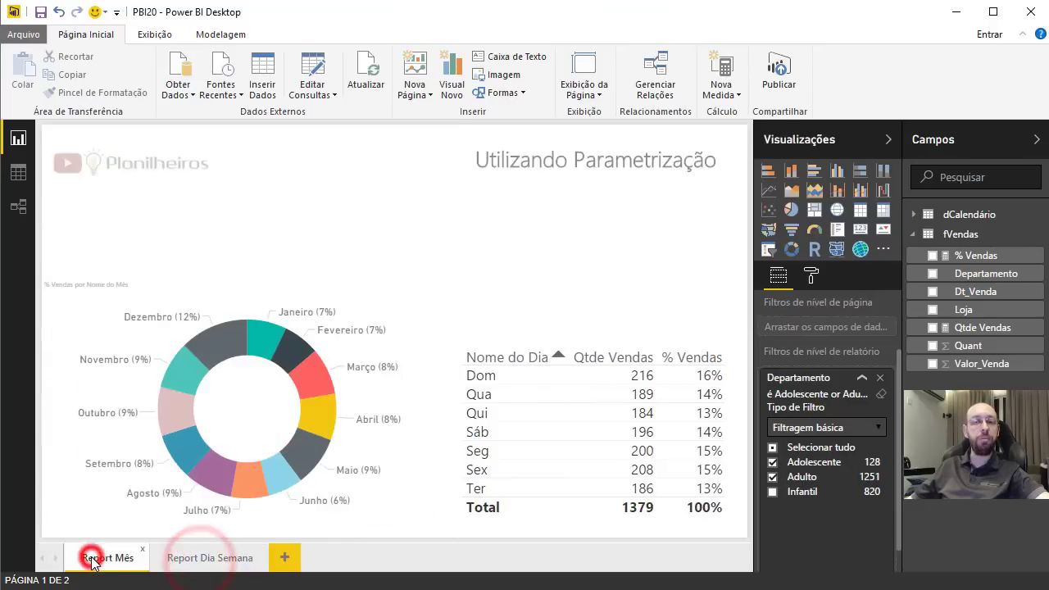
left_click(221, 551)
left_click(116, 557)
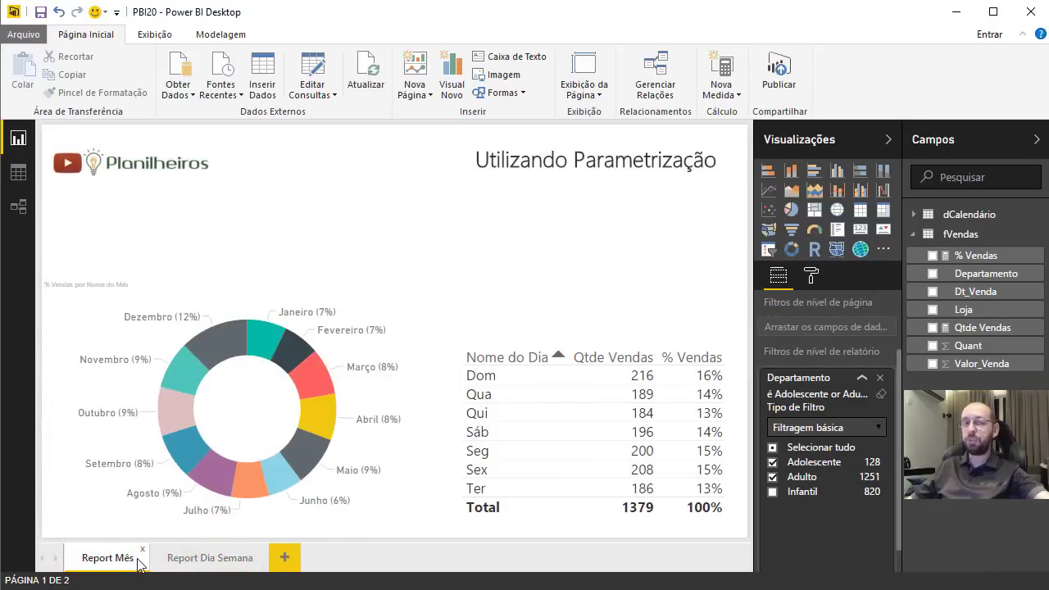
left_click(772, 477)
left_click(771, 462)
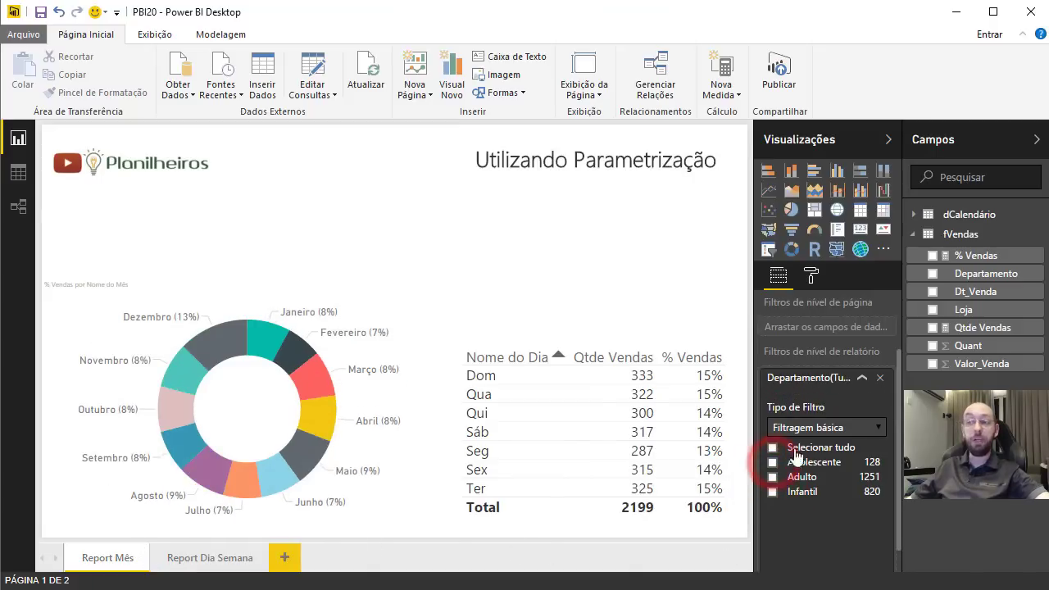
left_click(880, 379)
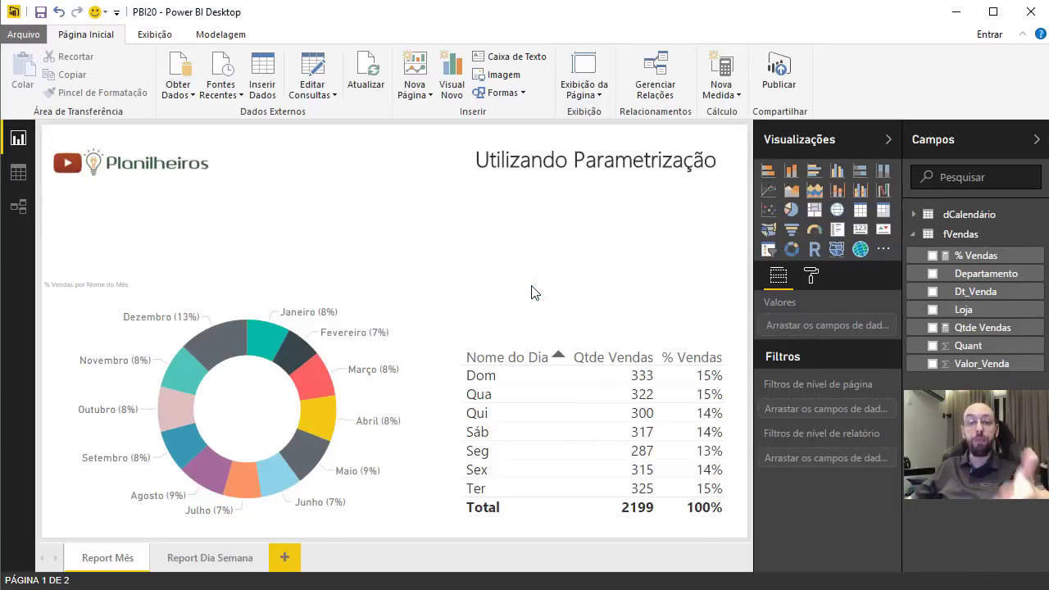
left_click(887, 141)
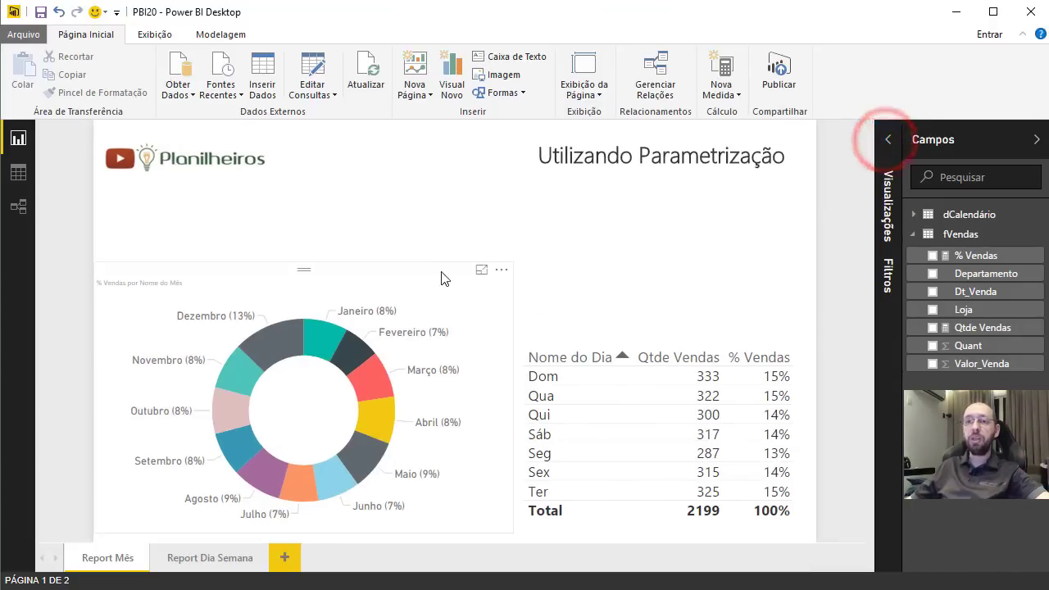
left_click(314, 96)
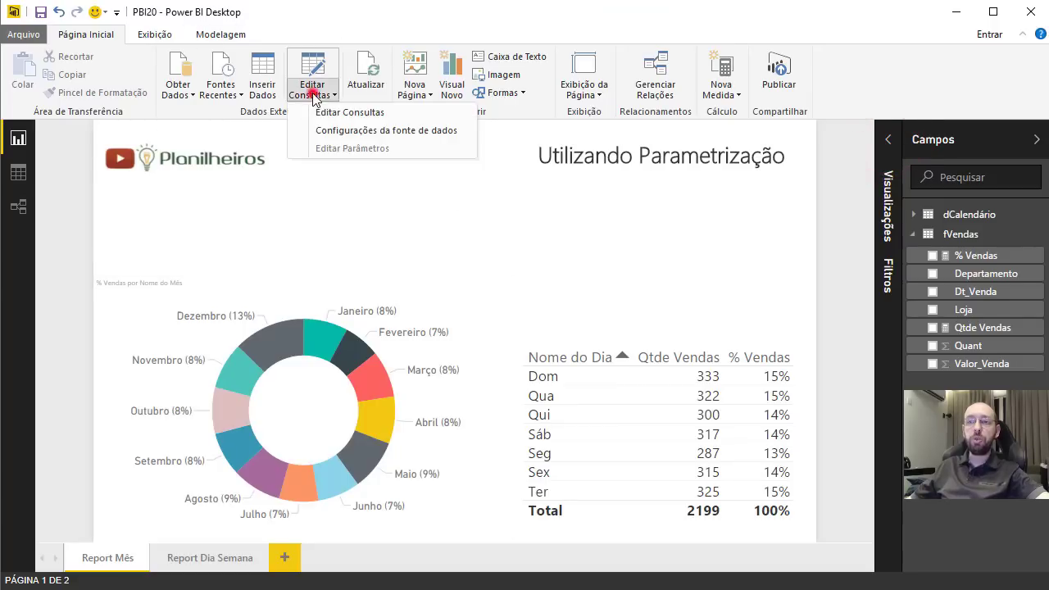
left_click(361, 151)
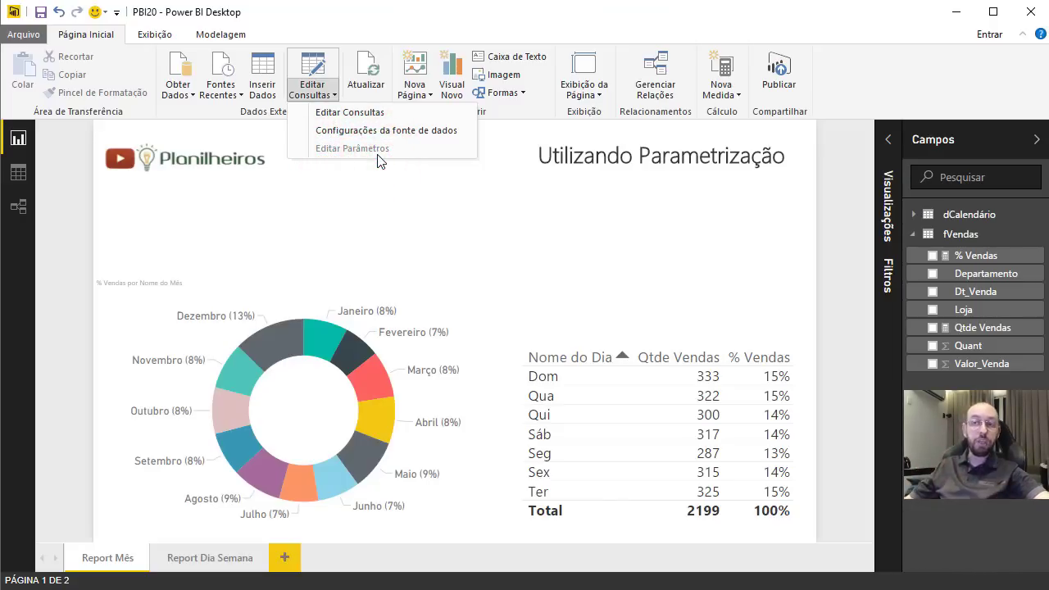
left_click(443, 206)
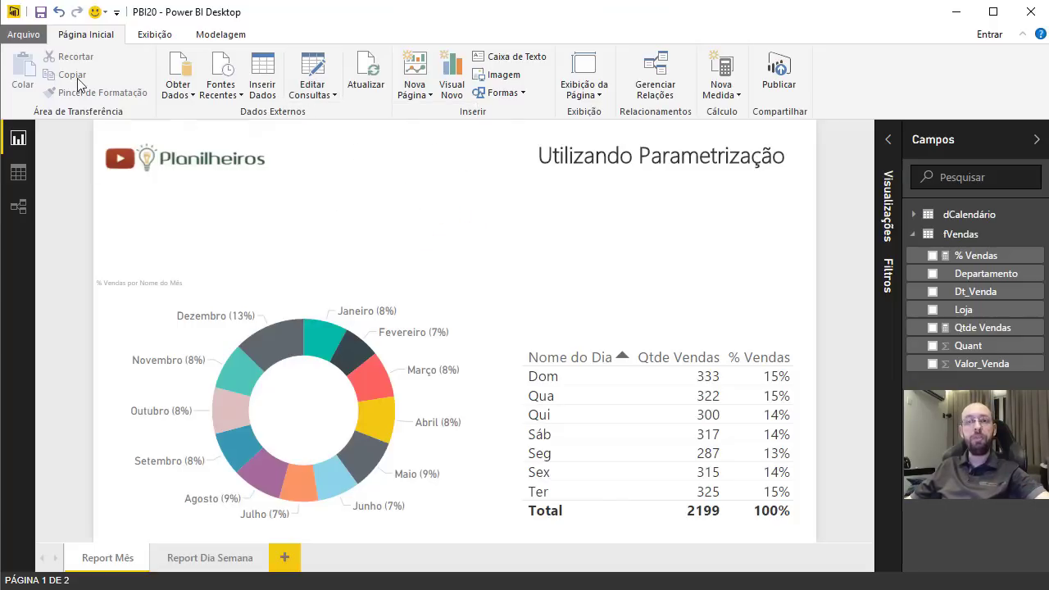
Step: In Options > Editor de Consultas, enable always allowing parameterization of data sources and confirm
left_click(24, 34)
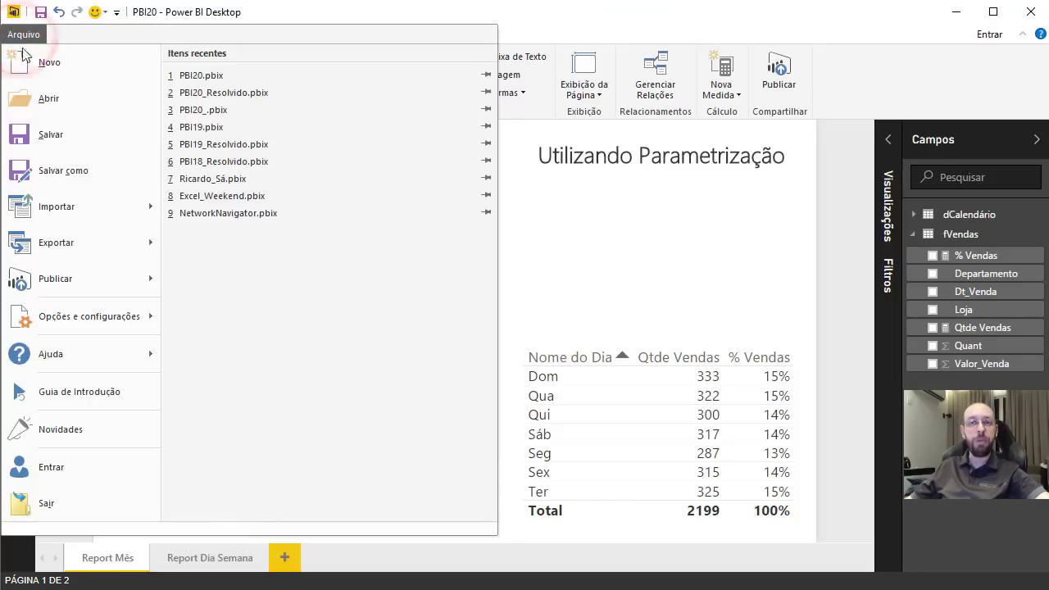
left_click(54, 318)
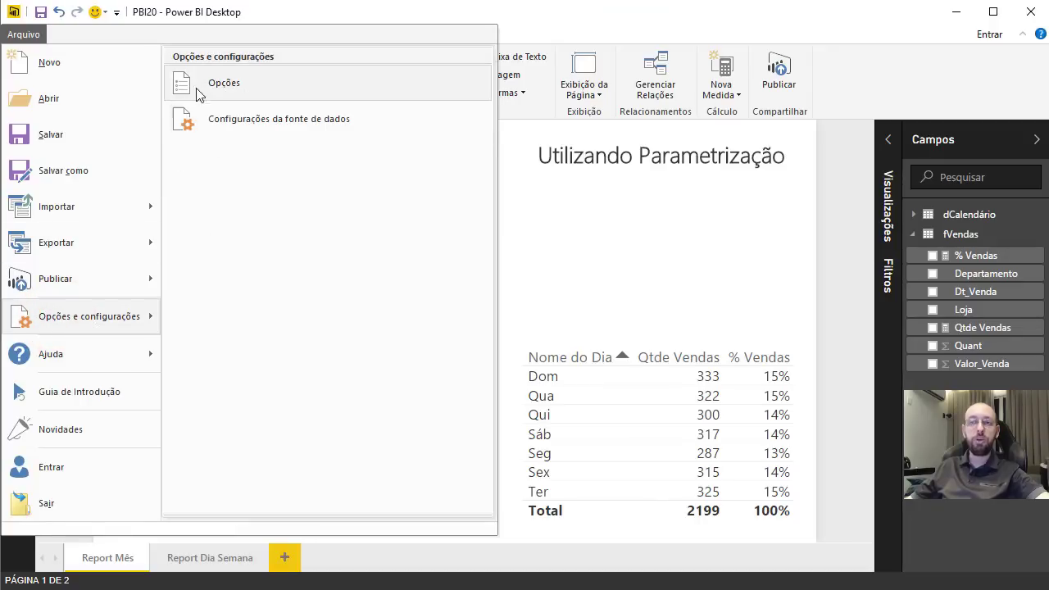
left_click(246, 90)
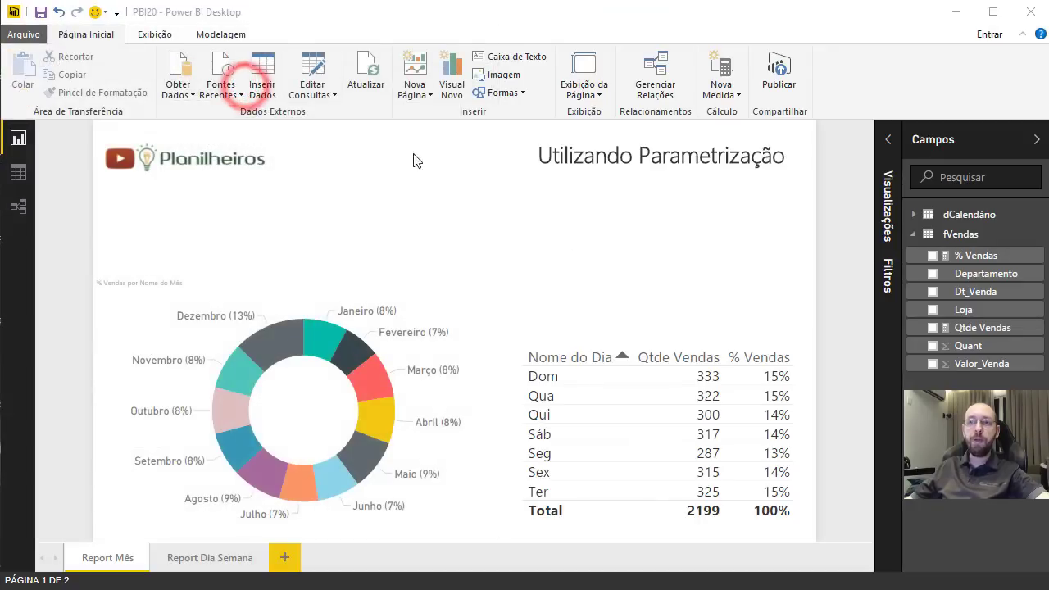
left_click(331, 173)
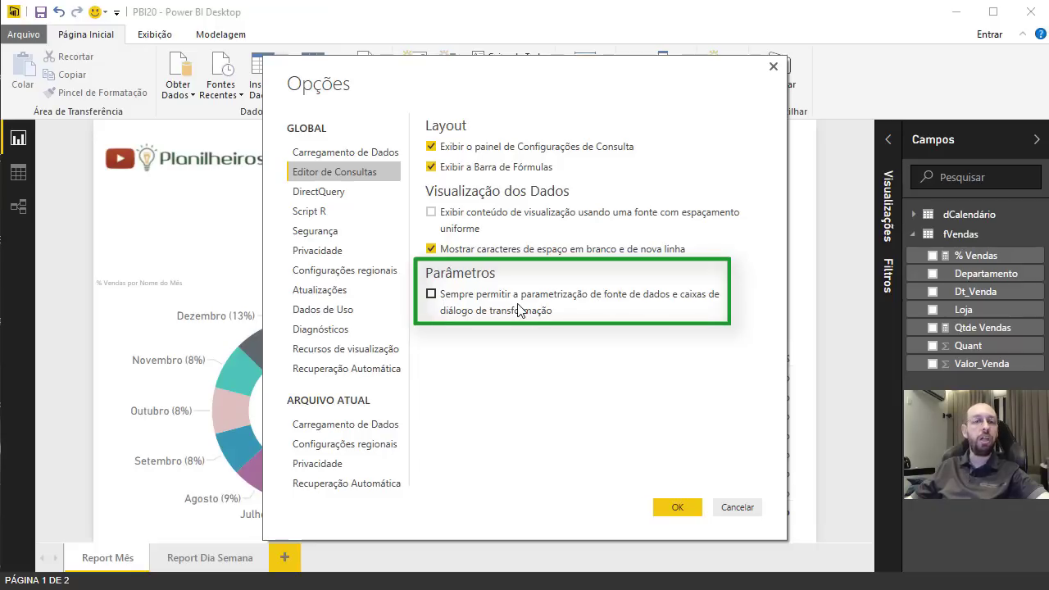
left_click(432, 293)
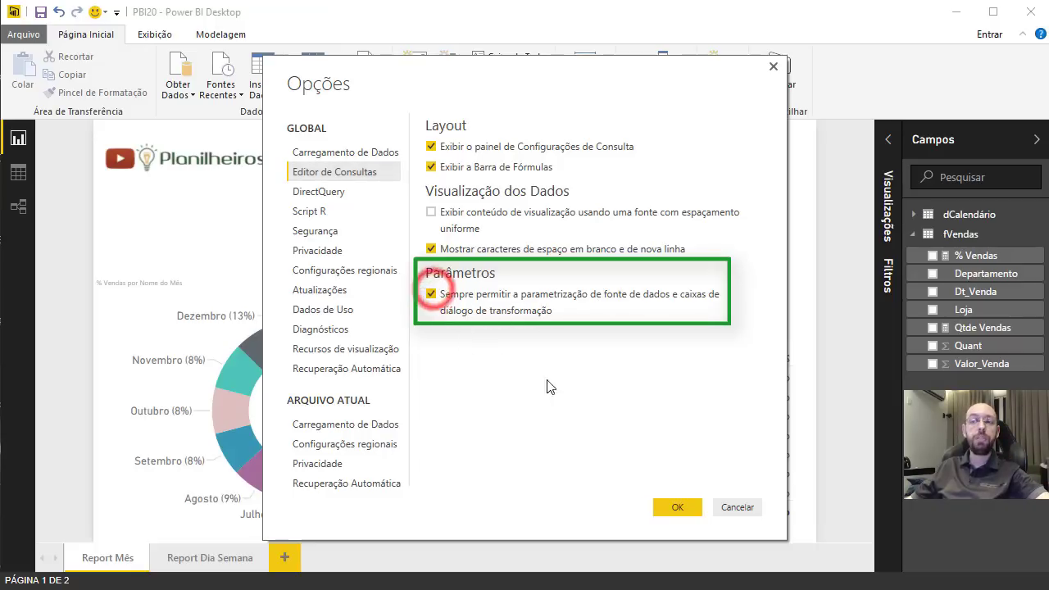
left_click(670, 504)
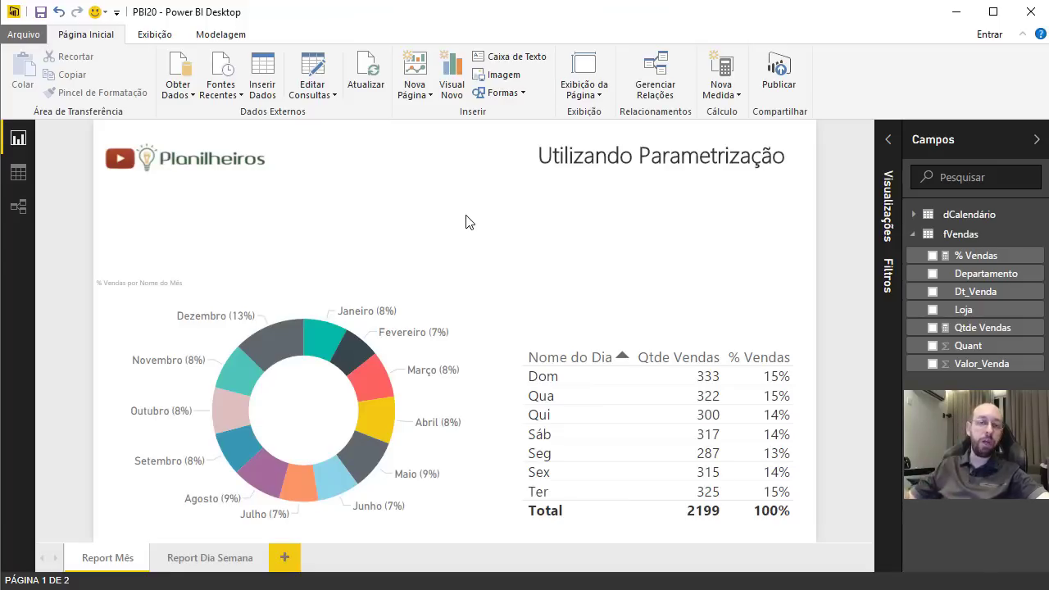
Step: Open the Query Editor, preview fVendas and dCalendário, then right-click fVendas' Departamento column
left_click(317, 79)
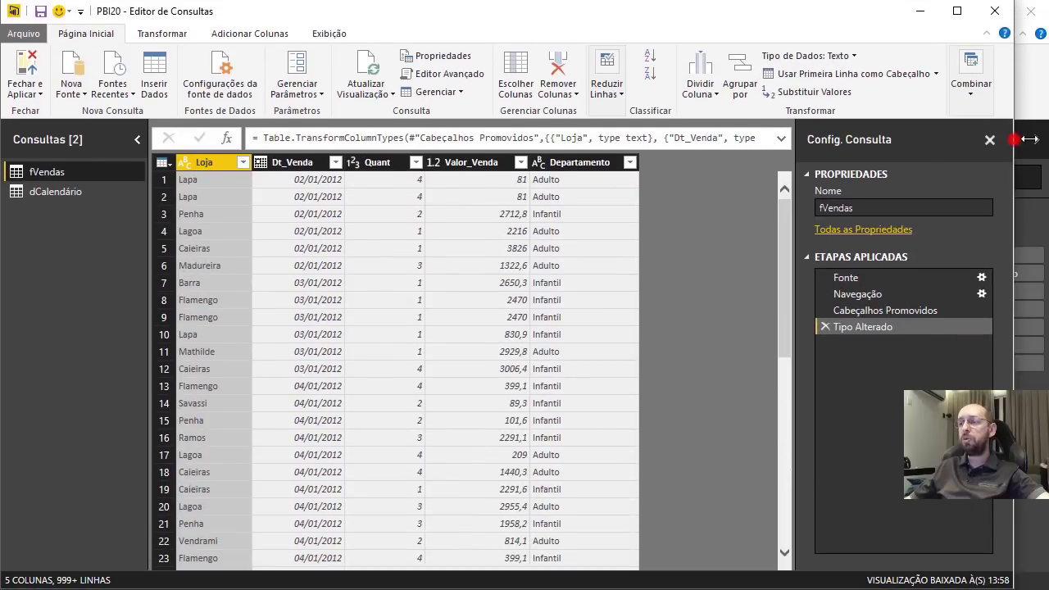
left_click(50, 172)
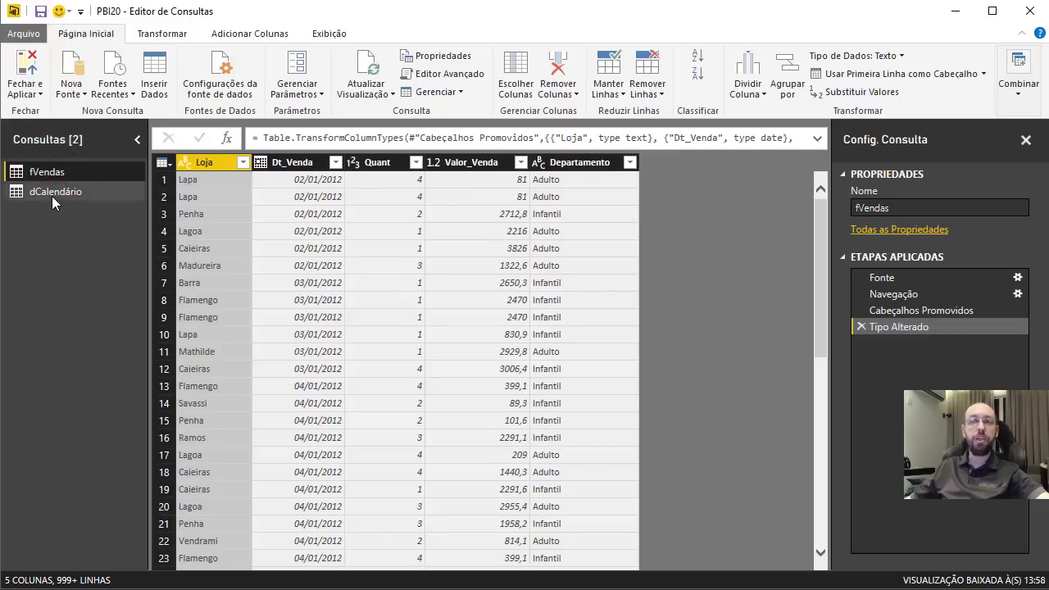
left_click(52, 194)
left_click(55, 173)
left_click(48, 192)
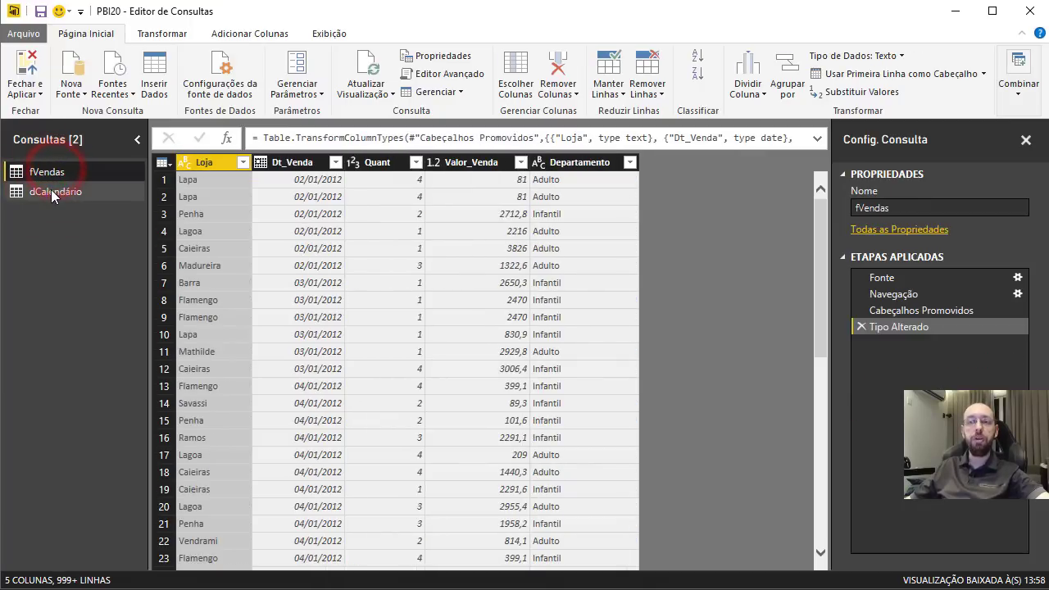
left_click(52, 173)
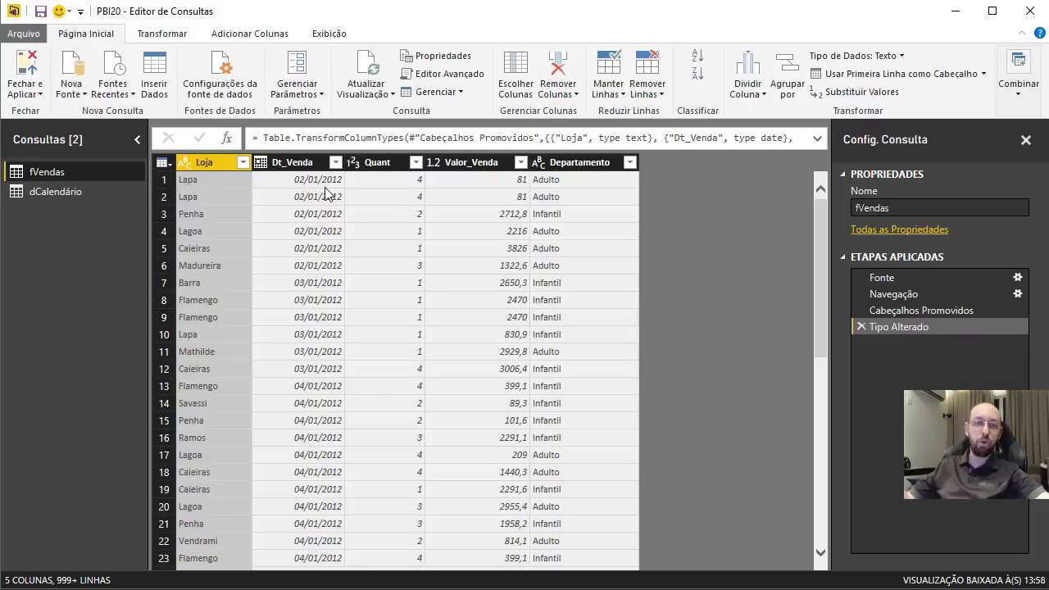
left_click(579, 164)
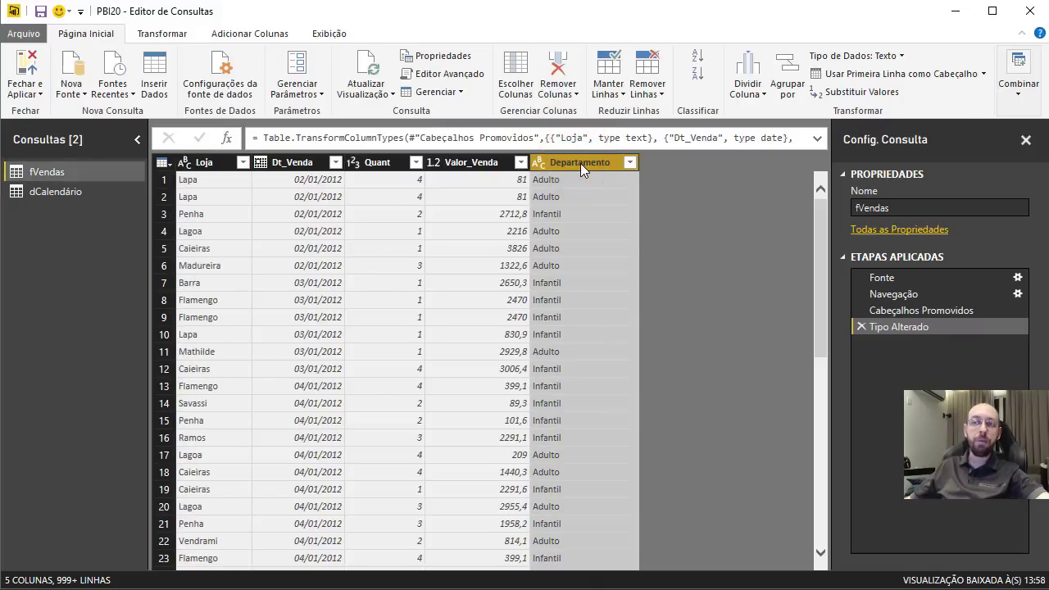
right_click(581, 163)
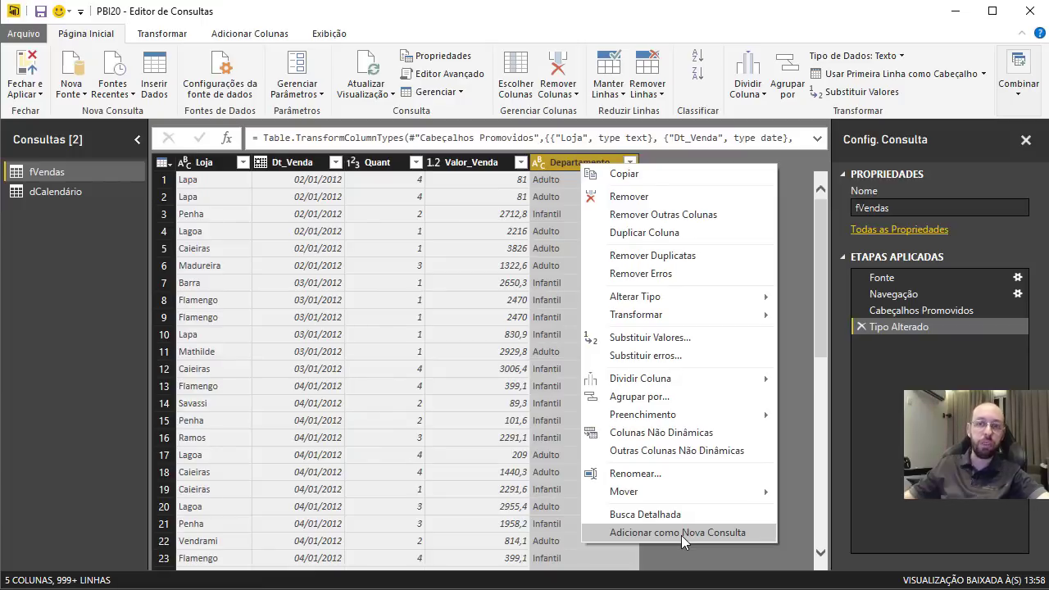
Step: Add the Departamento column as a new query named ListaDepartamento
left_click(680, 535)
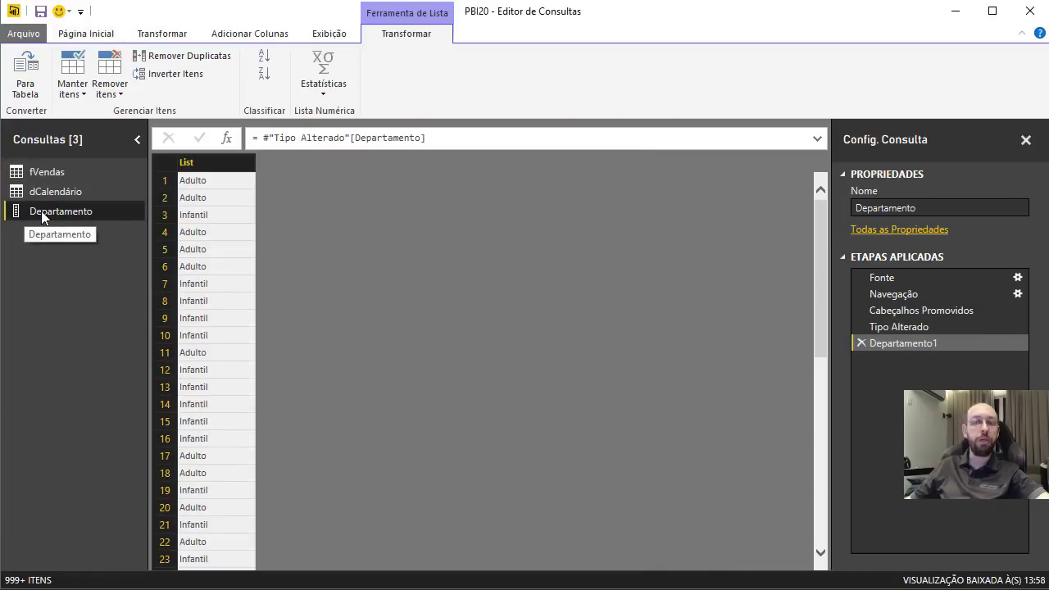
left_click(856, 208)
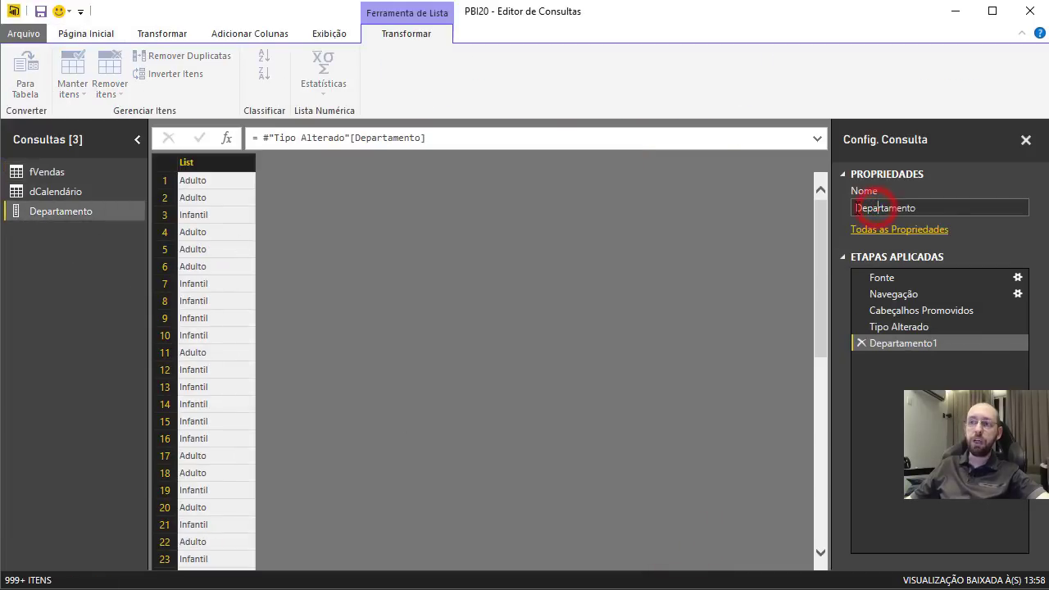
type("Lista")
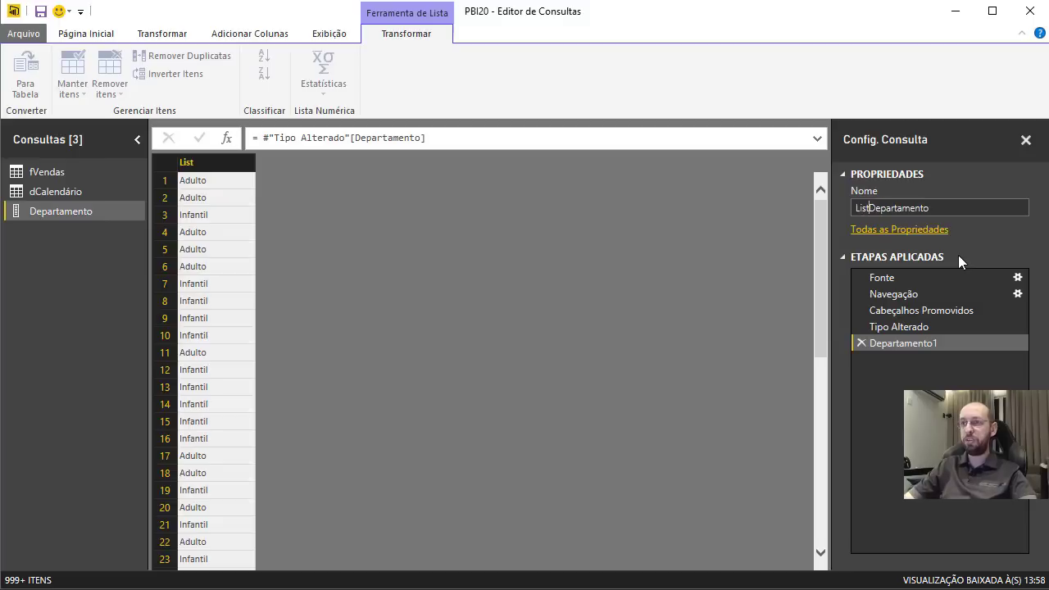
key("Return")
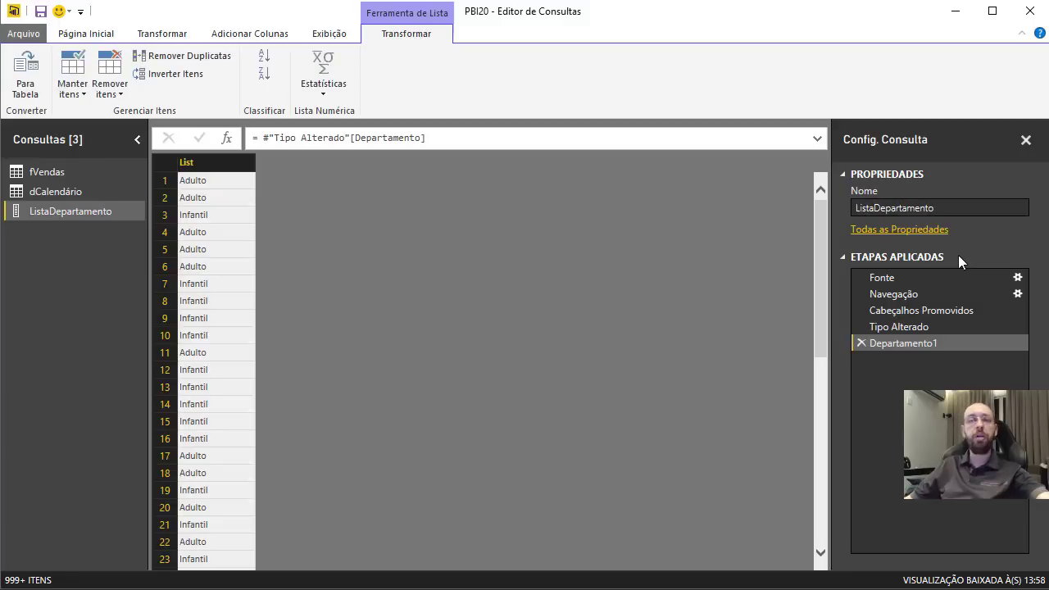
Step: Remove duplicate departments from the list and sort it ascending
left_click(205, 162)
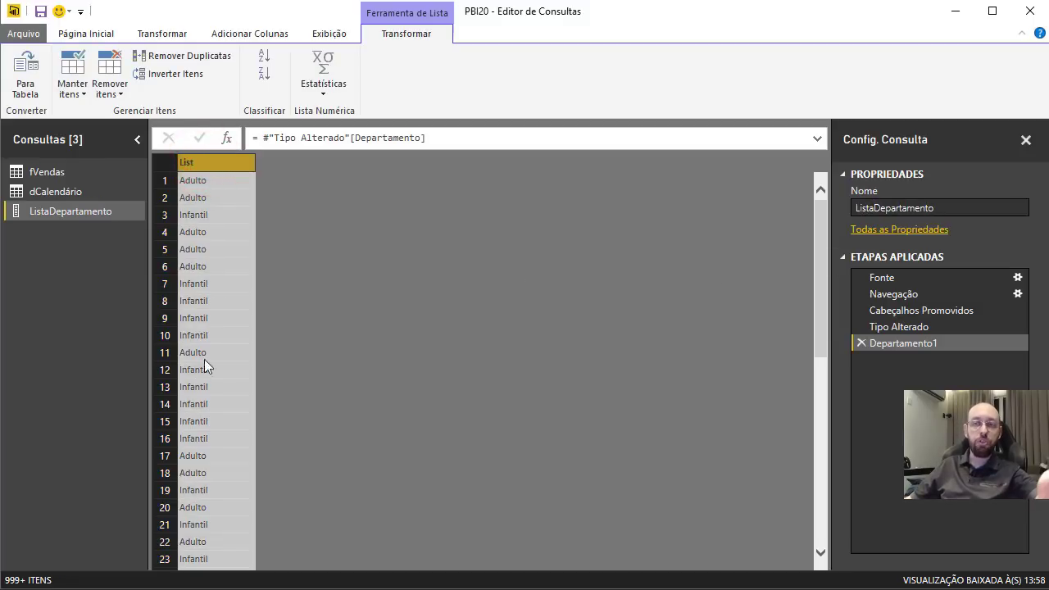
right_click(205, 162)
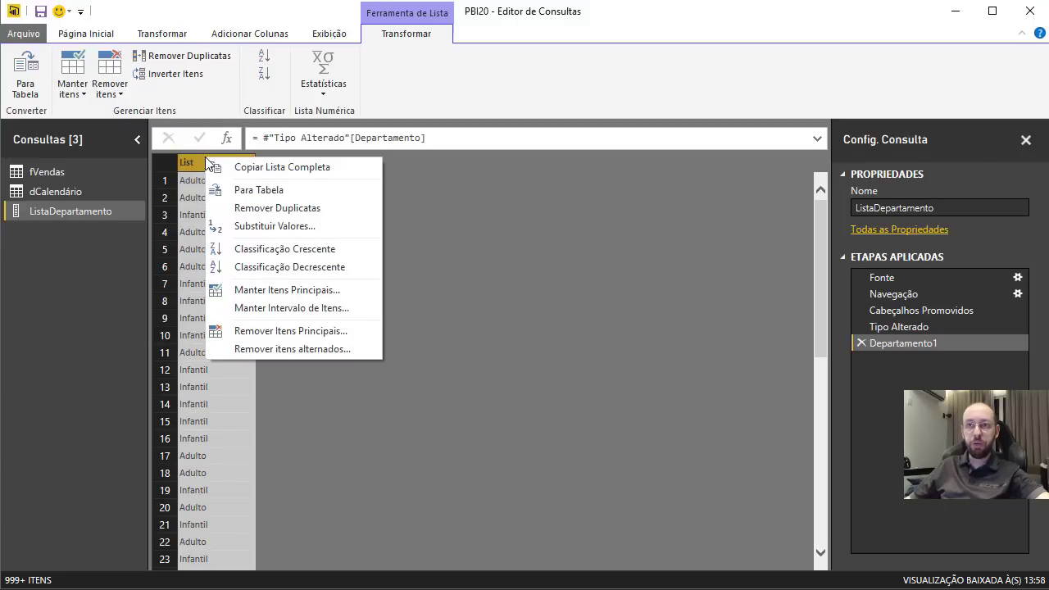
left_click(287, 209)
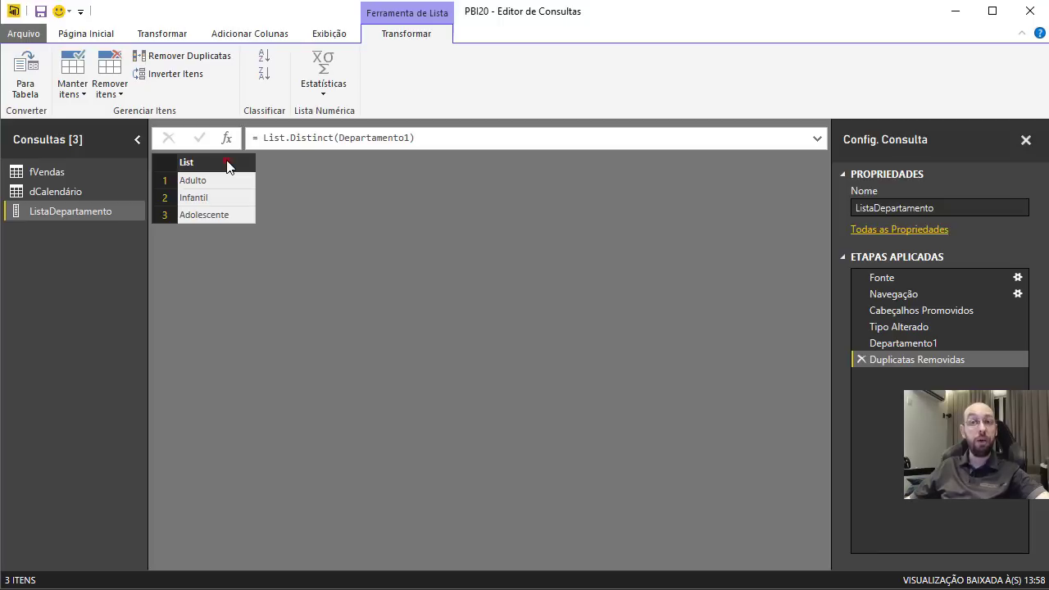
left_click(227, 164)
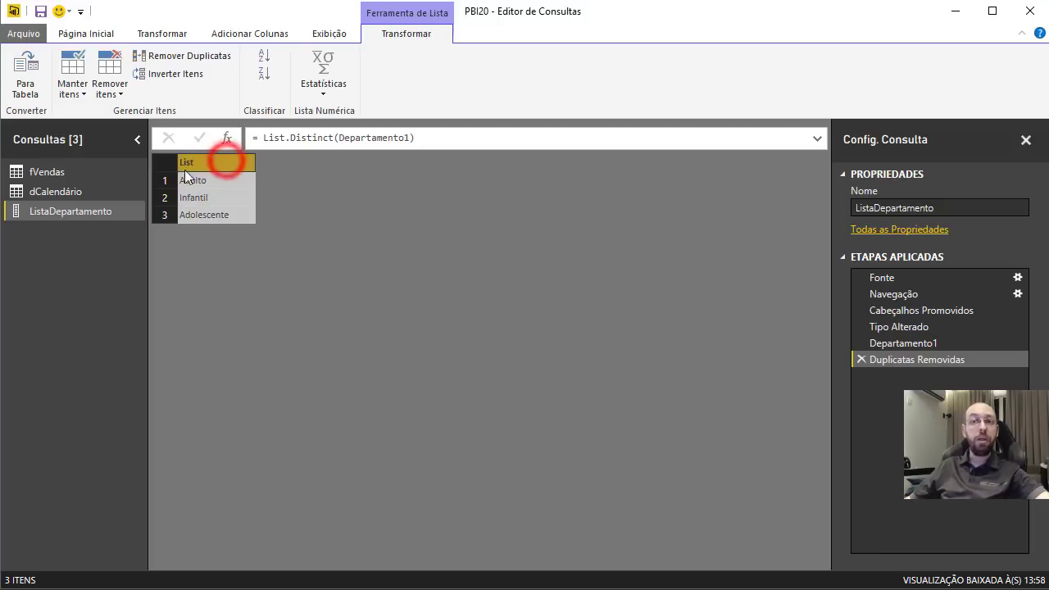
left_click(263, 59)
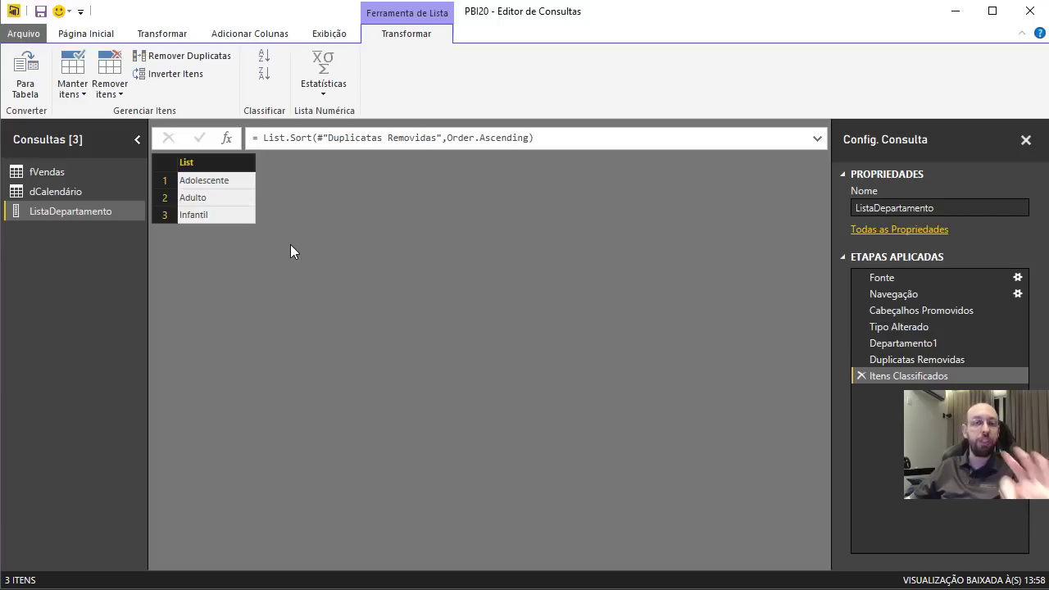
Step: Compare against fVendas' Departamento column, then return to ListaDepartamento
left_click(52, 169)
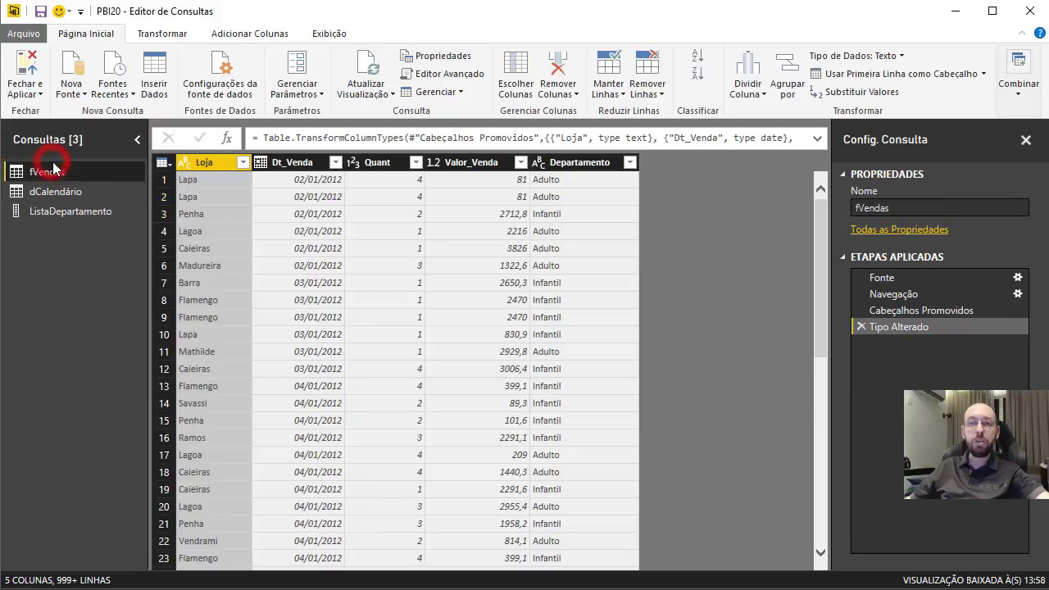
left_click(580, 162)
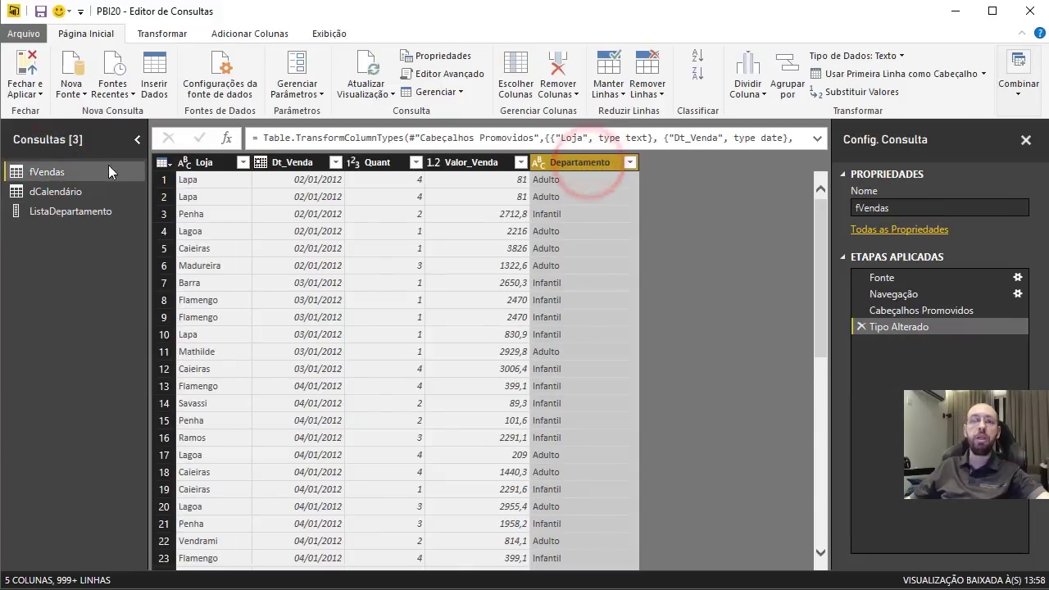
left_click(67, 214)
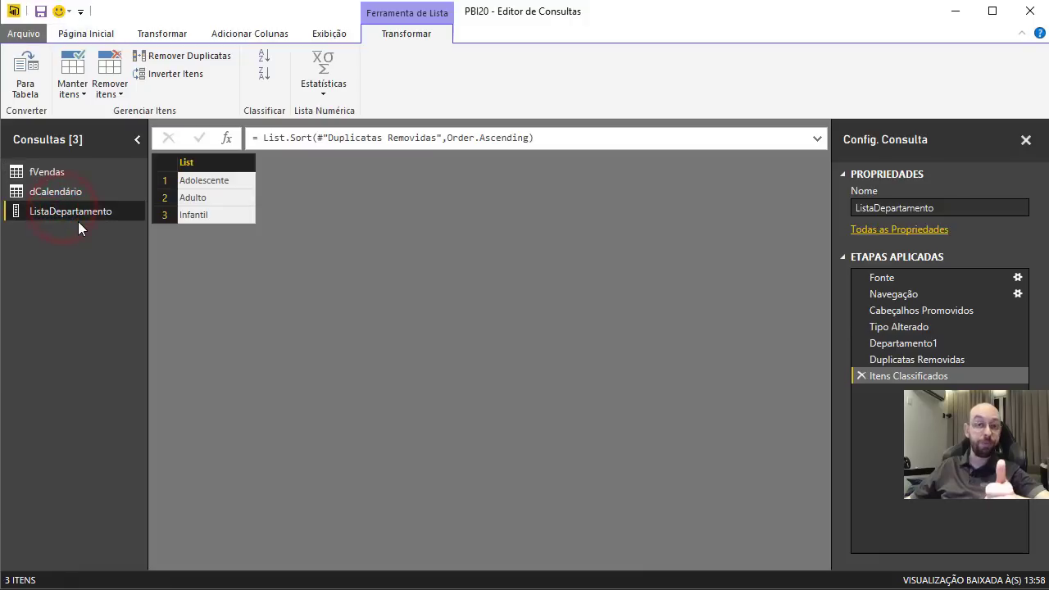
left_click(352, 231)
left_click(107, 37)
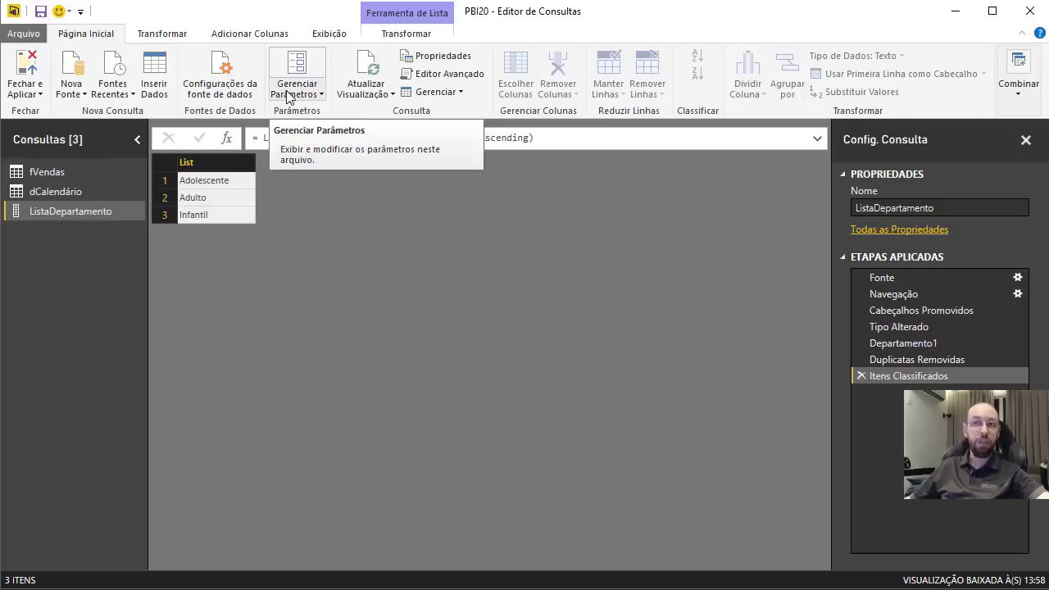
Step: Create a new parameter named Departamento with description 'Selecione o Departamento'
left_click(289, 96)
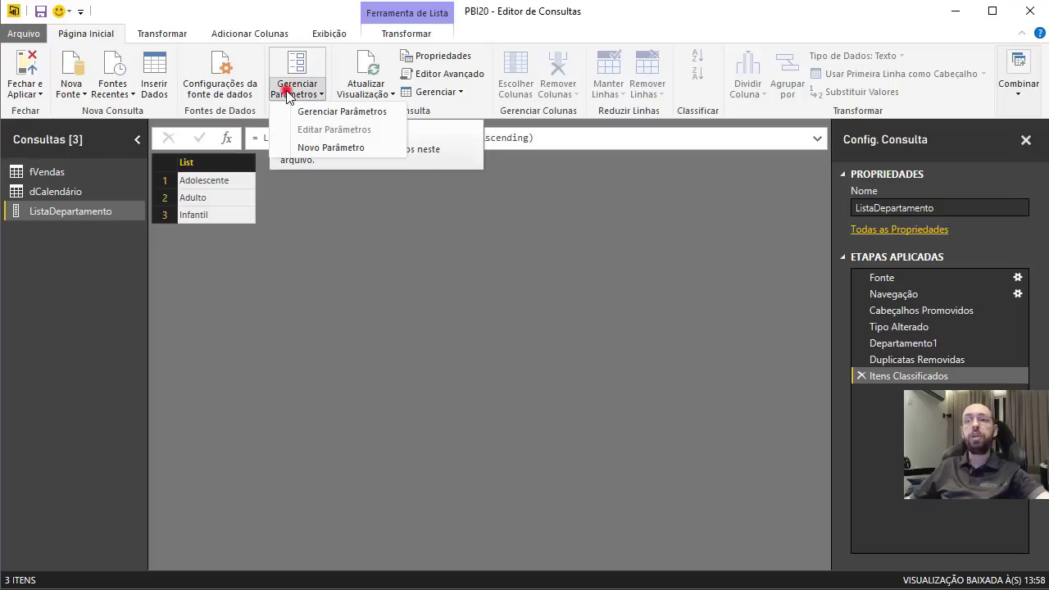
left_click(336, 148)
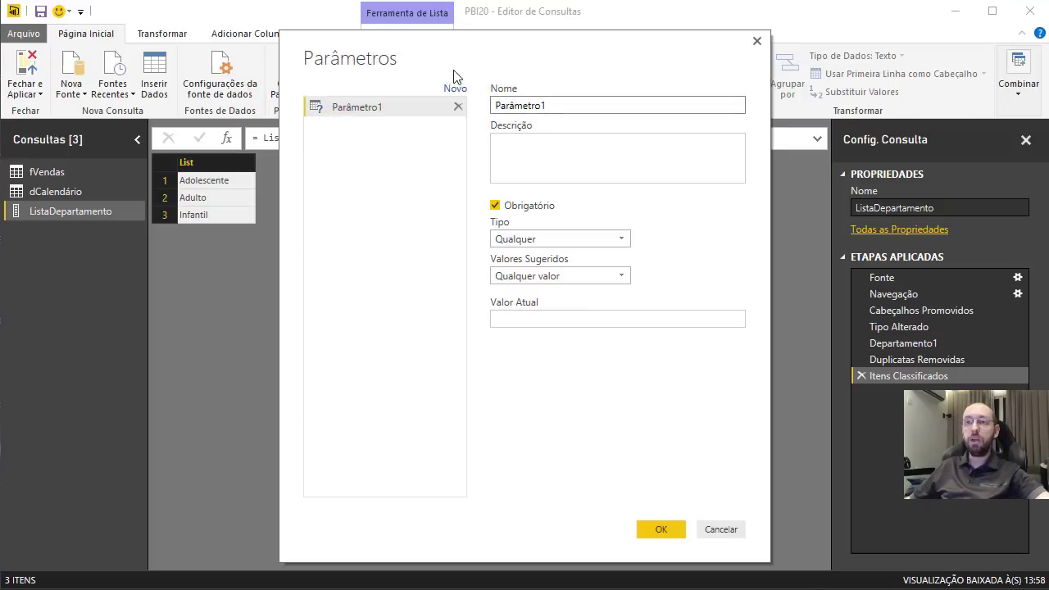
left_click(563, 105)
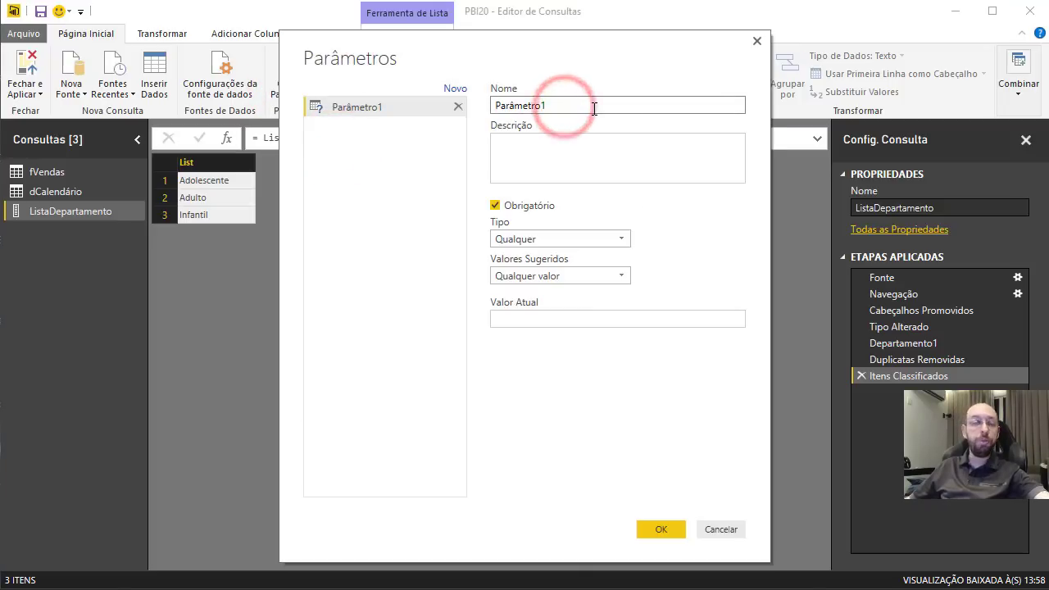
double_click(590, 105)
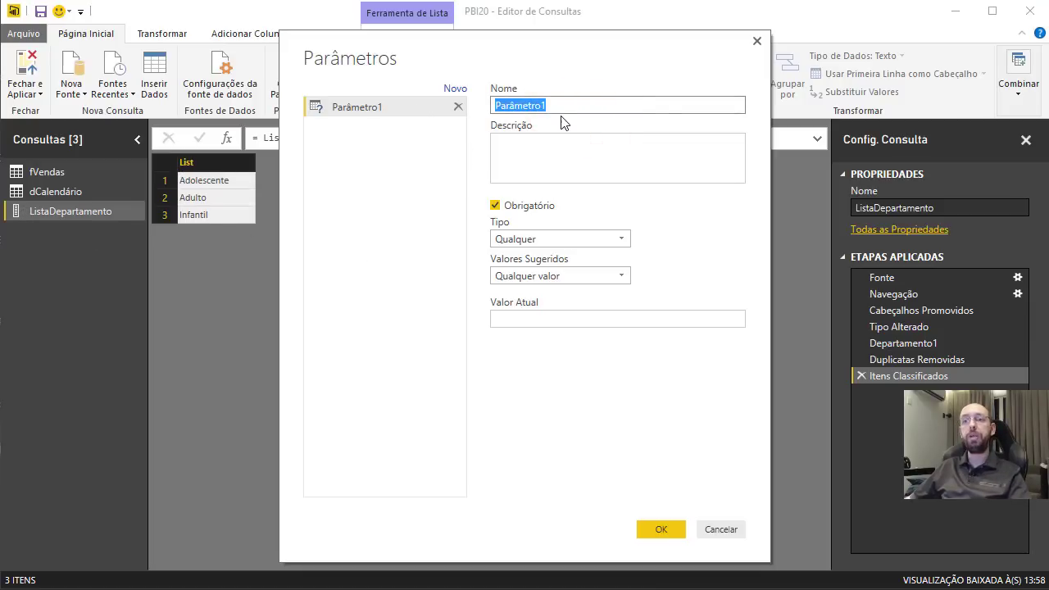
type("Departamen")
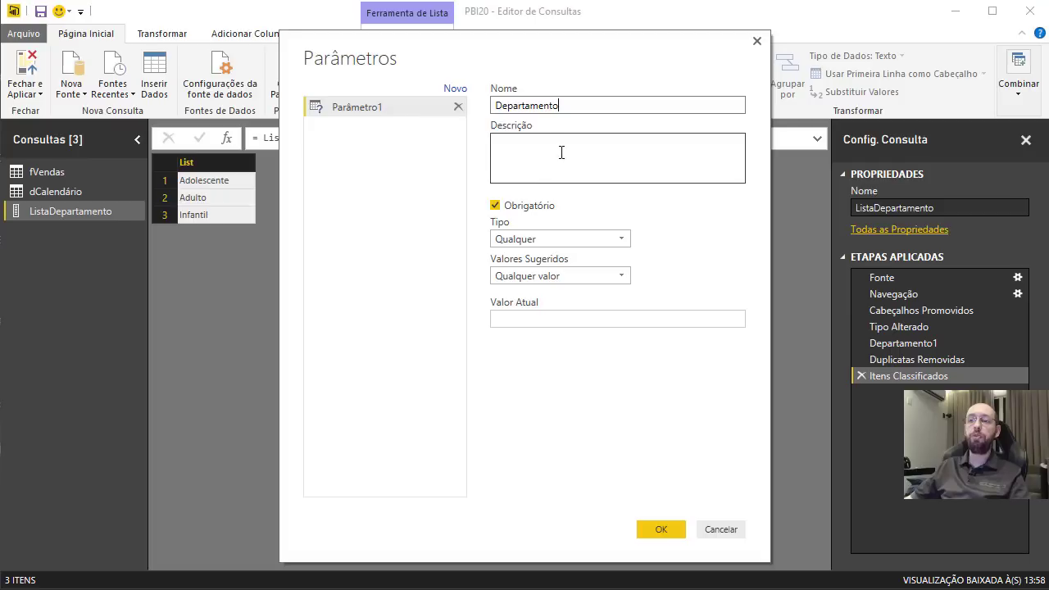
left_click(562, 151)
type("Selecione o Departamento")
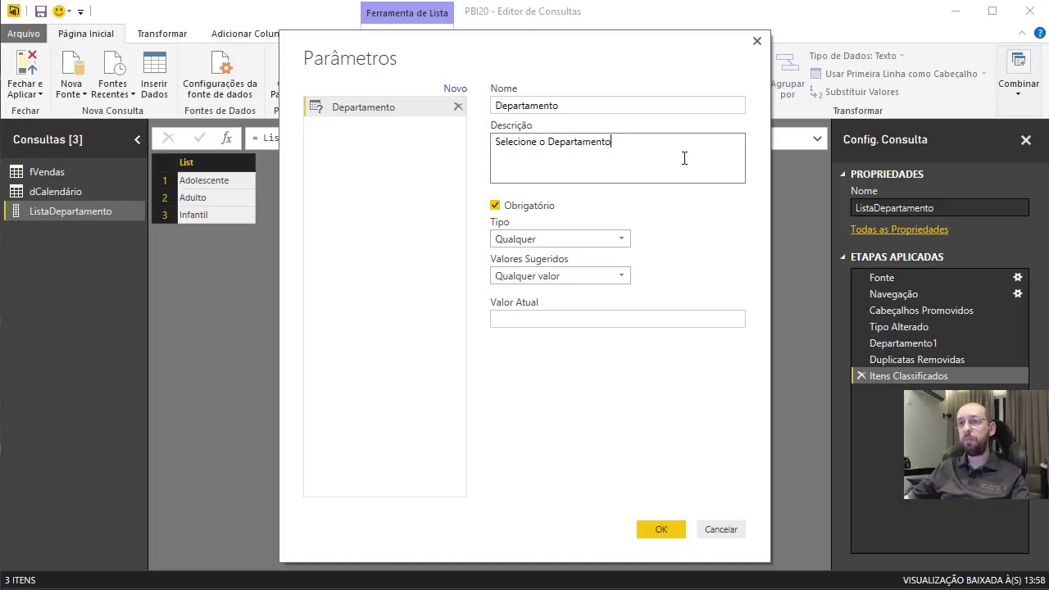
key("Tab")
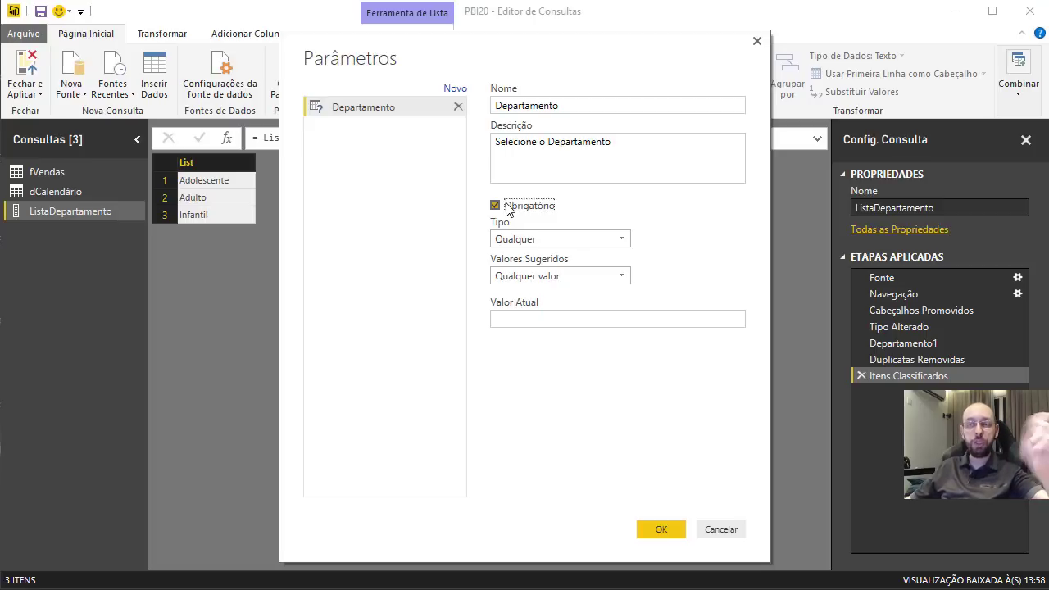
Step: Keep Departamento required, type Texto, suggested values from the ListaDepartamento query, current value Infantil
left_click(506, 207)
left_click(496, 206)
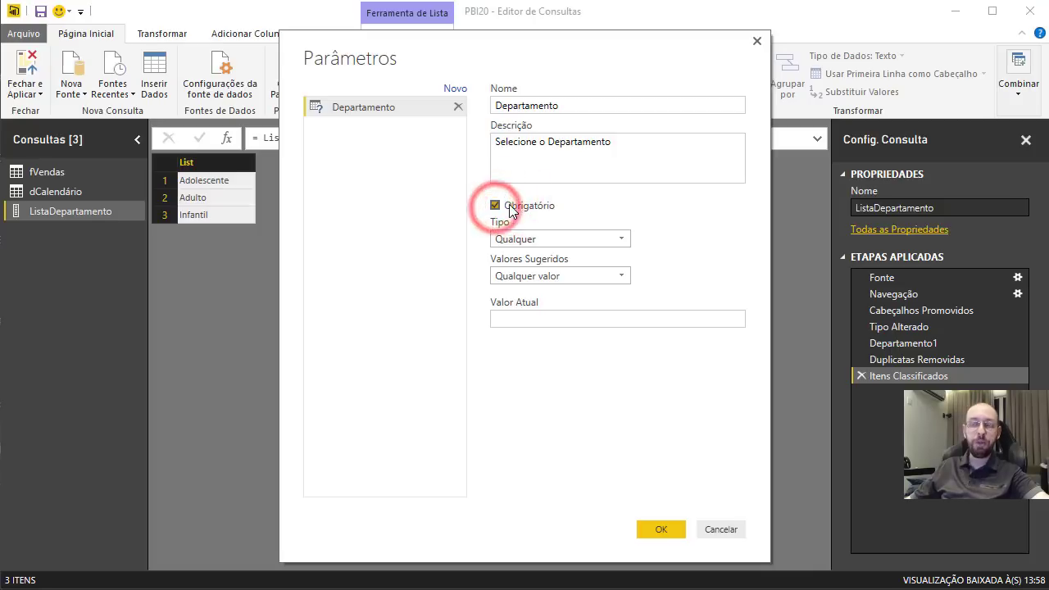
left_click(533, 239)
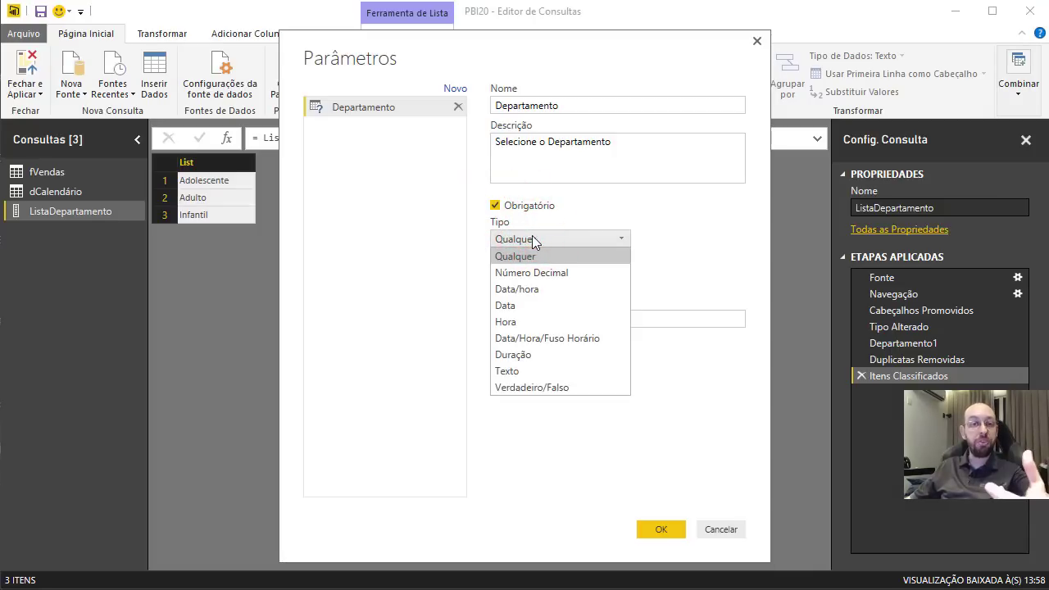
left_click(508, 370)
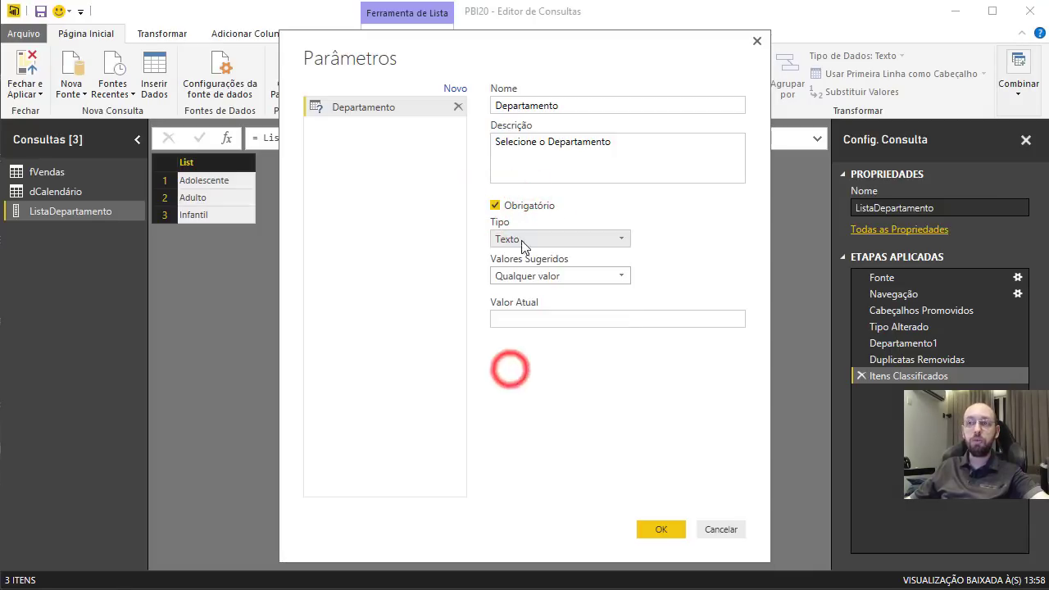
left_click(522, 278)
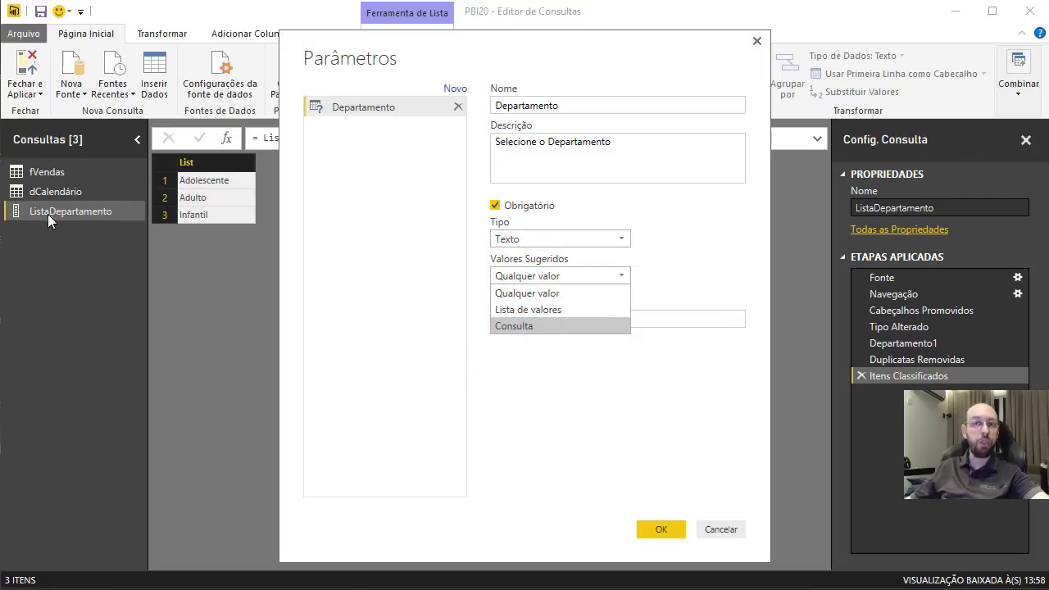
left_click(519, 325)
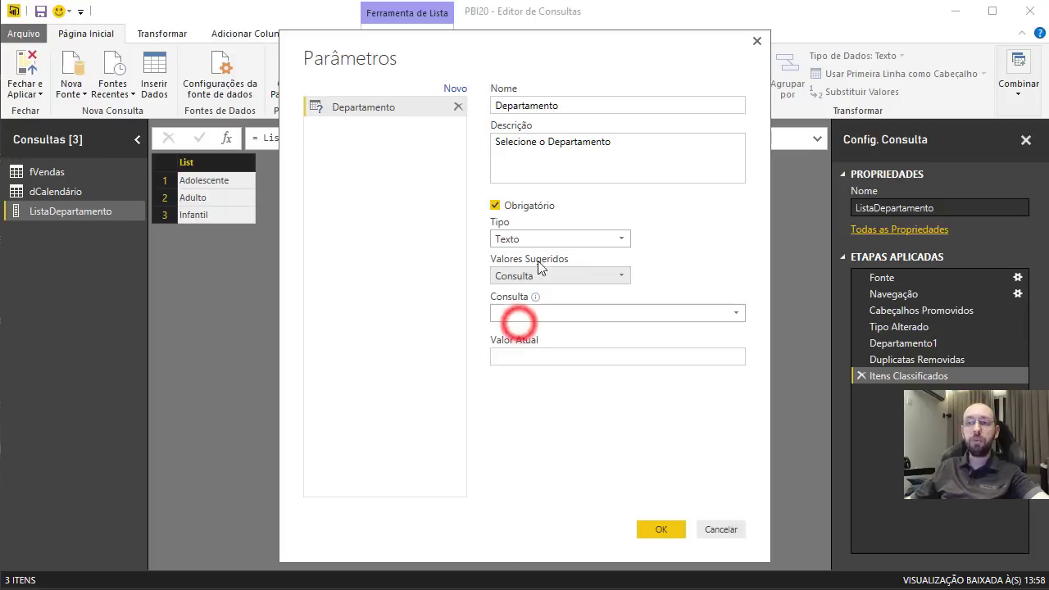
left_click(732, 311)
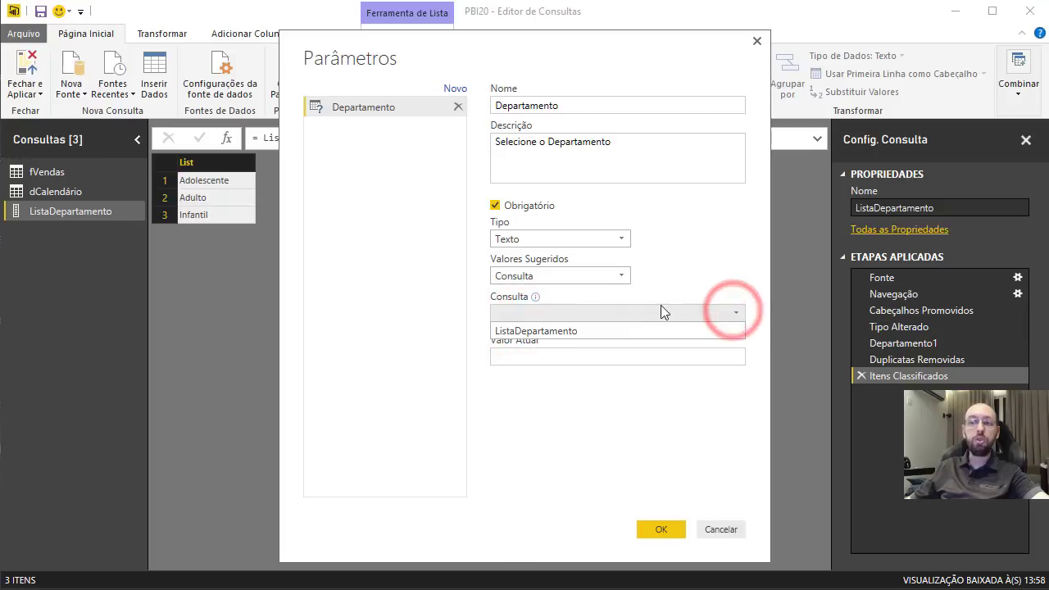
left_click(537, 331)
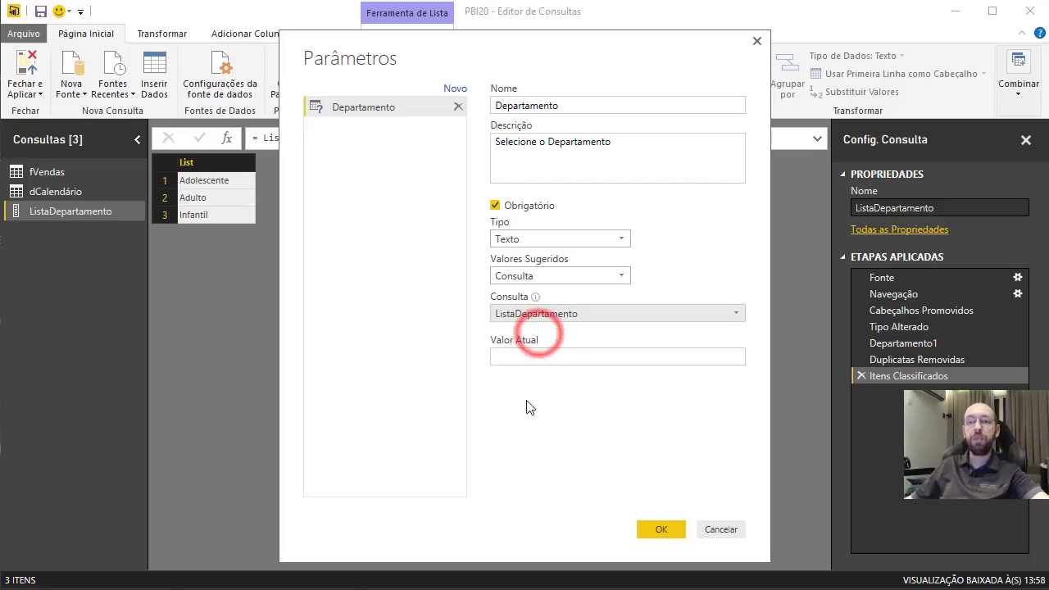
left_click(533, 352)
type("Infantil")
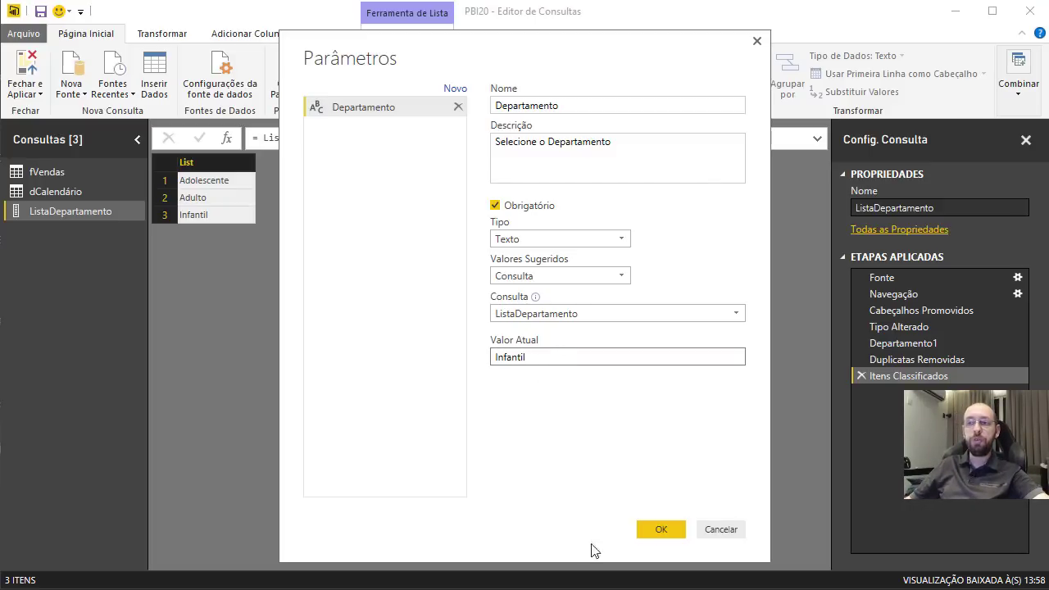
Step: Confirm the Departamento parameter, review it without changes, and reopen the fVendas query
left_click(664, 530)
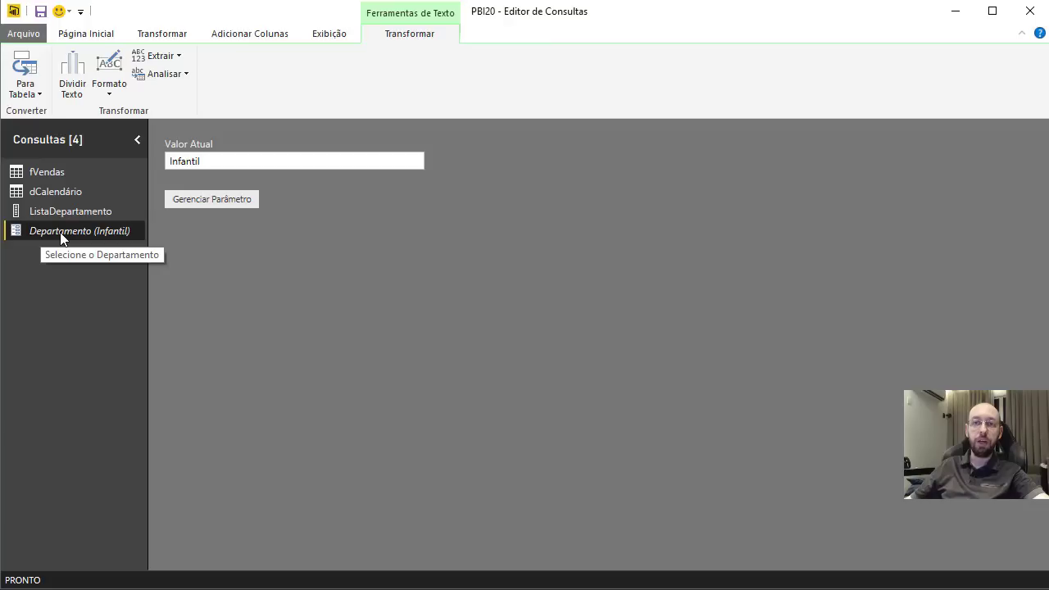
left_click(214, 202)
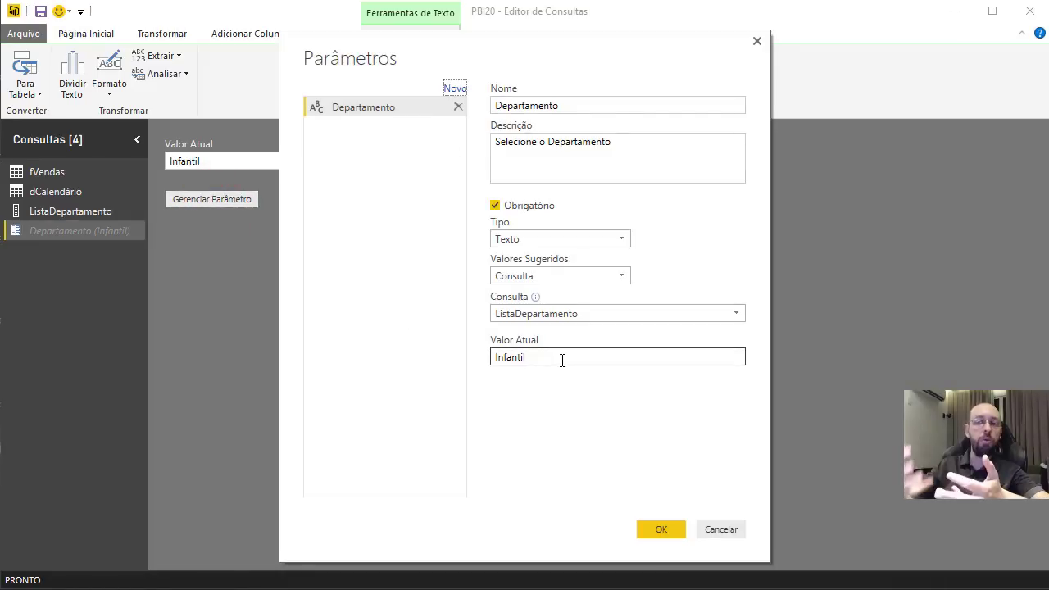
left_click(739, 531)
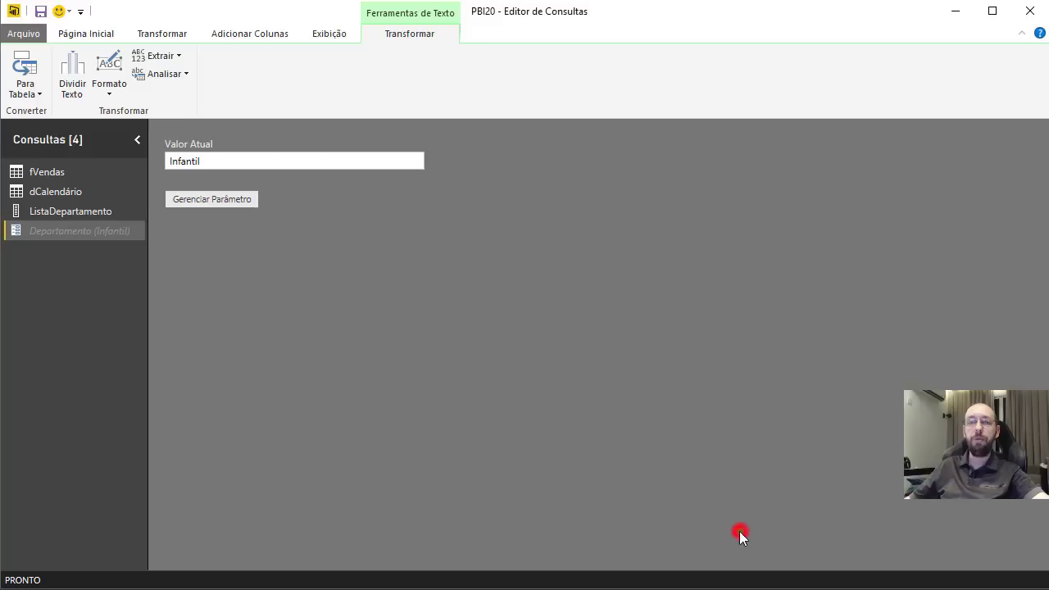
left_click(45, 173)
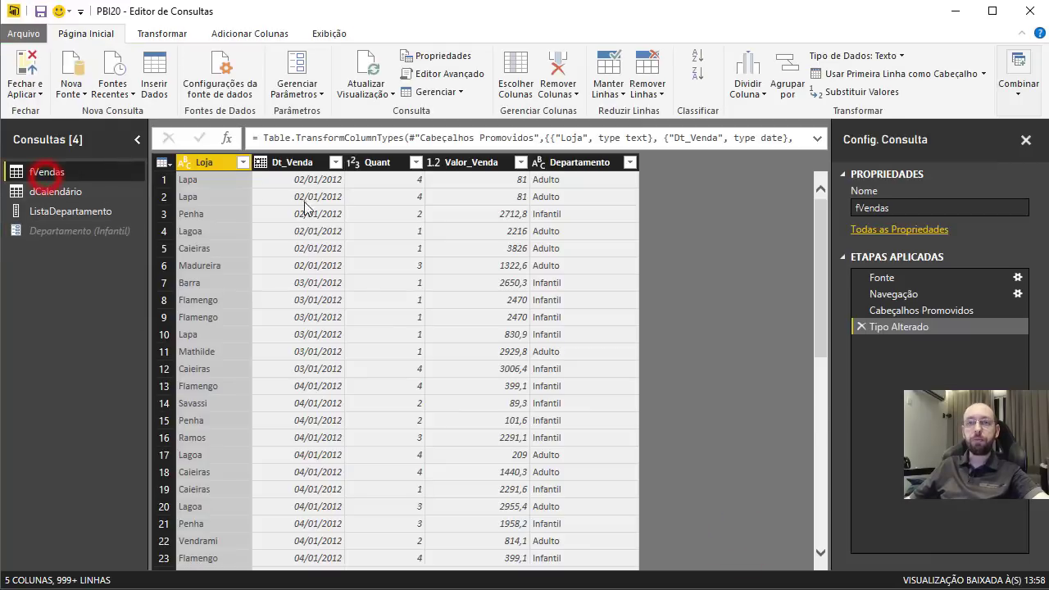
Step: Close and apply the query changes, then set the Departamento parameter value to Adulto
left_click(28, 67)
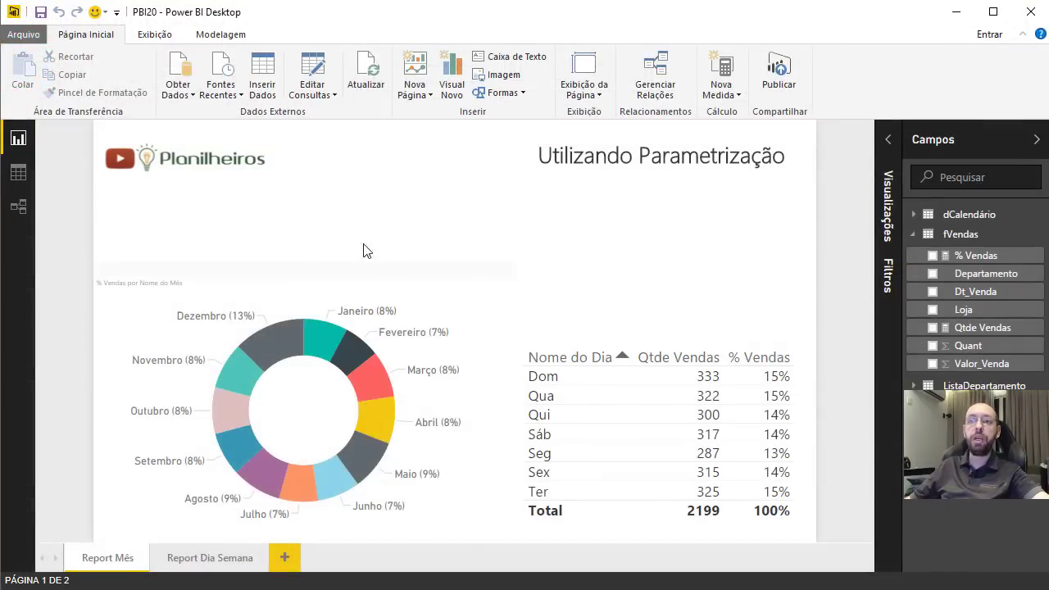
left_click(311, 90)
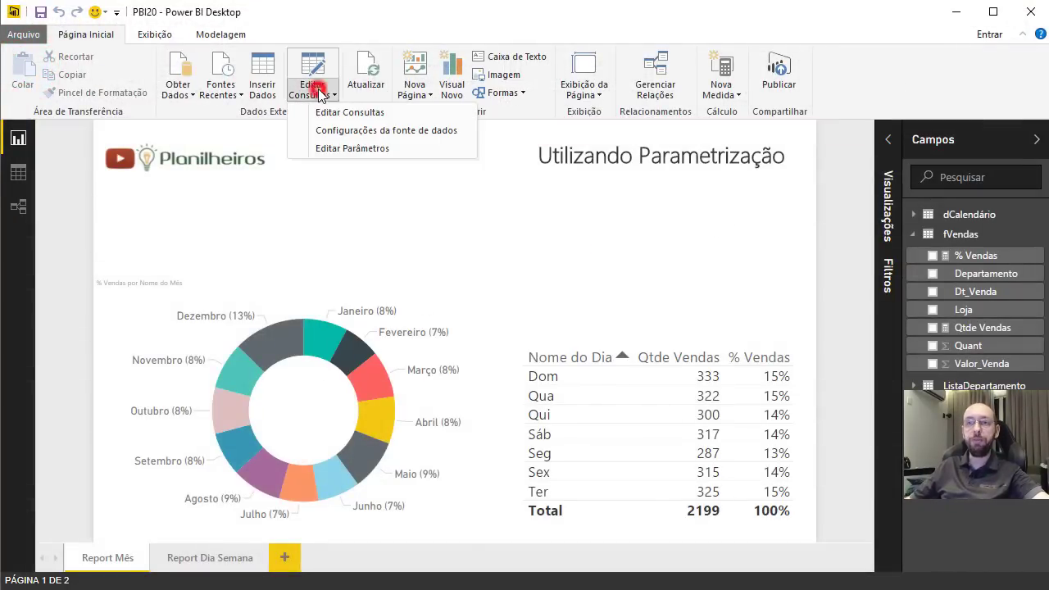
left_click(368, 150)
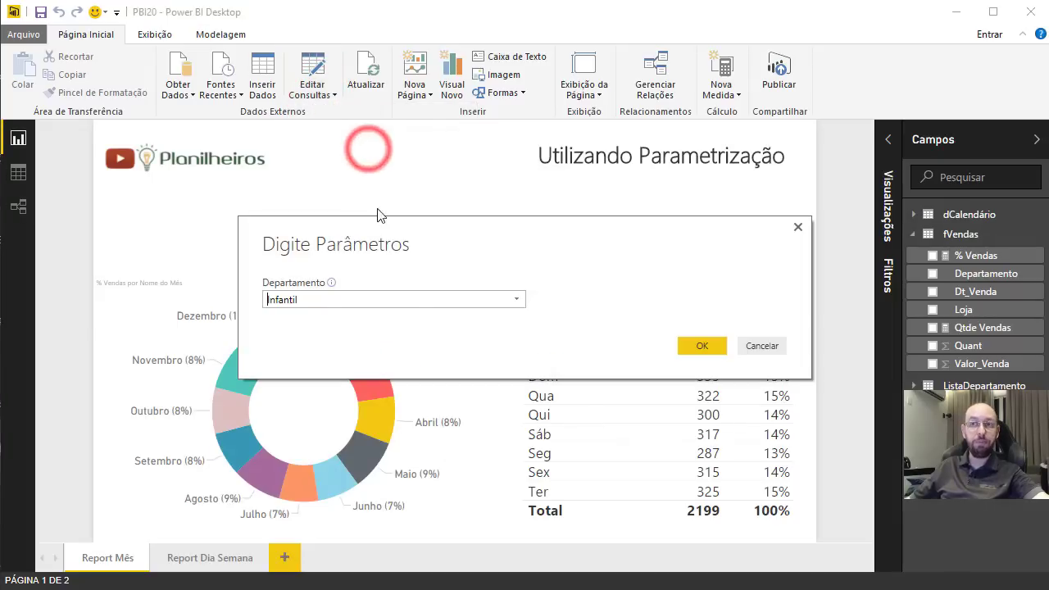
left_click(515, 303)
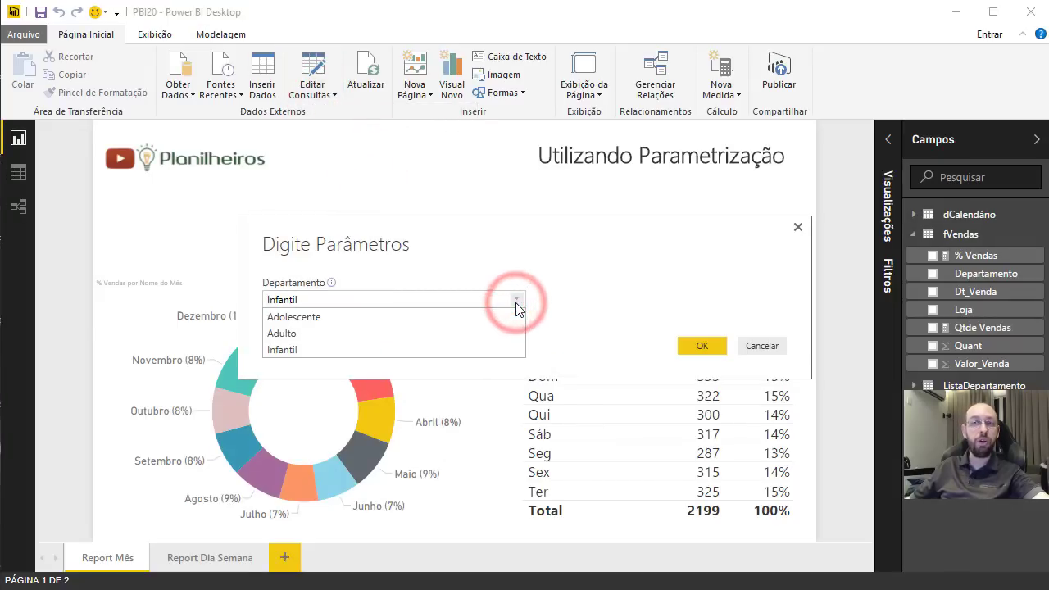
left_click(515, 302)
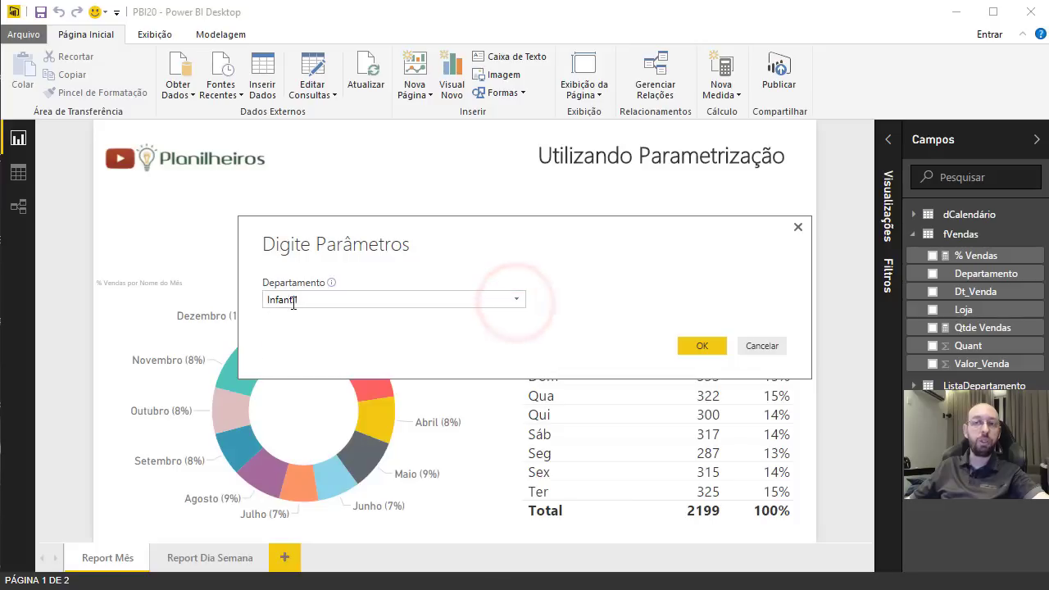
left_click(517, 300)
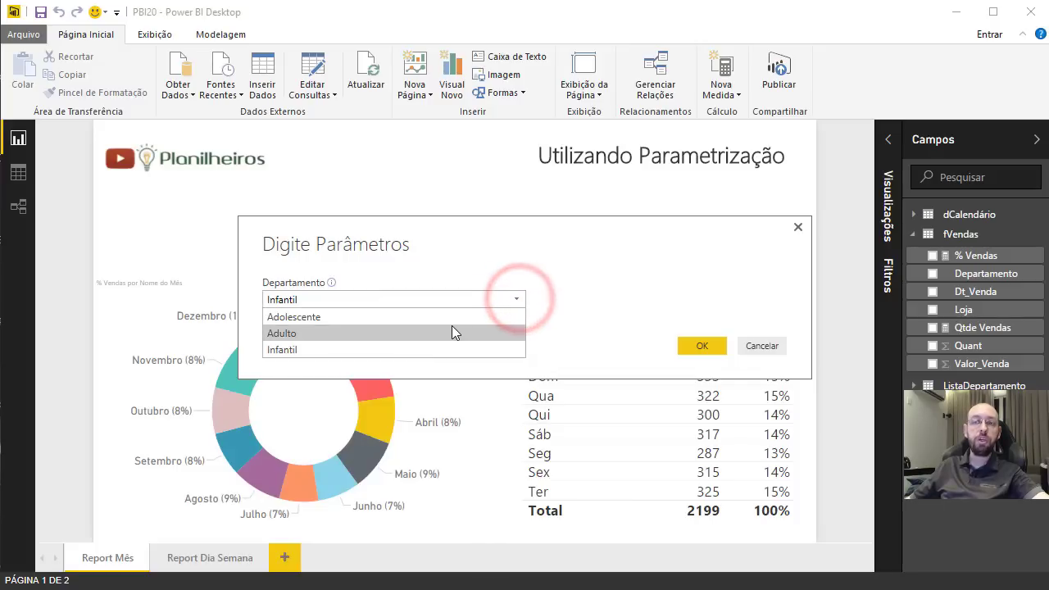
left_click(451, 332)
left_click(702, 345)
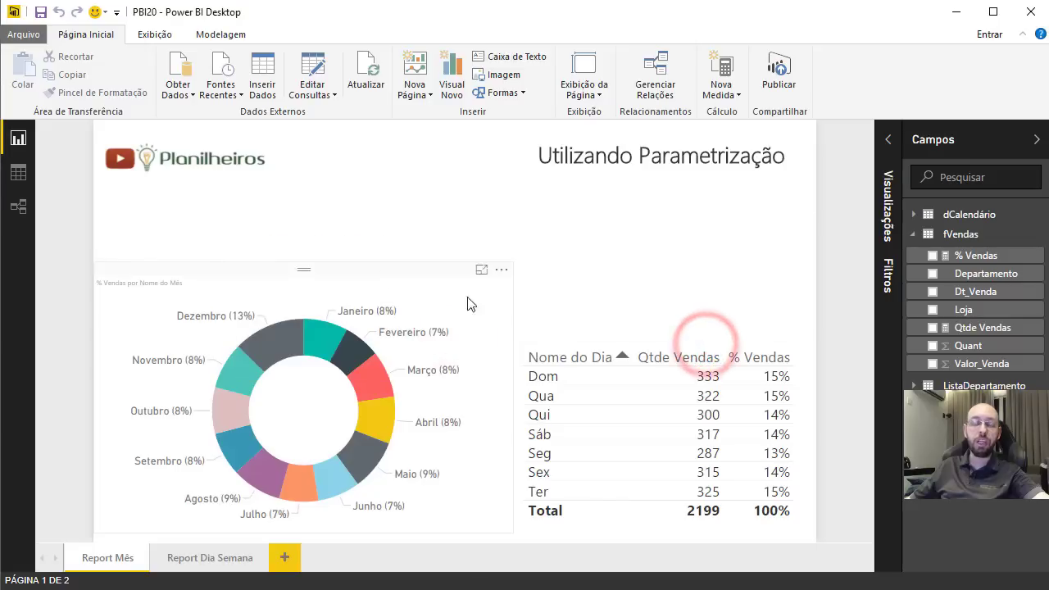
mouse_move(389, 345)
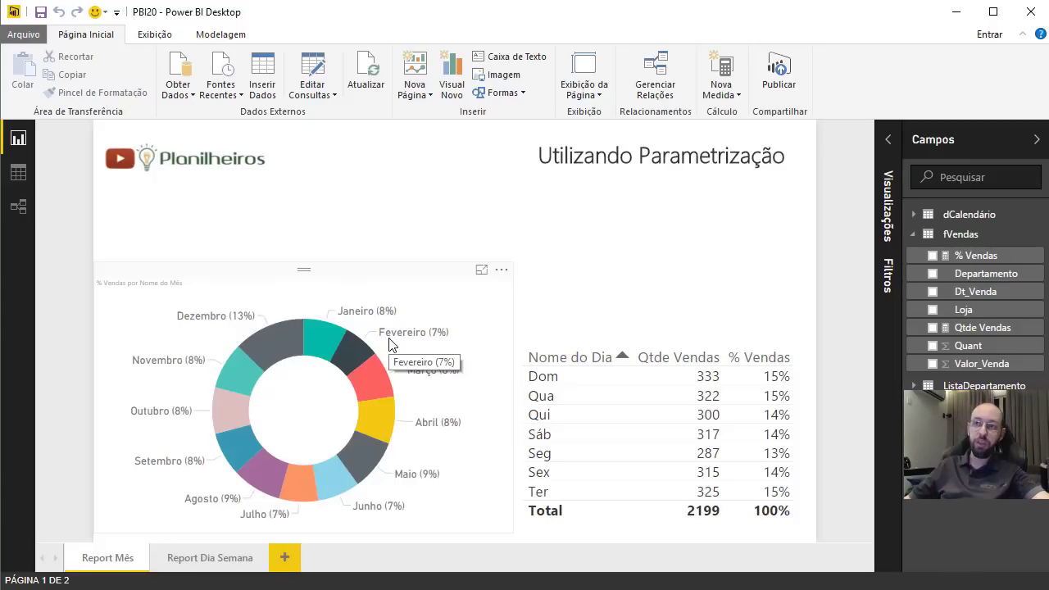
Step: Reopen the Query Editor and start an 'igual a' text filter on fVendas' Departamento column
left_click(314, 63)
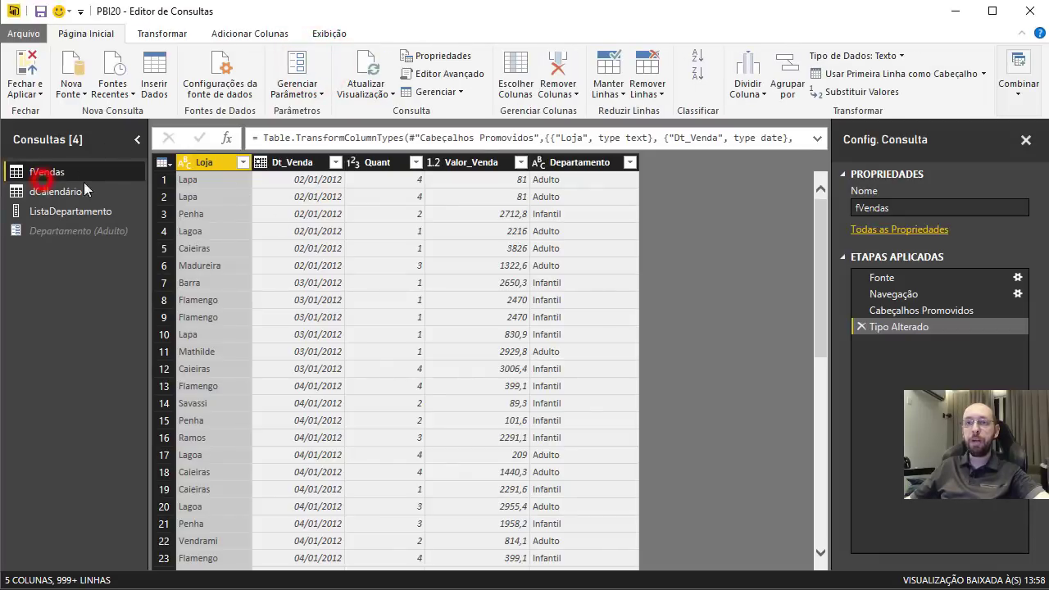
left_click(568, 163)
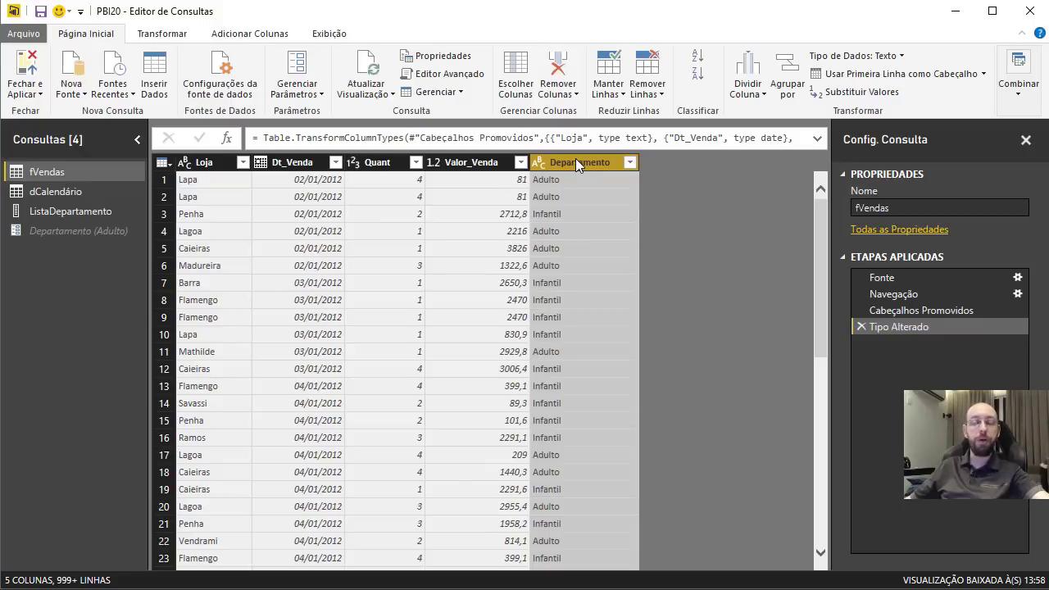
left_click(628, 163)
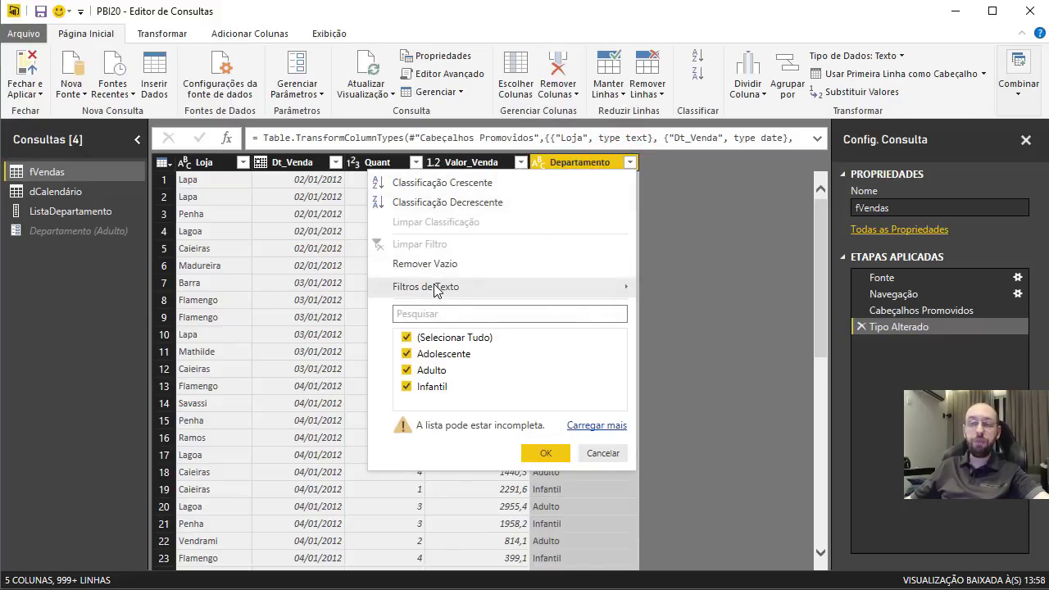
mouse_move(435, 291)
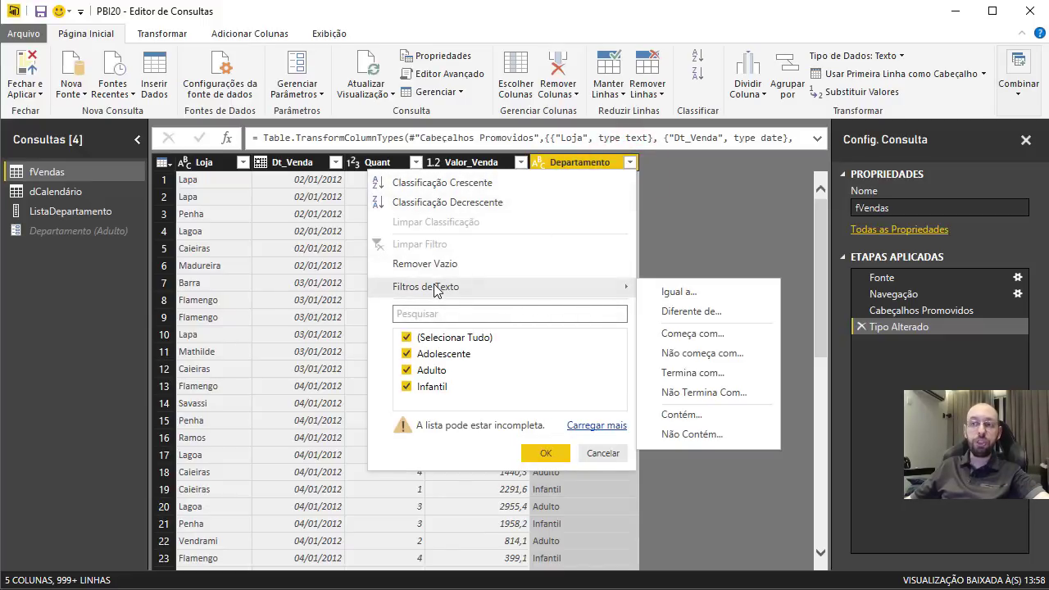
left_click(712, 293)
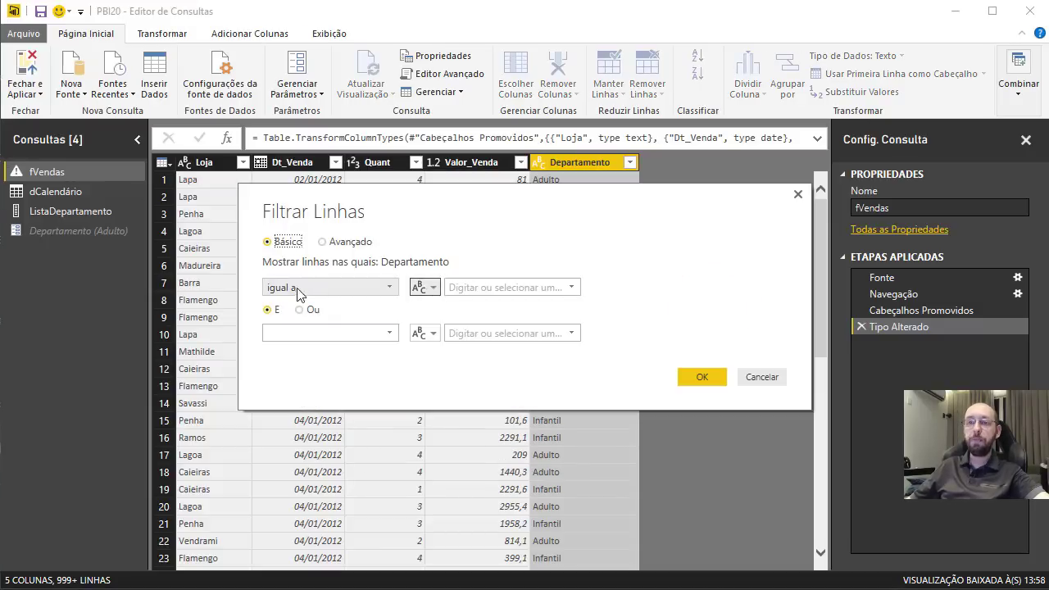
Step: Filter Departamento 'igual a' the Departamento parameter, keeping only Adulto rows
left_click(432, 288)
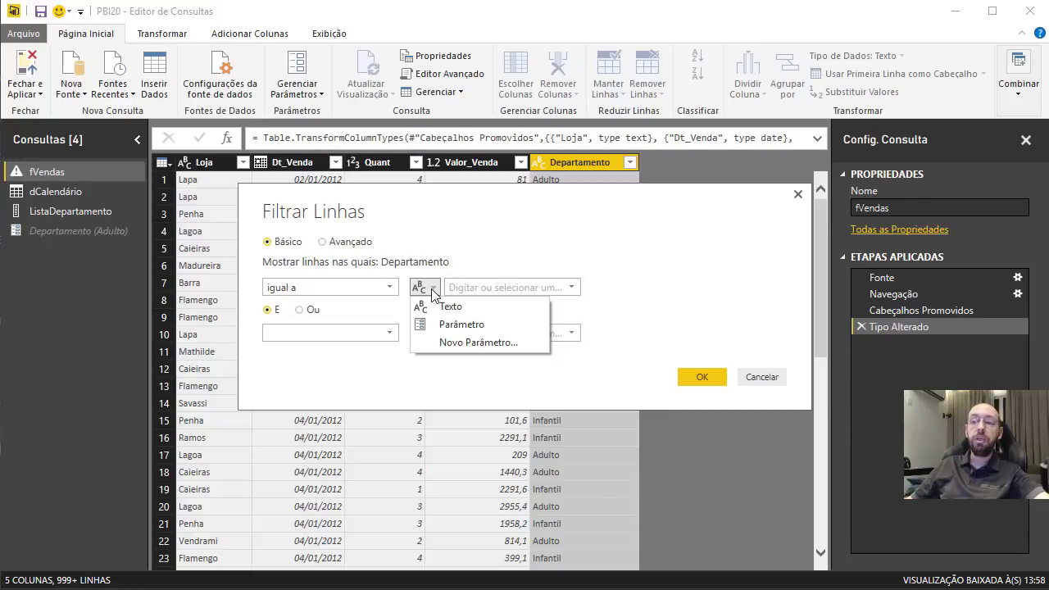
left_click(480, 328)
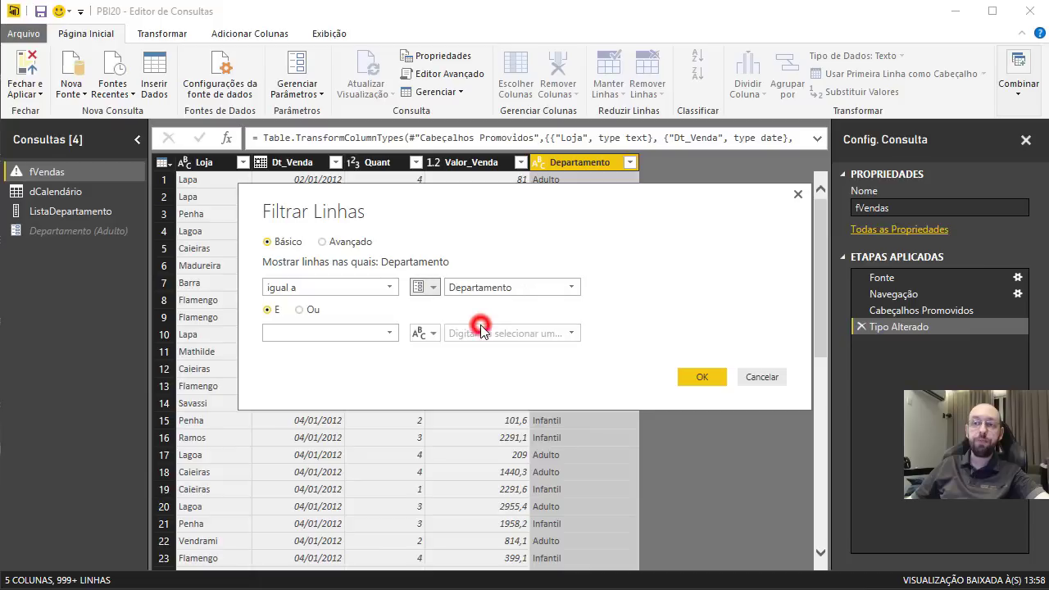
left_click(569, 289)
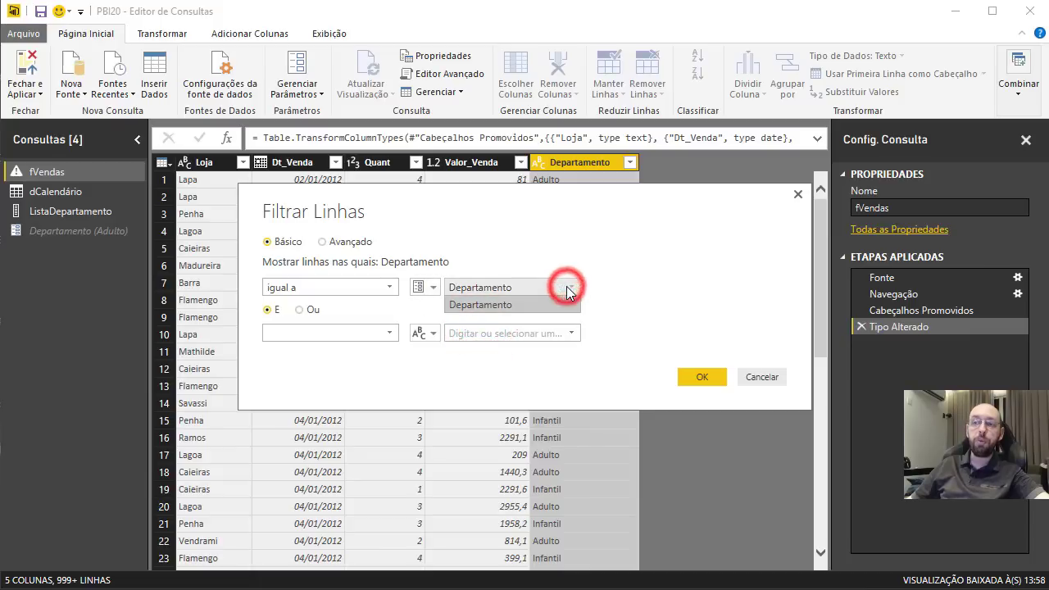
left_click(567, 289)
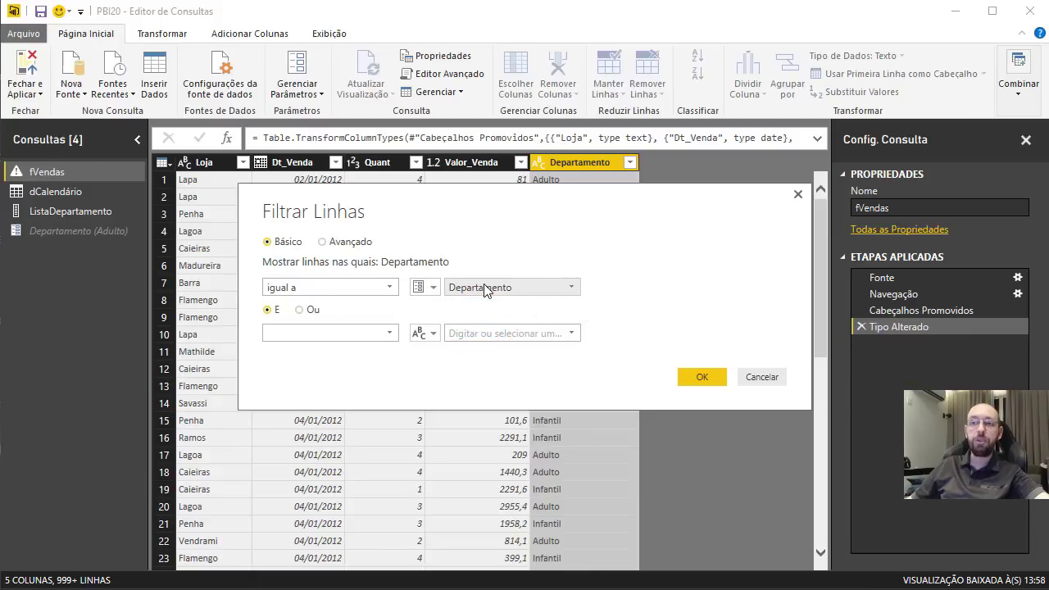
left_click(702, 377)
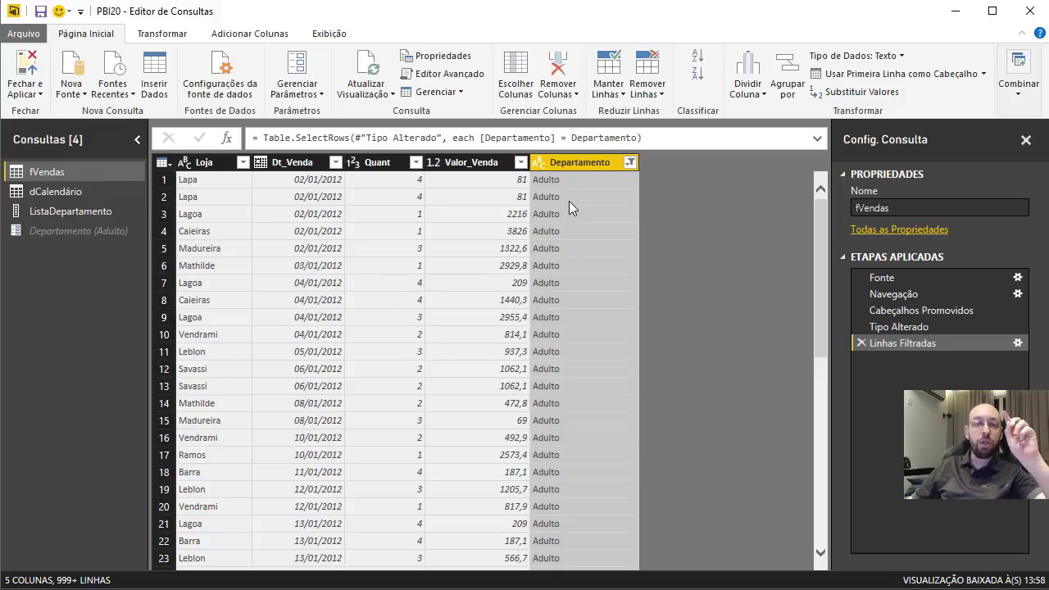
Step: Apply the query changes and view the fVendas table, now 1,251 Adulto-only rows
left_click(26, 69)
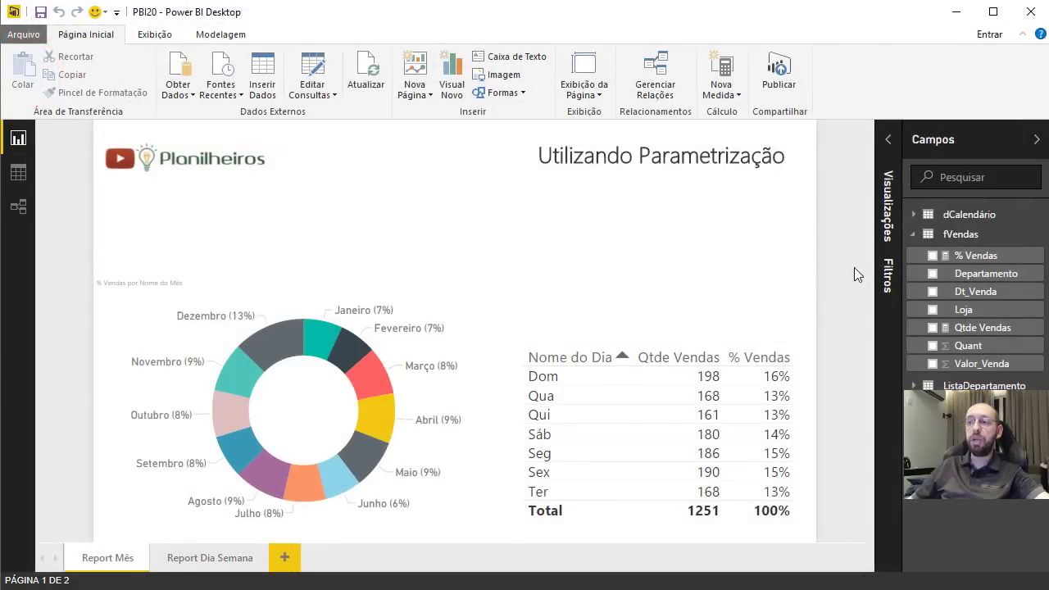
left_click(18, 172)
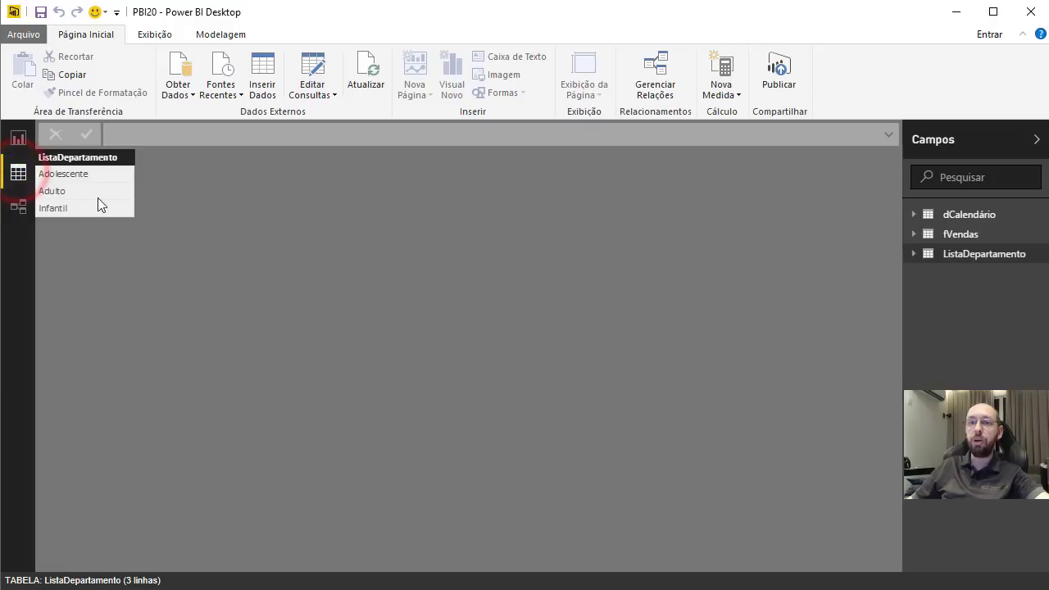
left_click(960, 235)
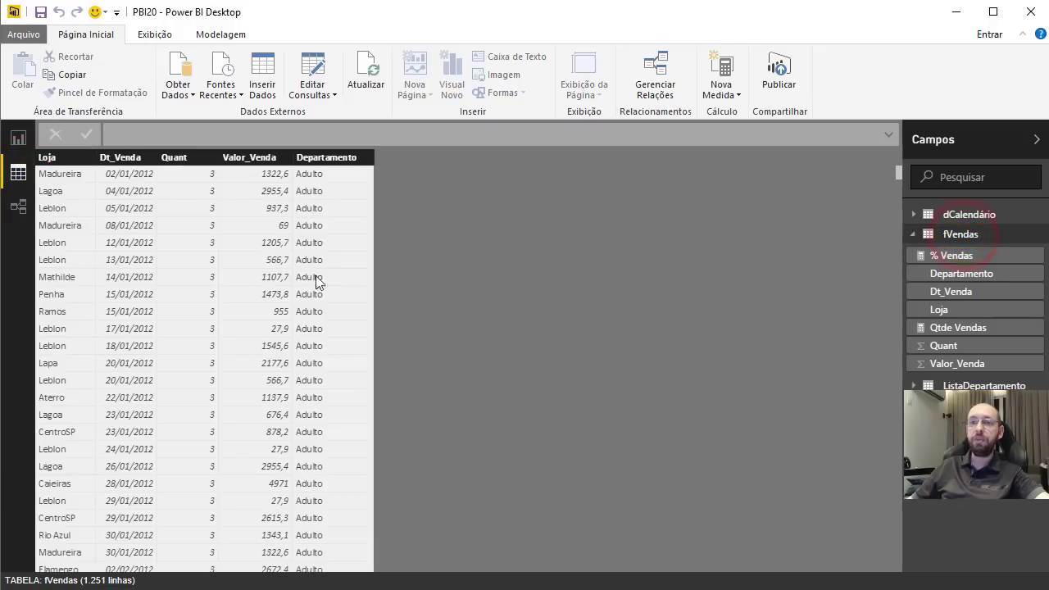
mouse_move(896, 172)
left_mouse_down()
mouse_move(884, 539)
mouse_move(926, 139)
left_mouse_up()
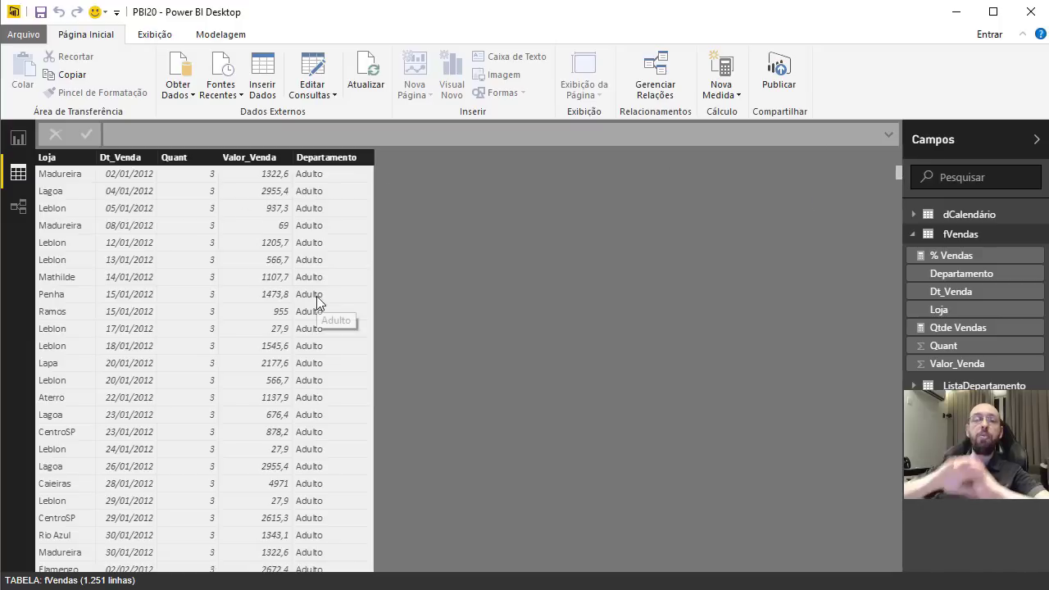
Step: Change the Departamento parameter value to Infantil
left_click(313, 78)
left_click(344, 149)
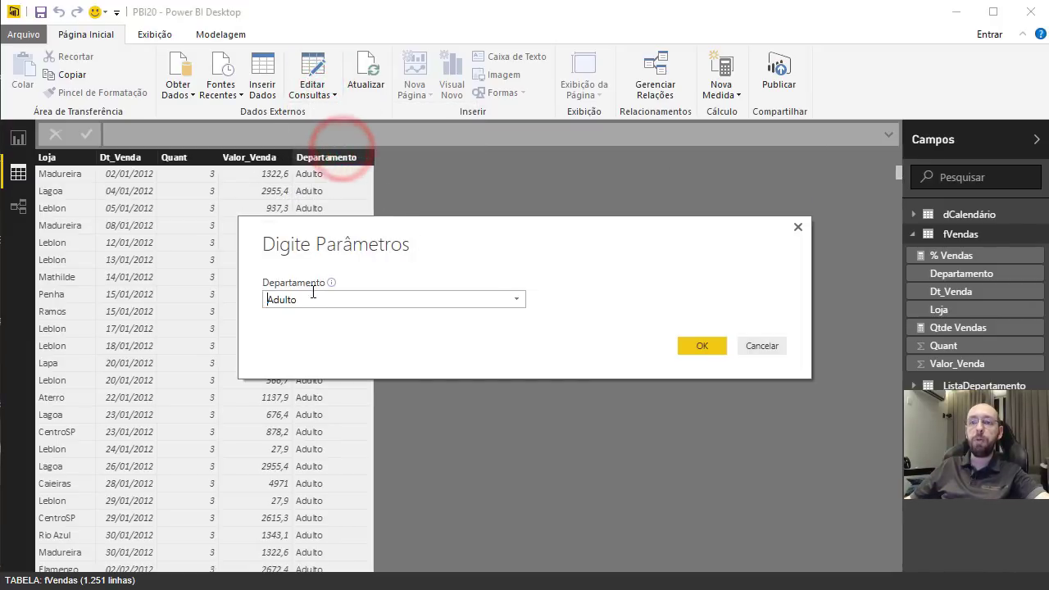
left_click(513, 301)
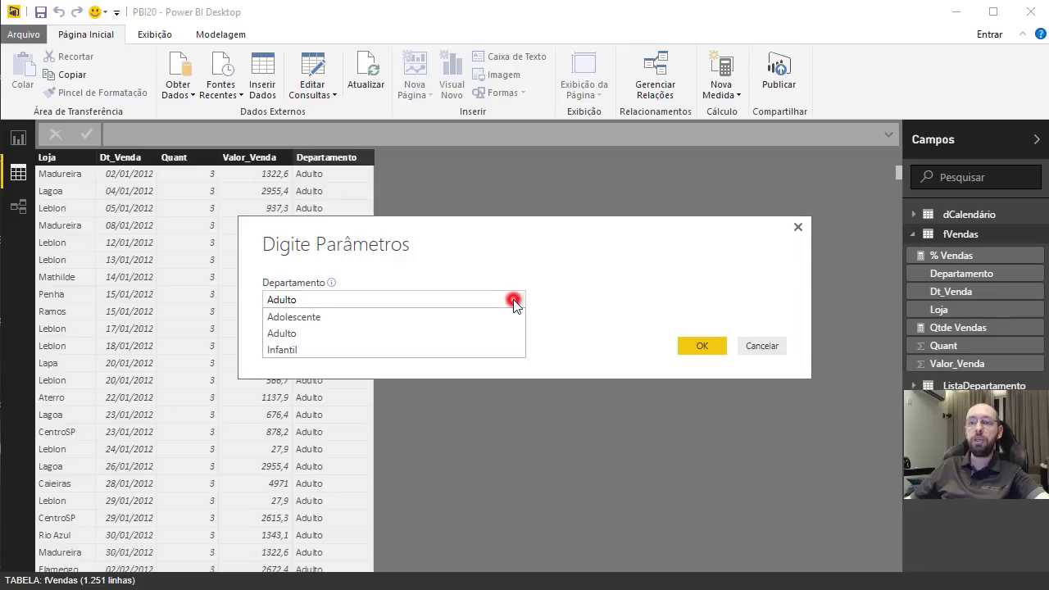
left_click(282, 350)
left_click(698, 347)
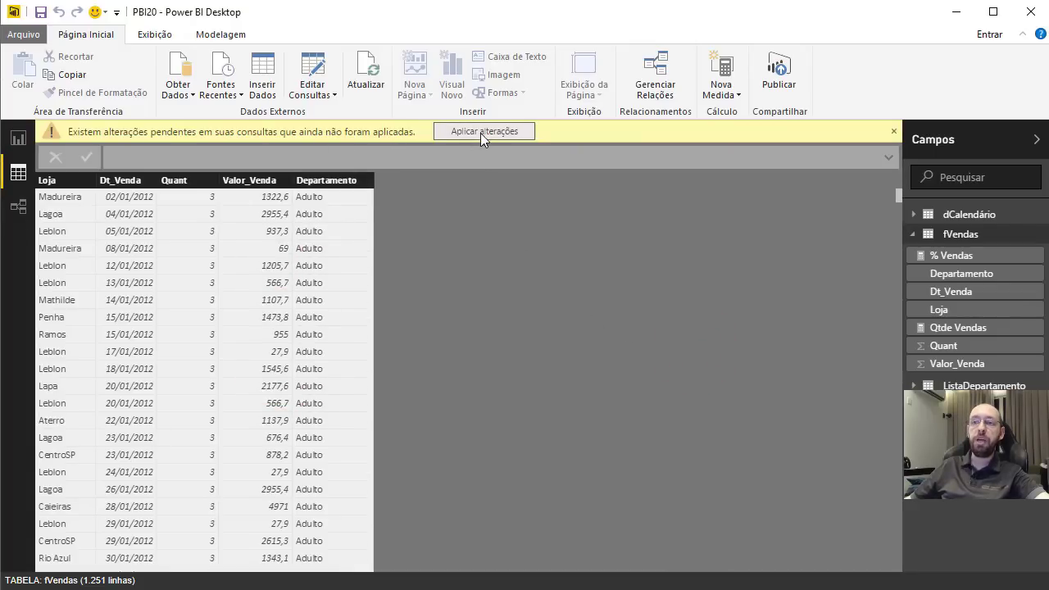
Step: Apply the pending changes and return to the report, which now totals 820 sales
left_click(481, 131)
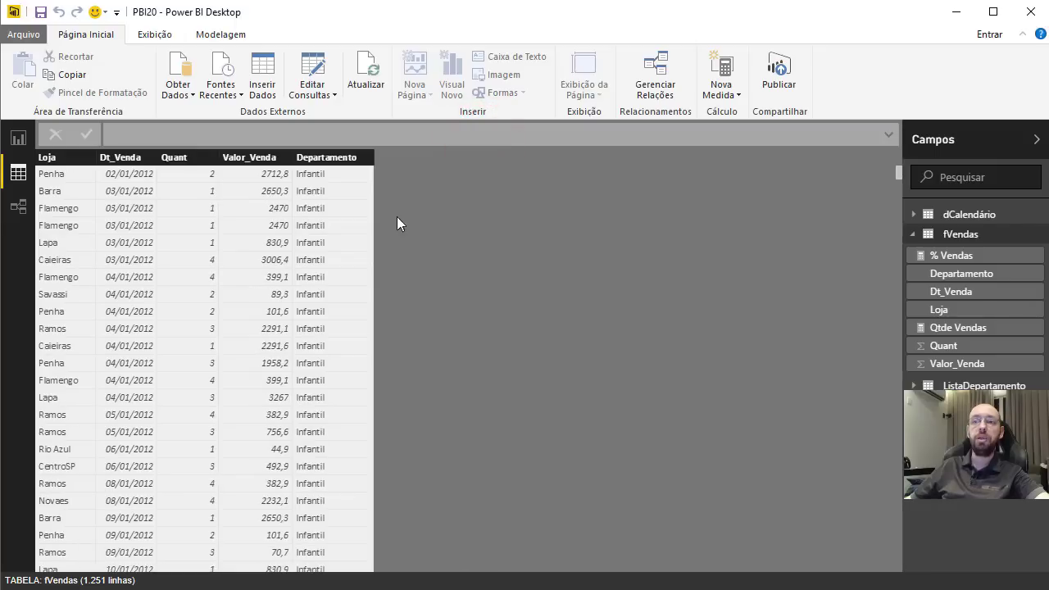
scroll(303, 420, "down", 10)
scroll(306, 414, "down", 10)
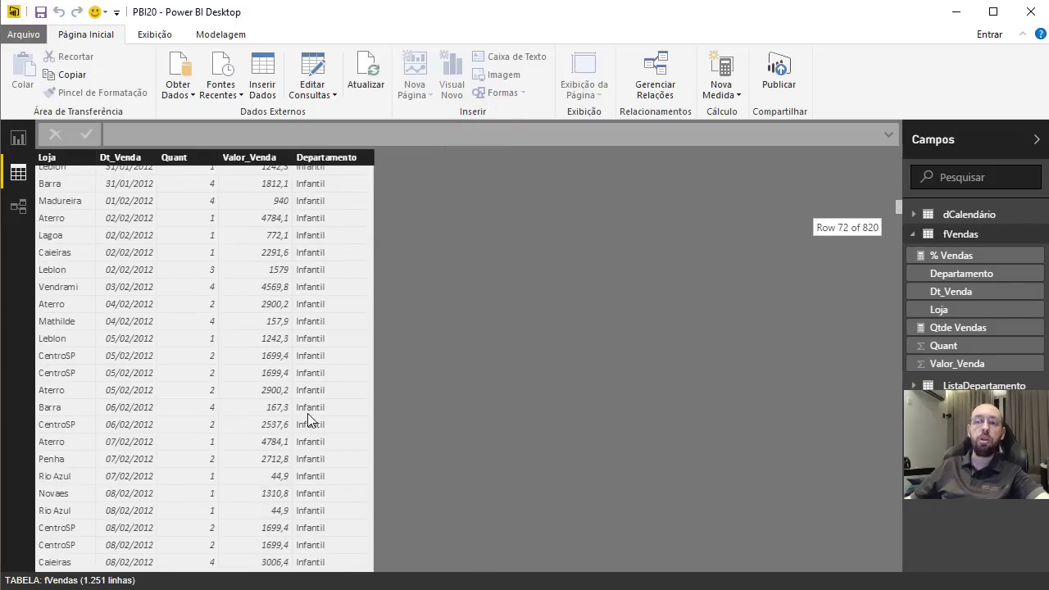
scroll(306, 414, "down", 10)
scroll(308, 417, "down", 12)
scroll(309, 418, "up", 13)
scroll(309, 419, "up", 7)
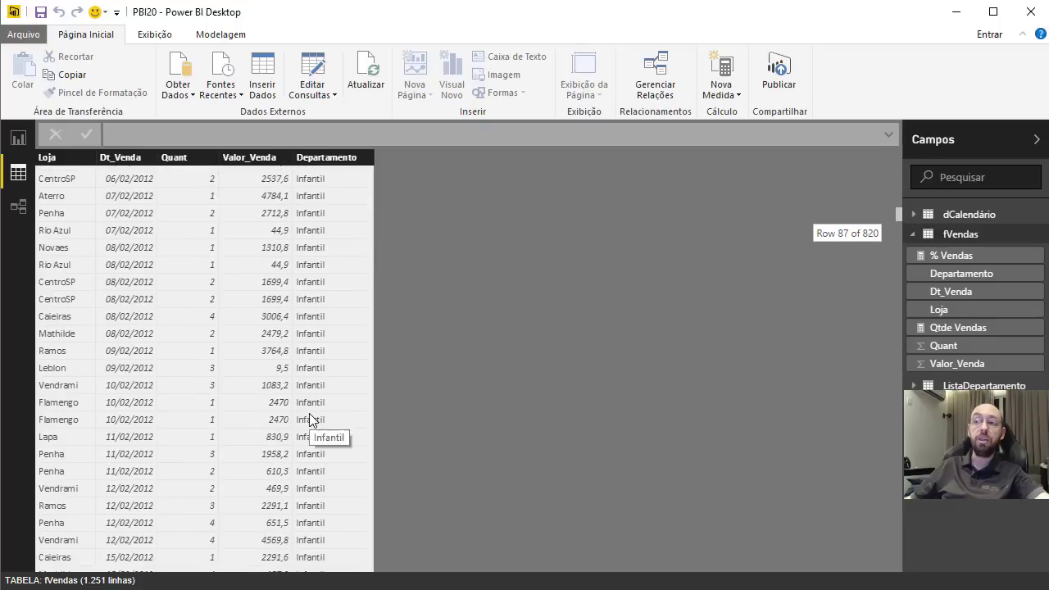
scroll(308, 419, "up", 13)
scroll(309, 419, "up", 10)
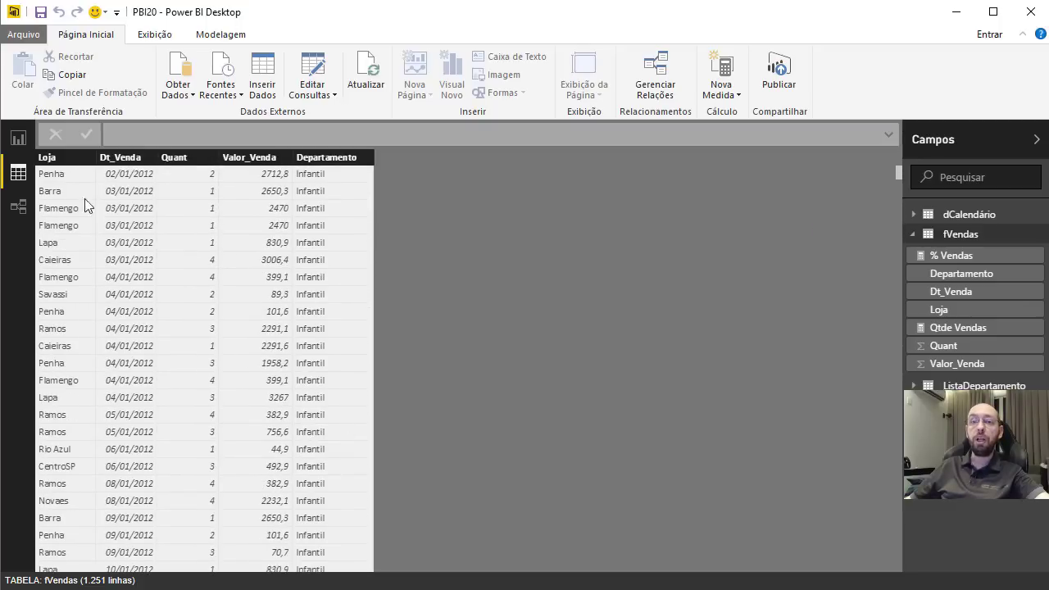
left_click(17, 139)
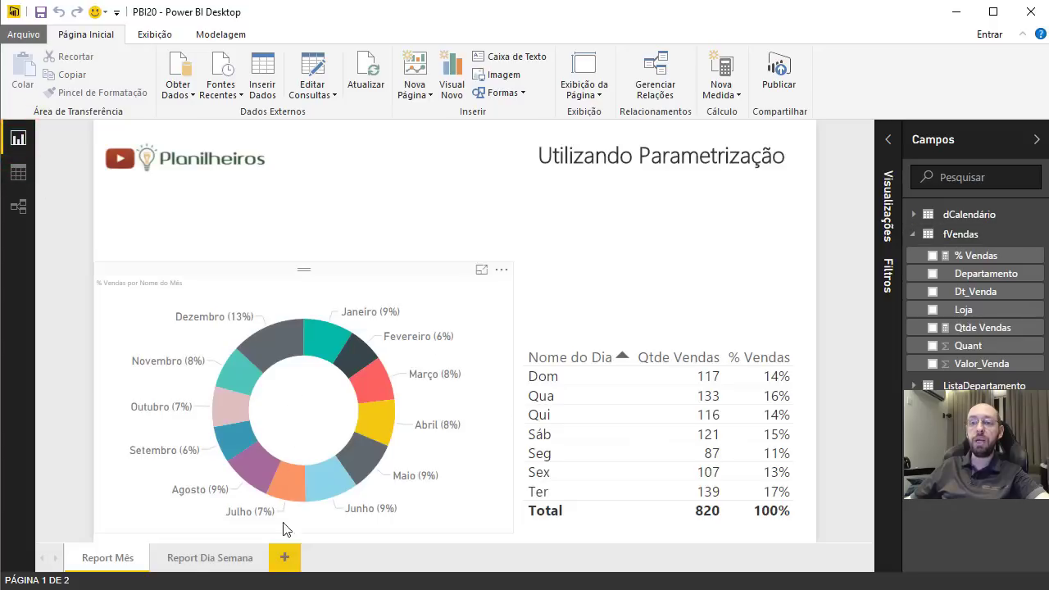
left_click(216, 560)
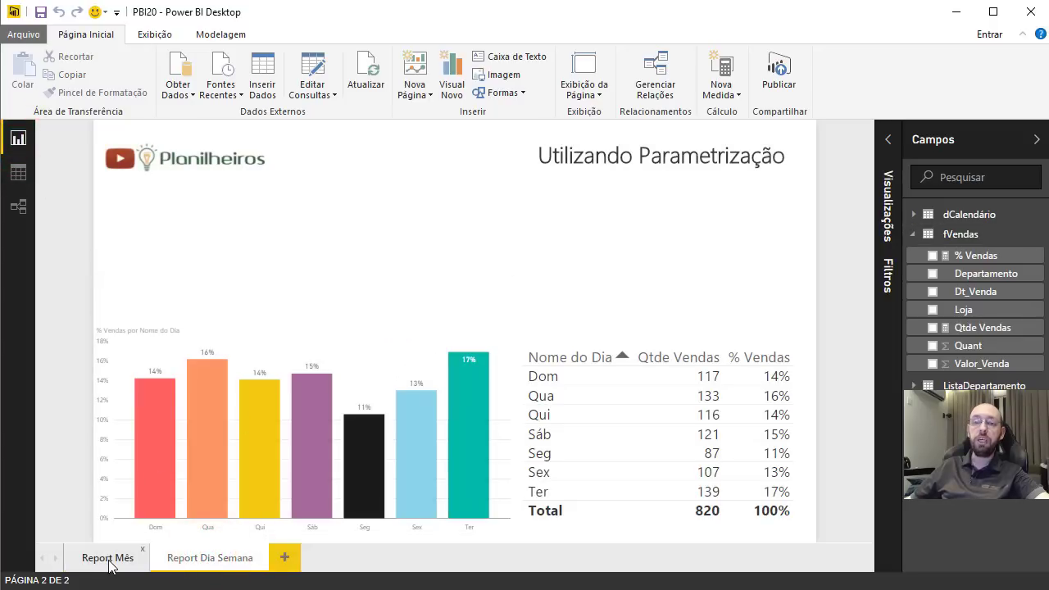
left_click(102, 562)
left_click(206, 565)
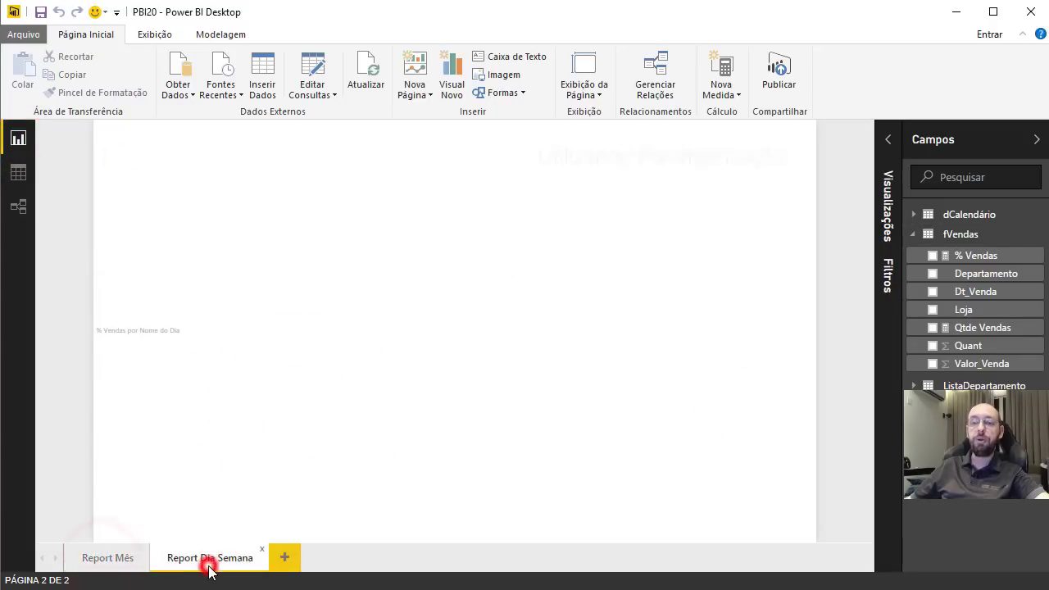
left_click(88, 557)
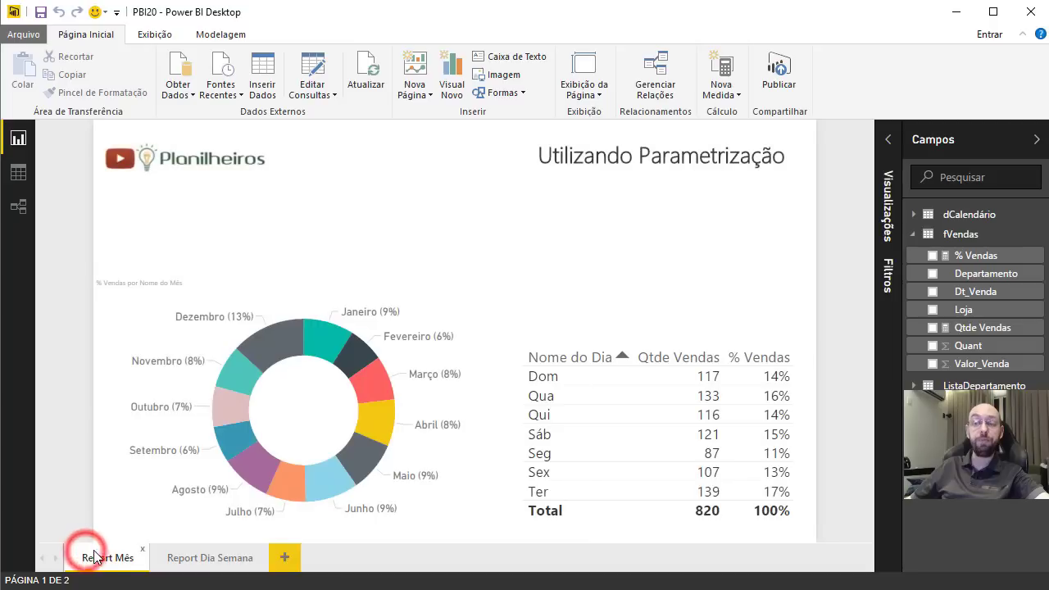
left_click(534, 234)
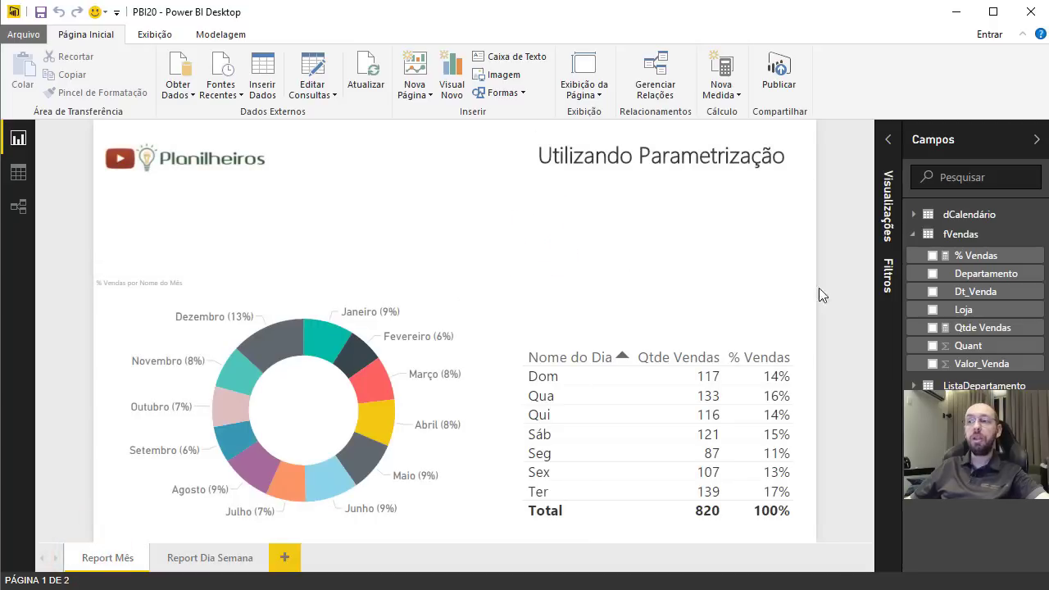
Step: Change the Departamento parameter value to Adolescente
left_click(324, 86)
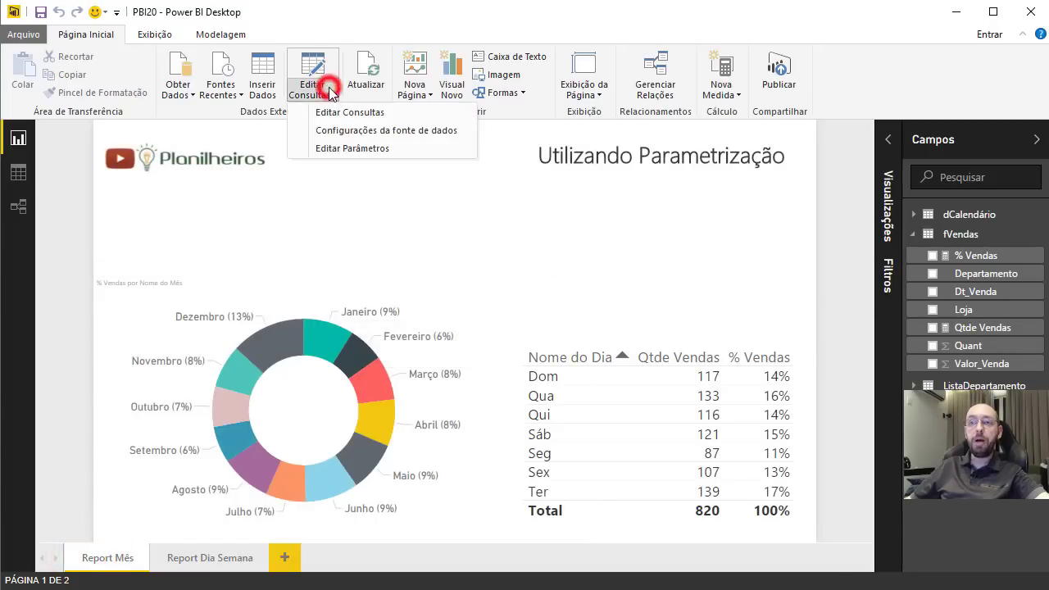
left_click(343, 150)
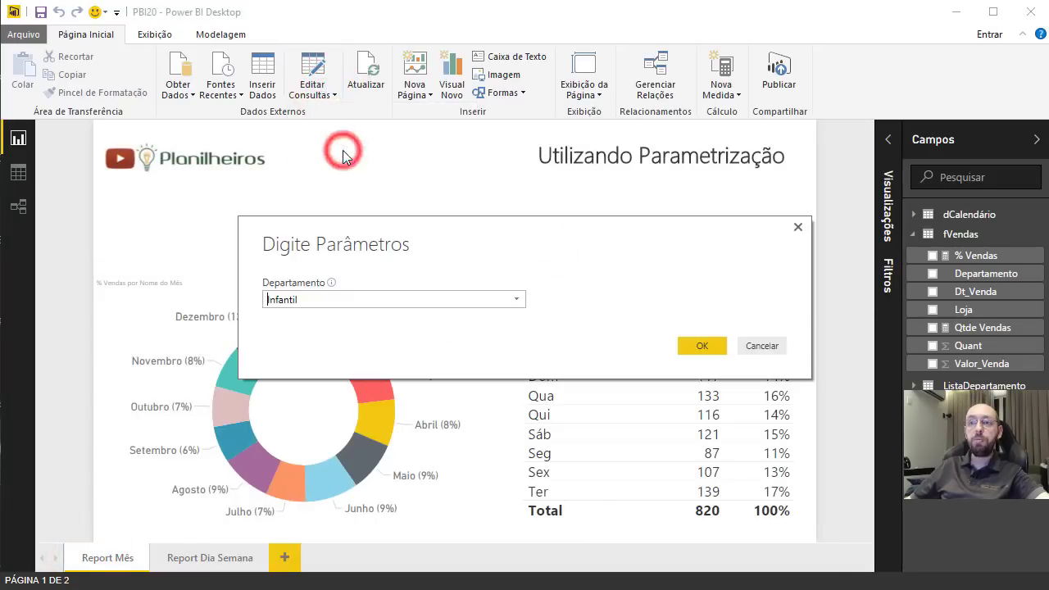
left_click(517, 299)
left_click(453, 317)
left_click(702, 345)
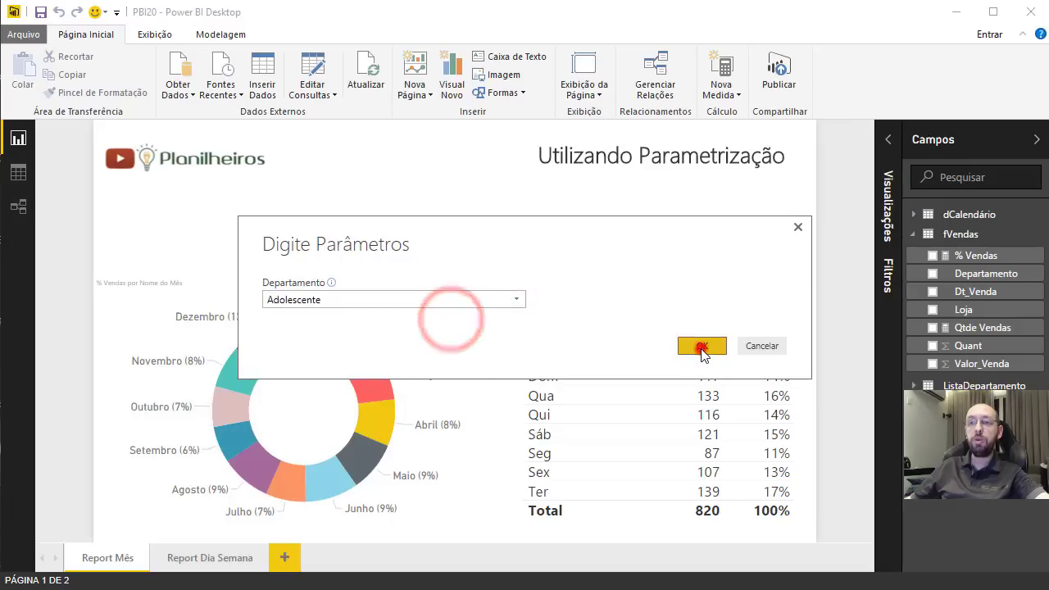
Step: Apply the changes so the report totals 128 sales, with Dezembro at 9% in the donut
left_click(473, 133)
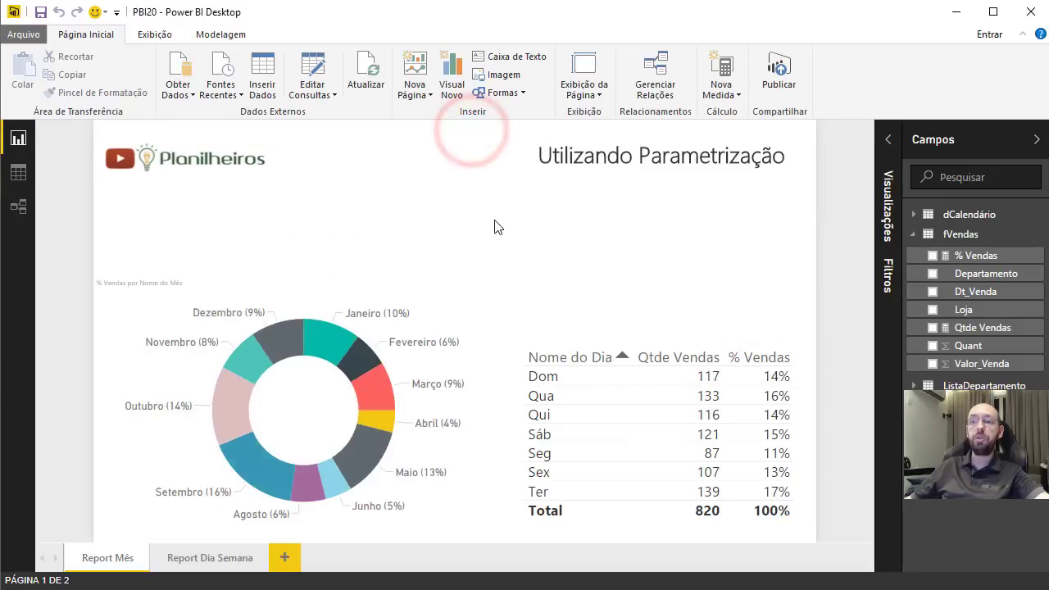
mouse_move(359, 474)
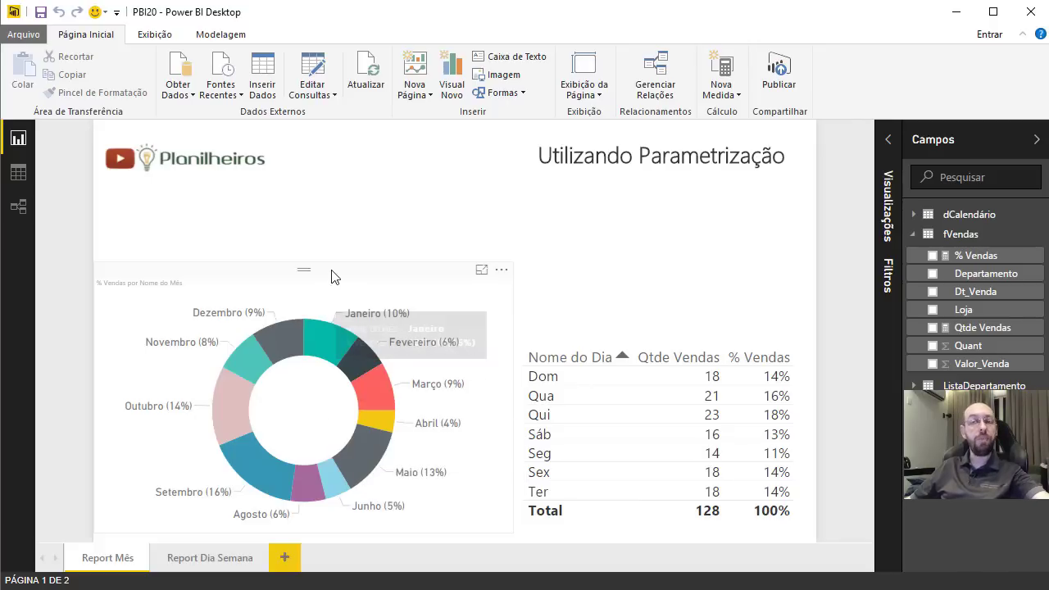
left_click(263, 240)
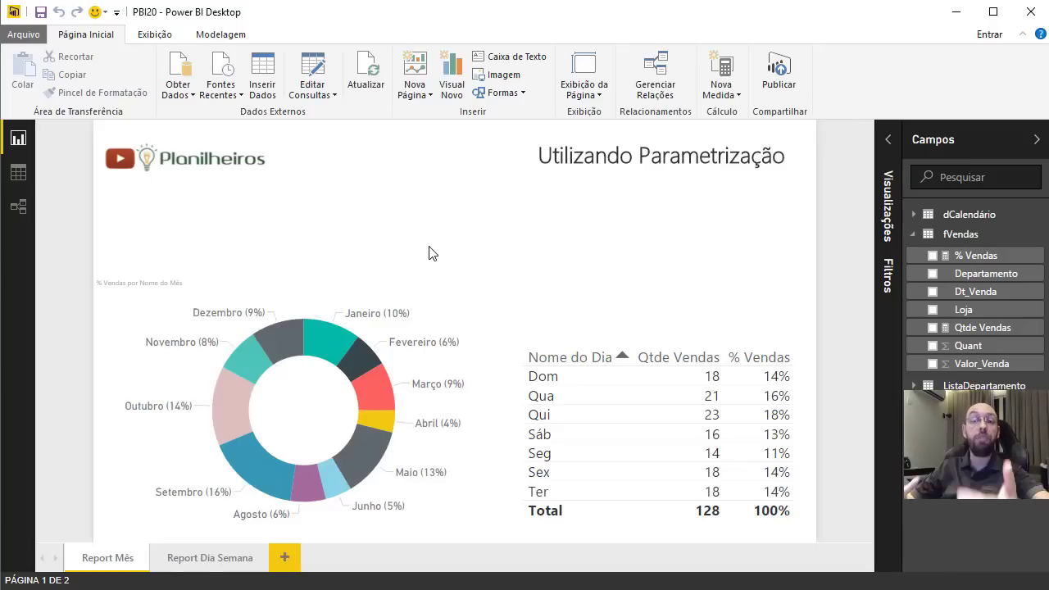
left_click(355, 253)
Step: Add a new measure to fVendas and rename it Título c/ Parâmetro
right_click(961, 239)
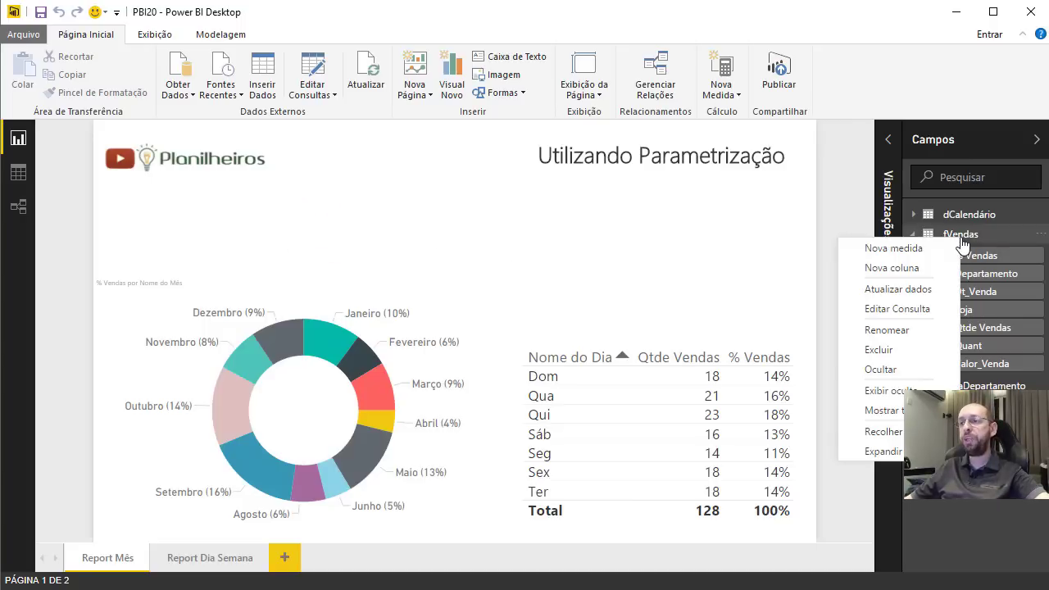
left_click(904, 256)
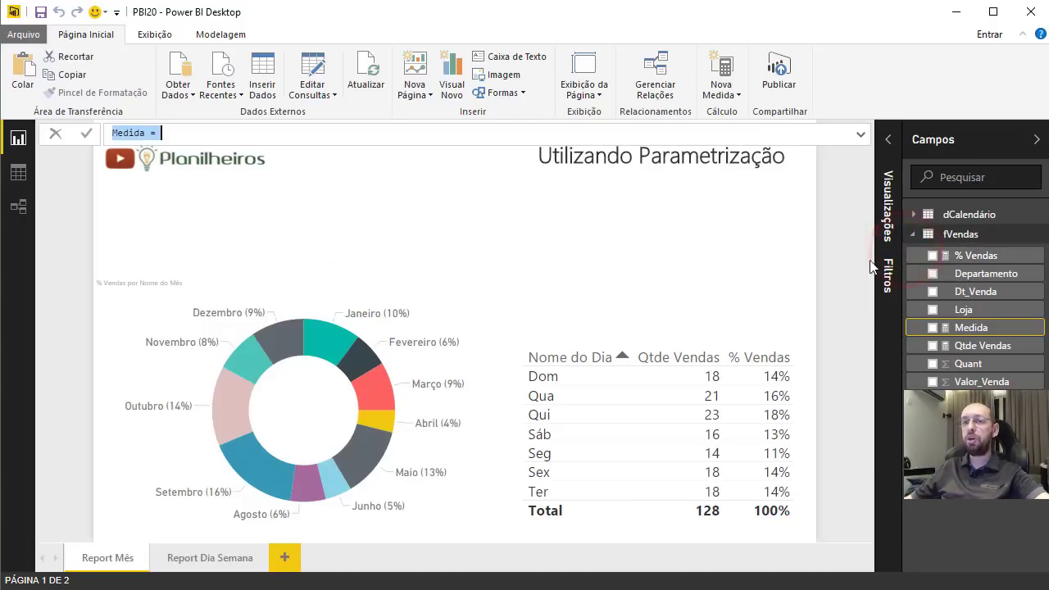
left_click(148, 125)
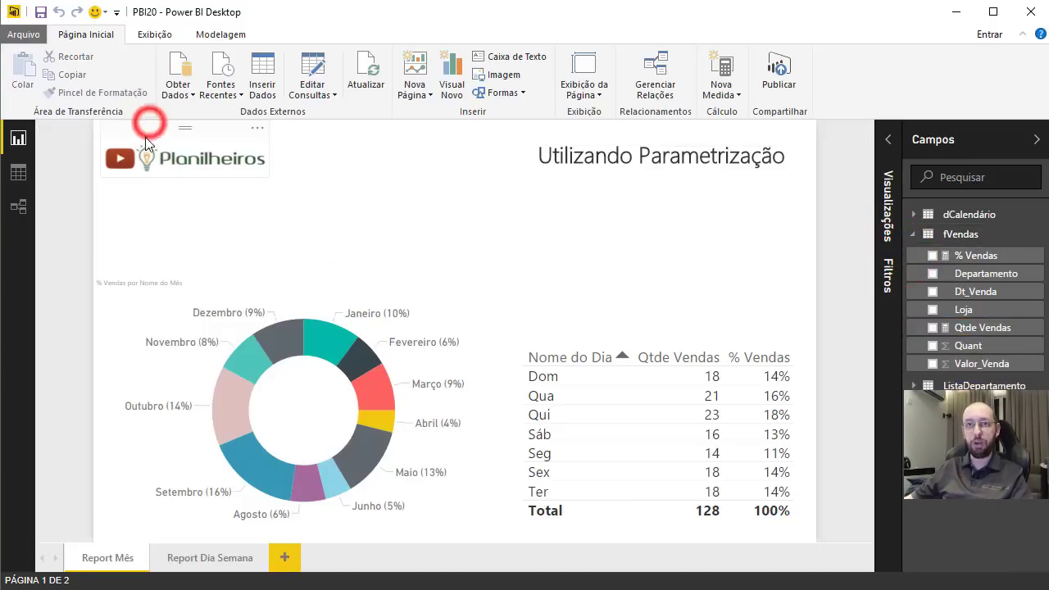
right_click(965, 244)
left_click(895, 250)
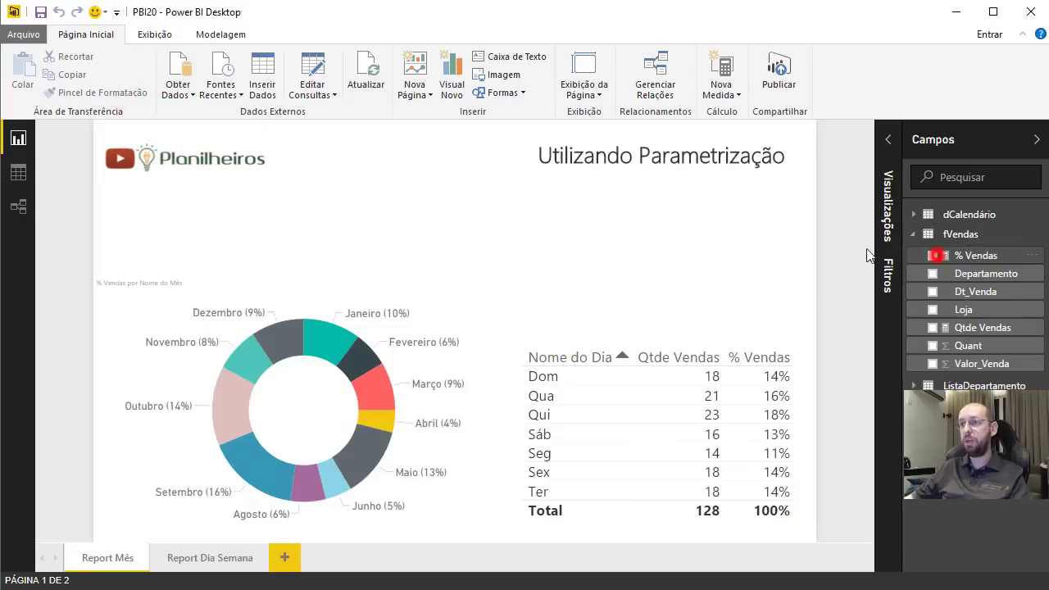
left_click(145, 133)
double_click(127, 133)
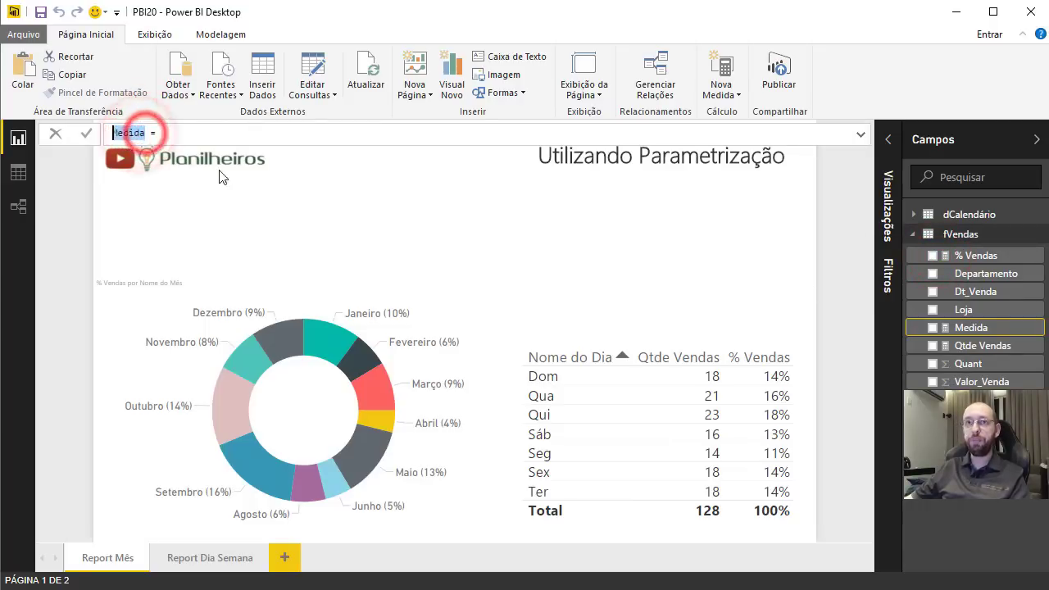
type("T")
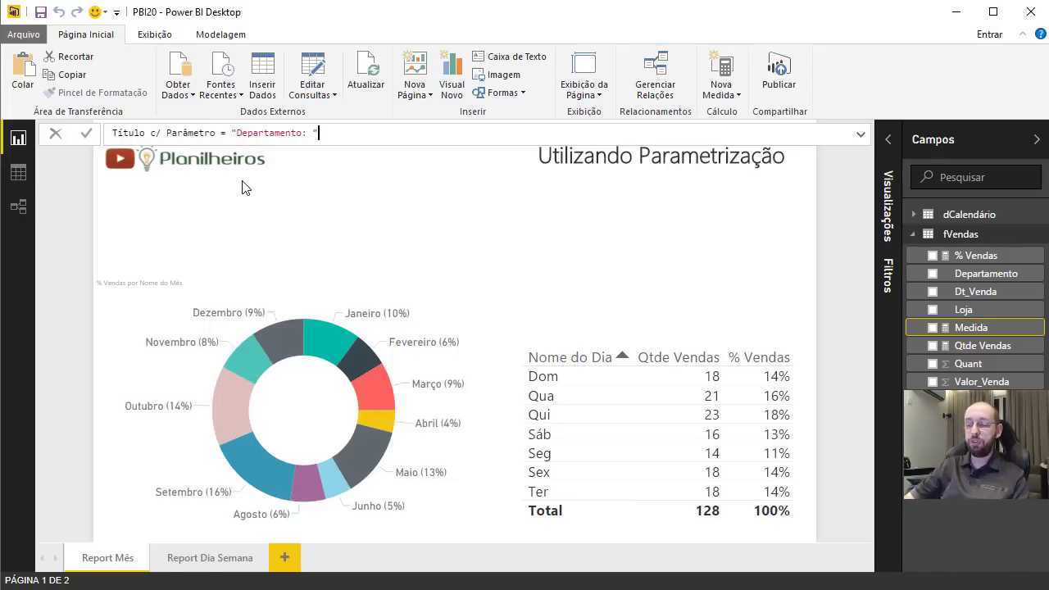
Step: Enter the formula = "Departamento: " & FIRSTNONBLANK(fVendas[Departamento];TRUE()) and commit it
type("&")
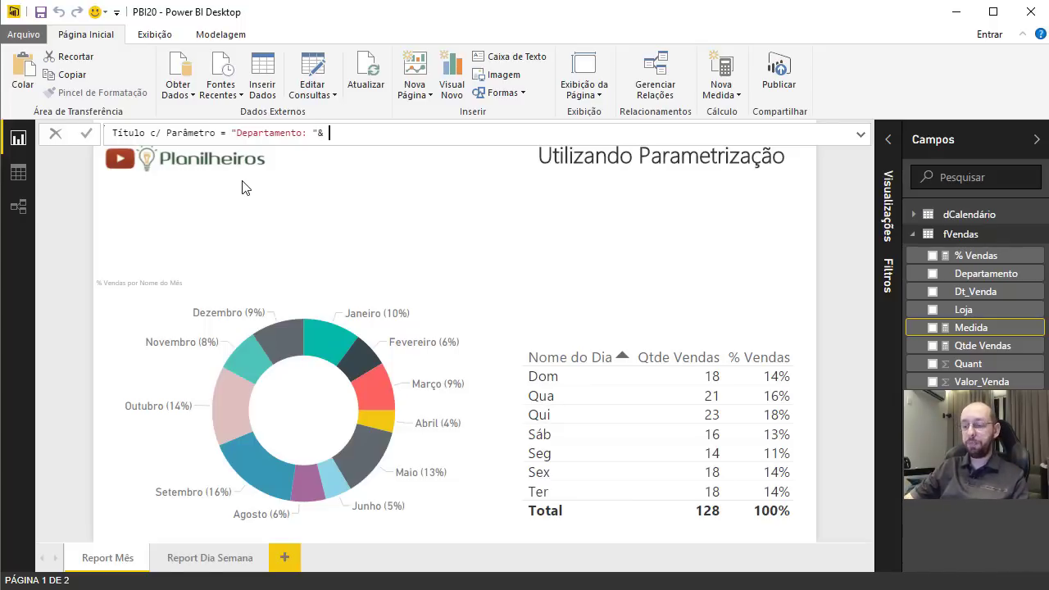
type(" fis")
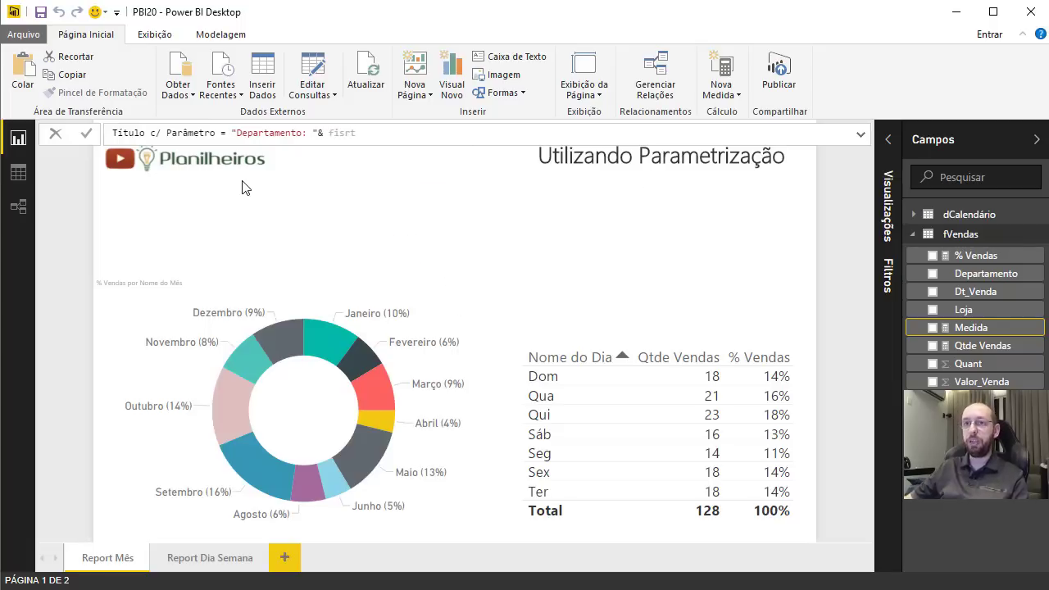
key("BackSpace")
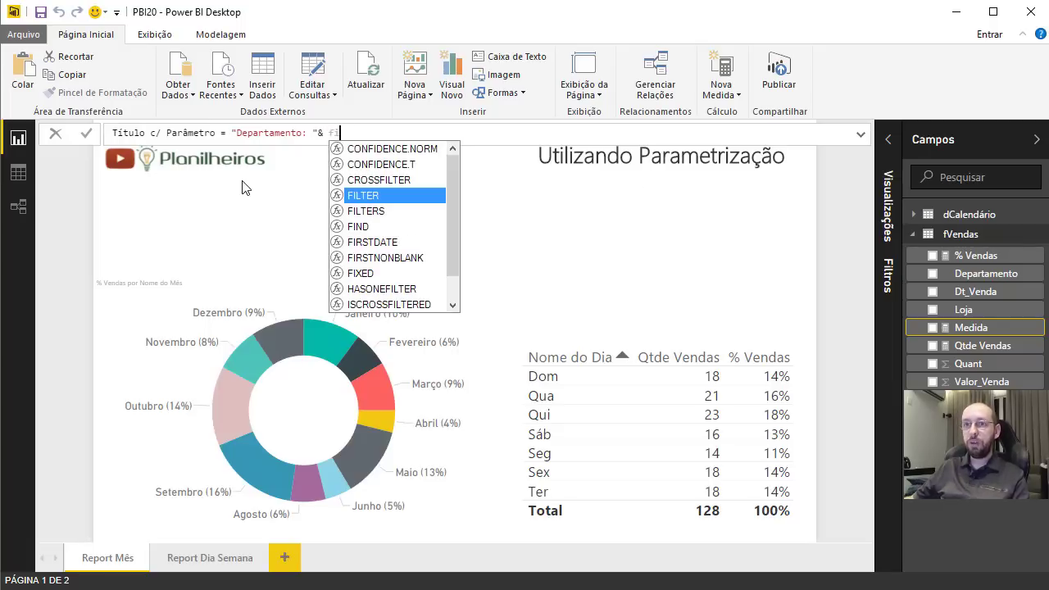
key("Down")
key("Down")
key("Down")
key("Down")
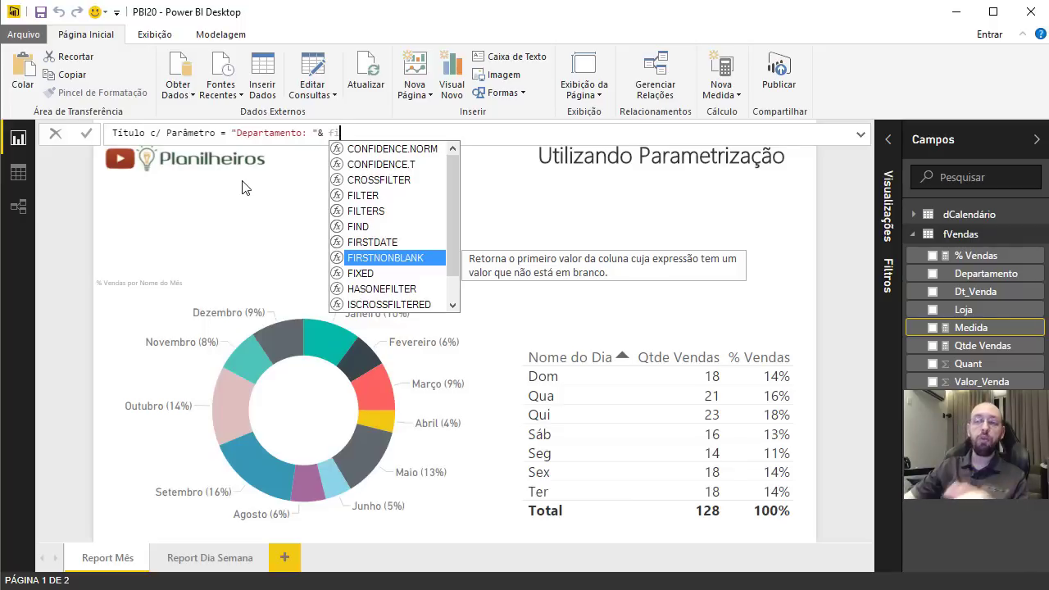
key("Tab")
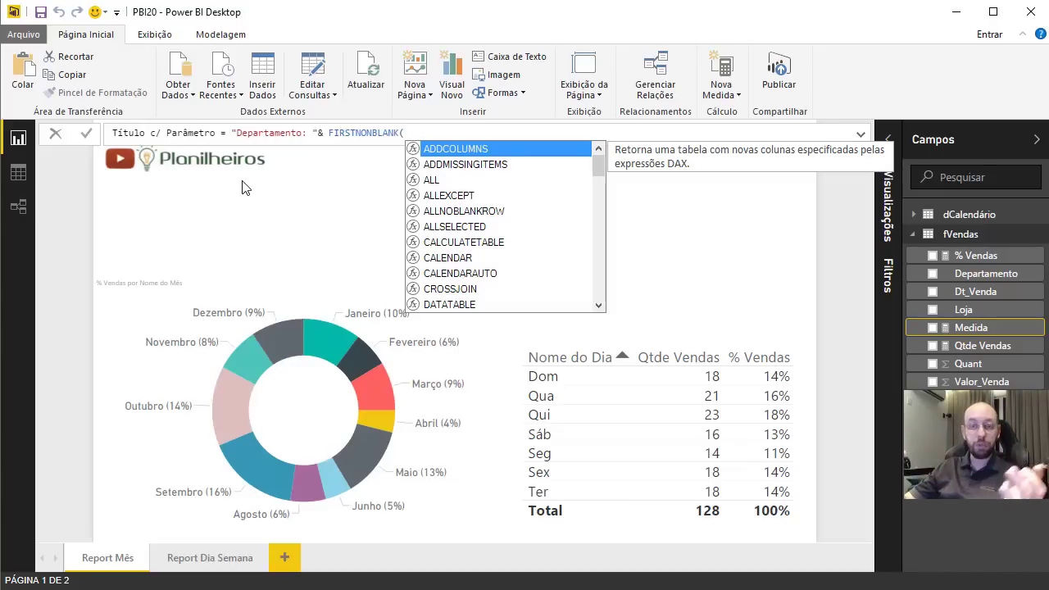
type("ft")
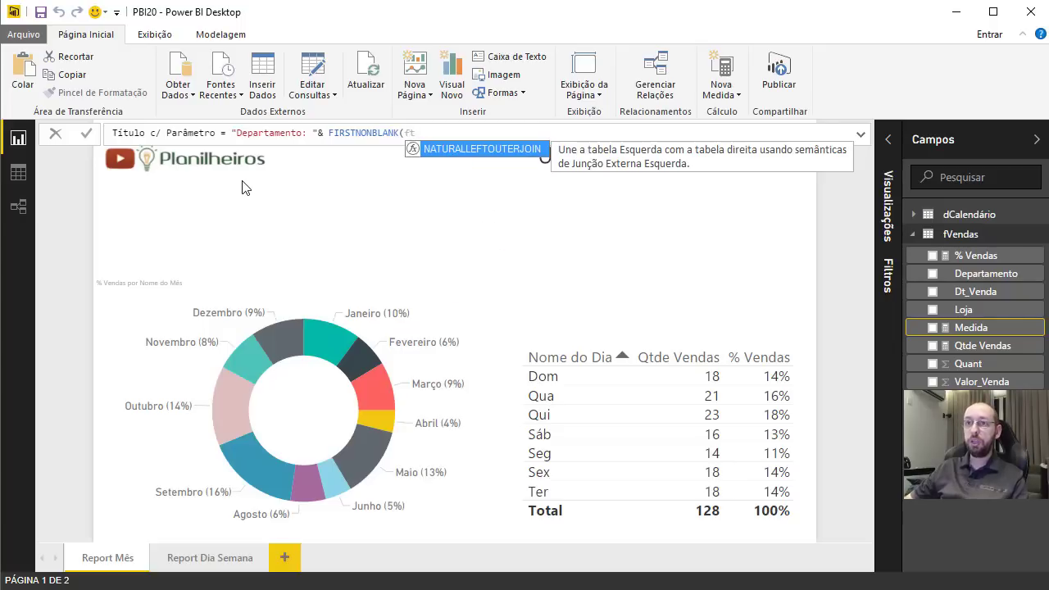
key("BackSpace")
type("v")
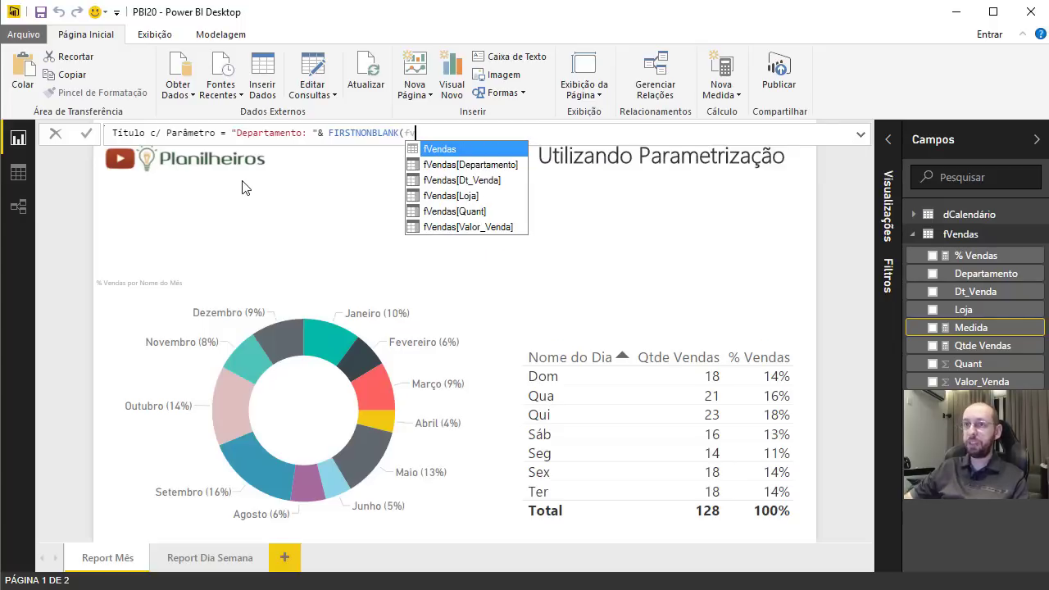
key("Down")
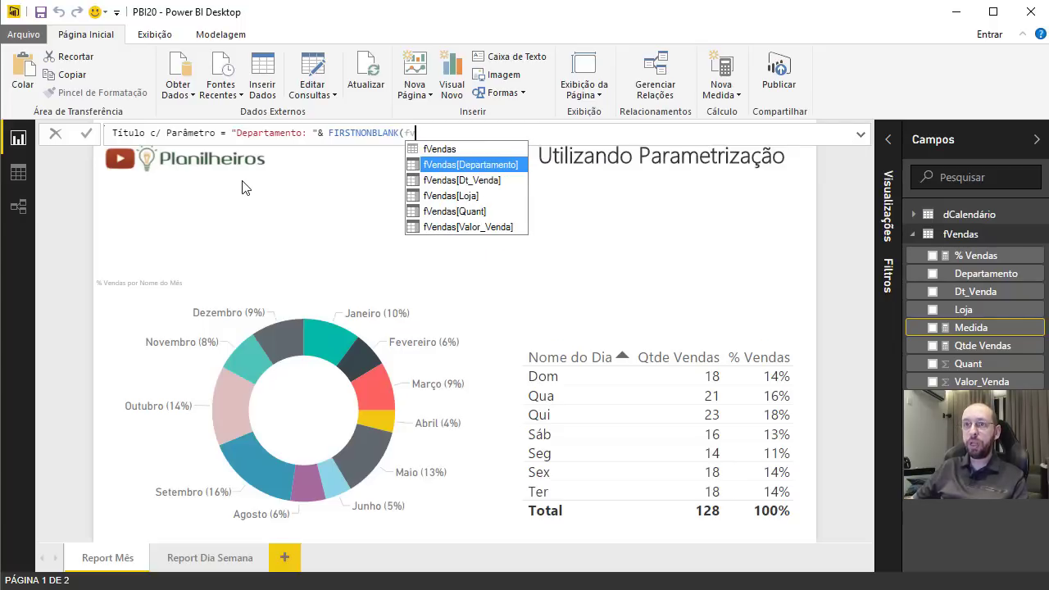
key("Tab")
type(";")
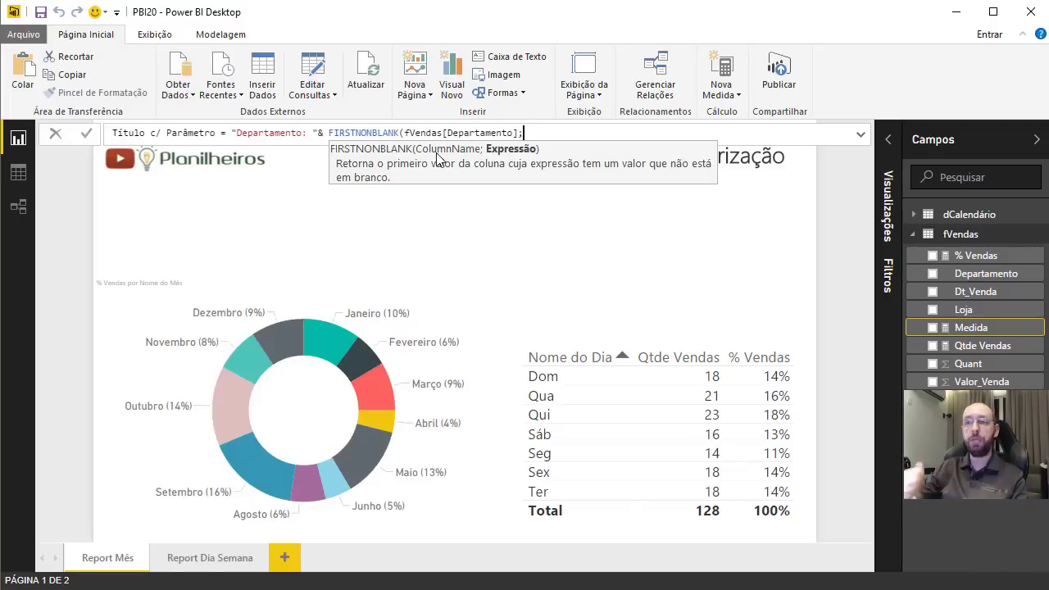
type("TRUE()")
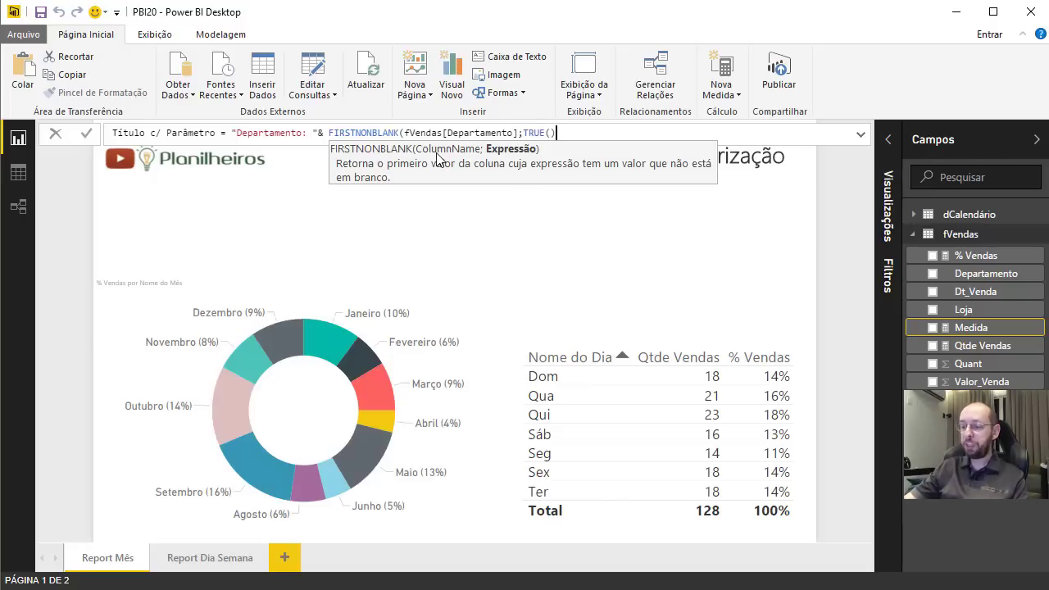
type(")")
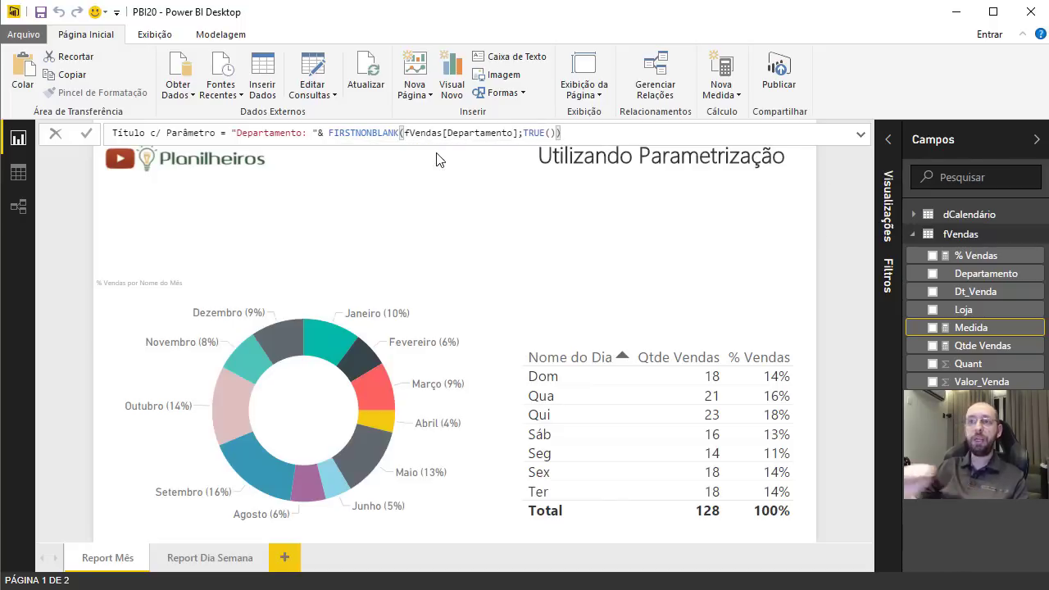
key("Return")
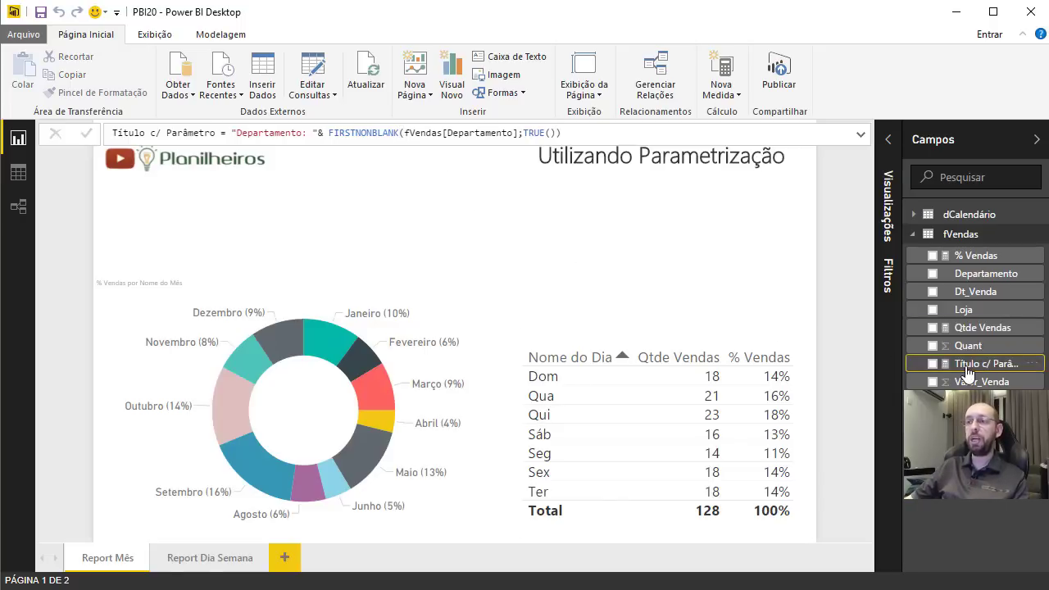
Step: Place Título c/ Parâmetro on the page as a Card visual and shorten its height
left_click_drag(967, 370, 414, 239)
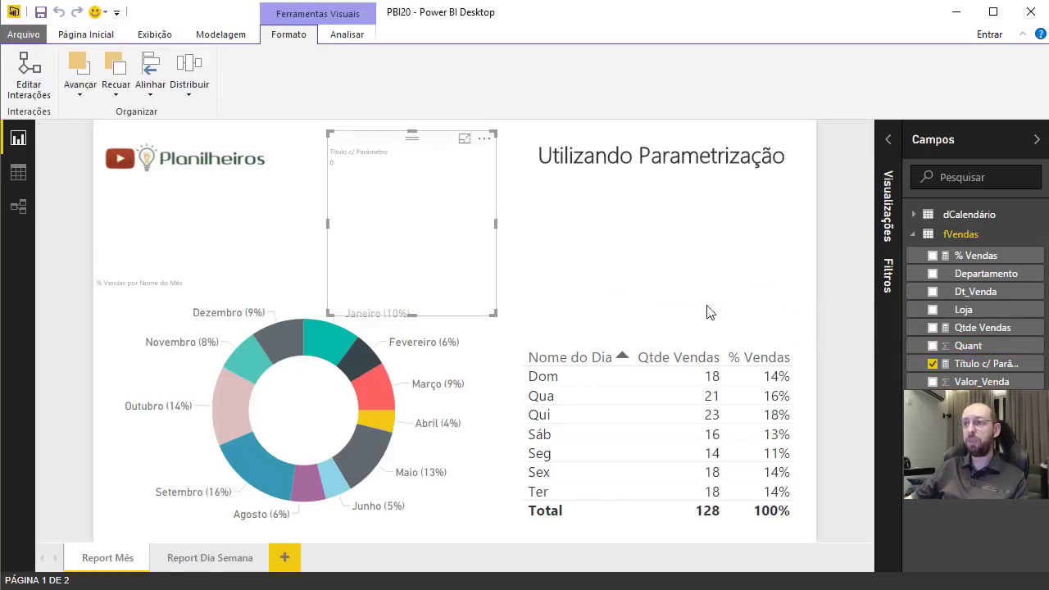
left_click(888, 140)
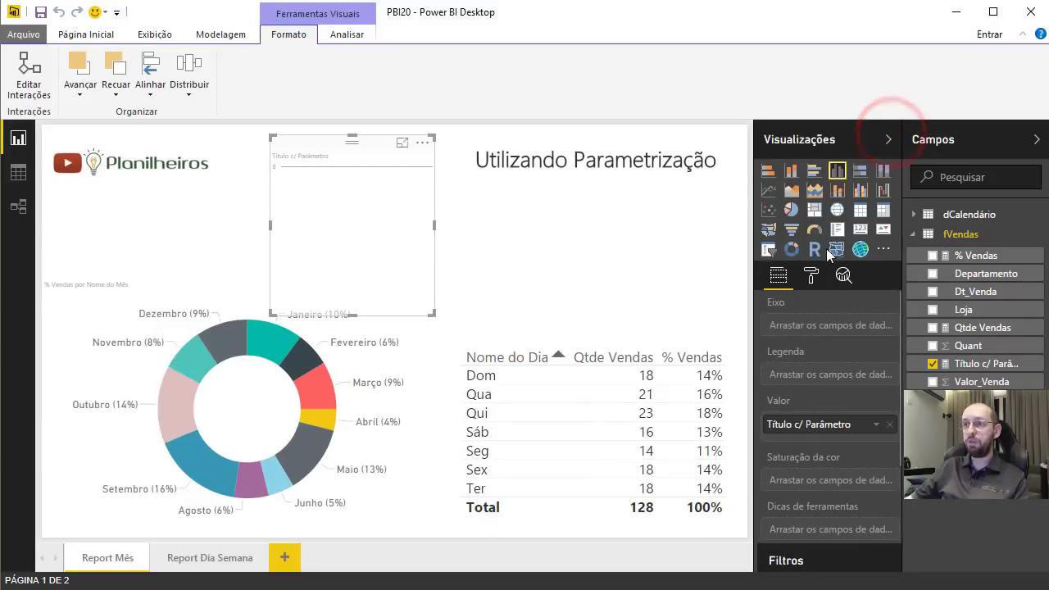
left_click(859, 230)
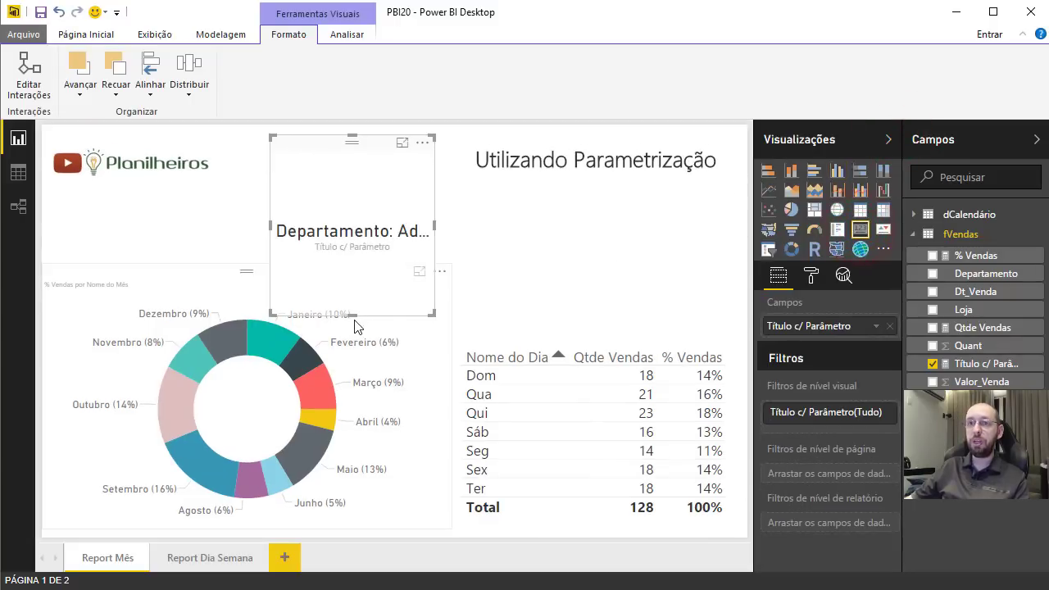
left_click_drag(350, 315, 352, 246)
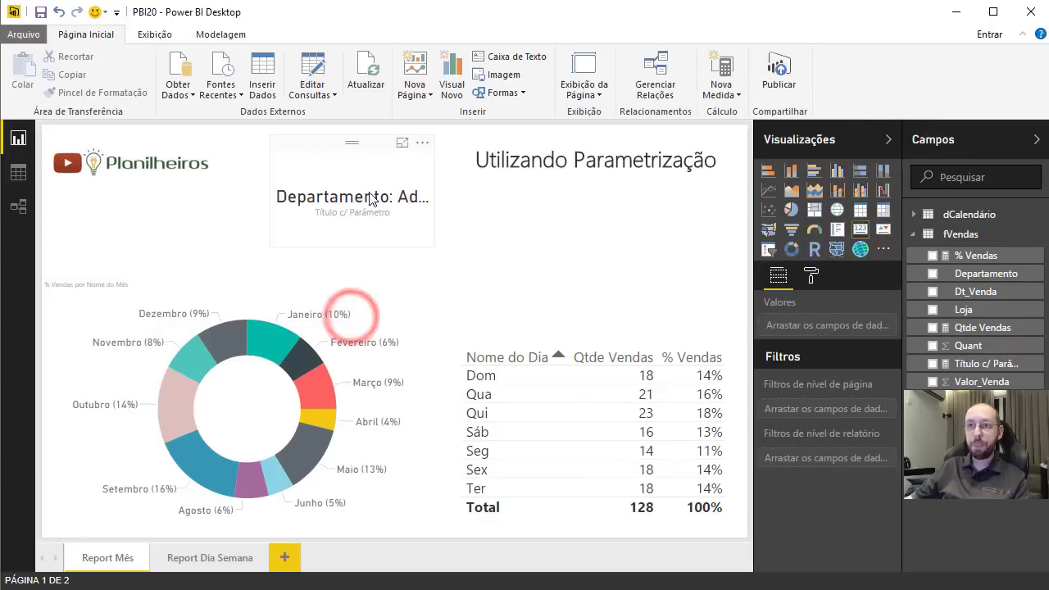
left_click(364, 144)
left_click_drag(352, 136, 351, 174)
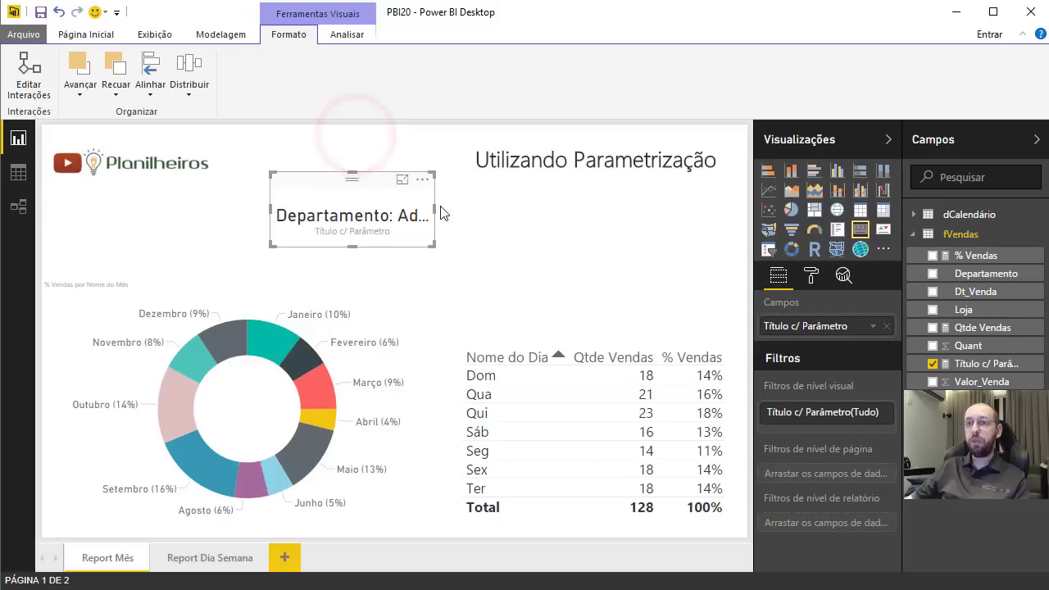
Step: Turn off the card's category label, widen it, and move it above the donut chart
left_click(808, 277)
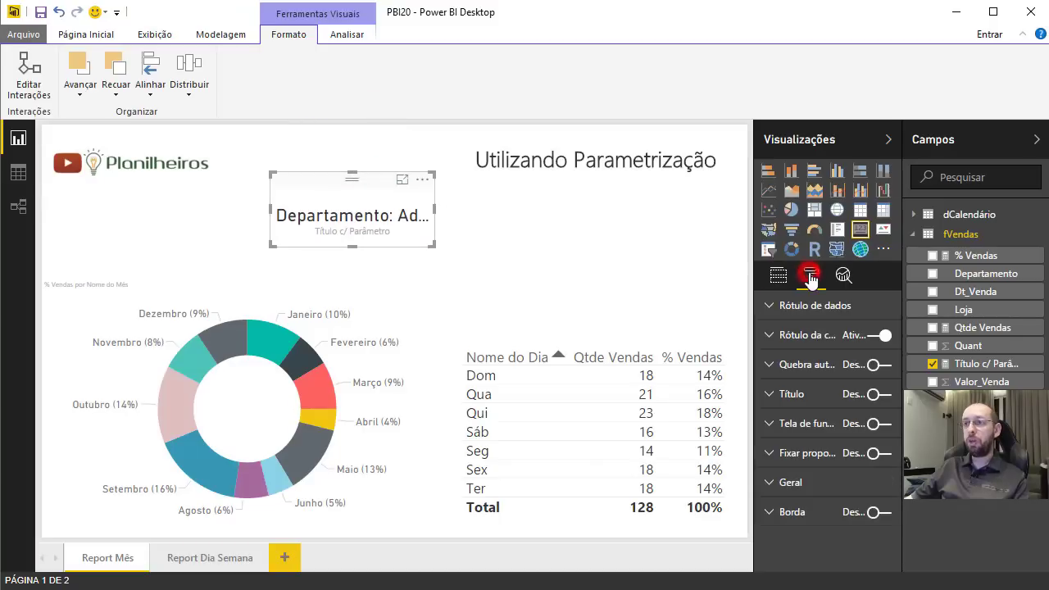
left_click(875, 335)
left_click_drag(434, 209, 641, 209)
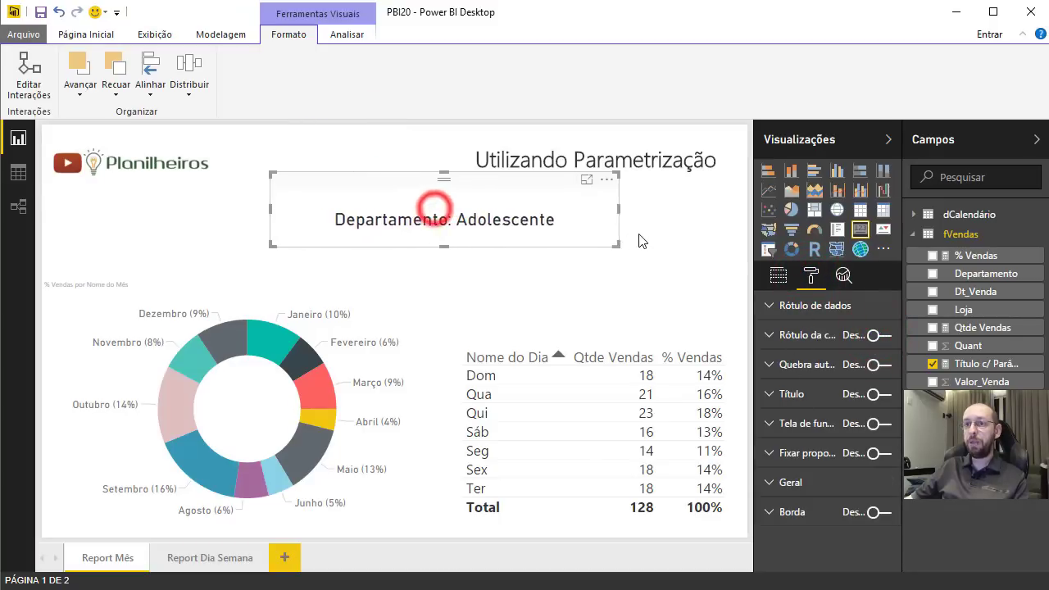
left_click_drag(478, 188, 263, 207)
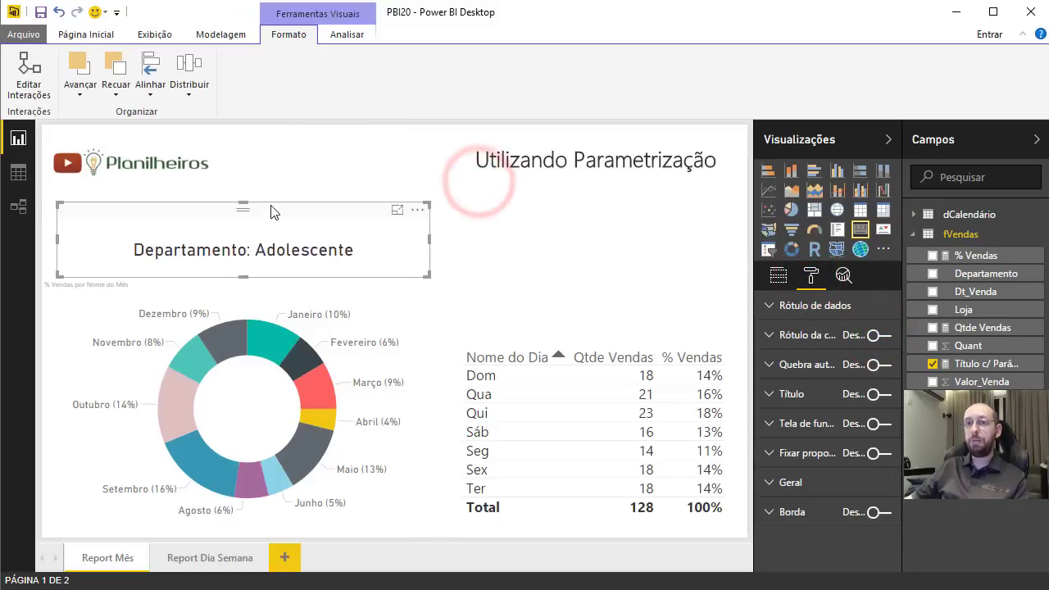
left_click(536, 239)
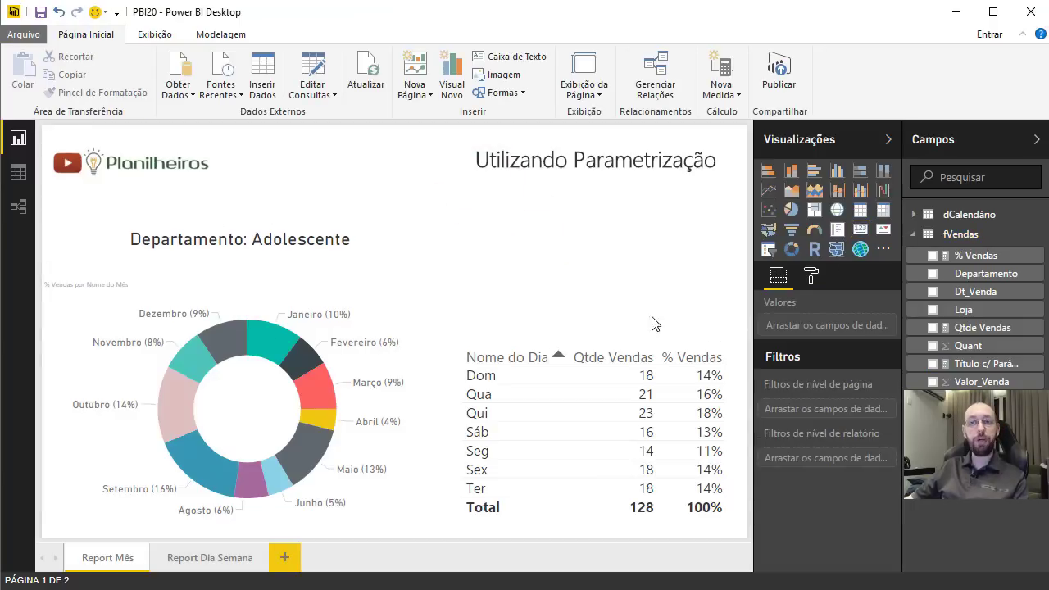
left_click(307, 208)
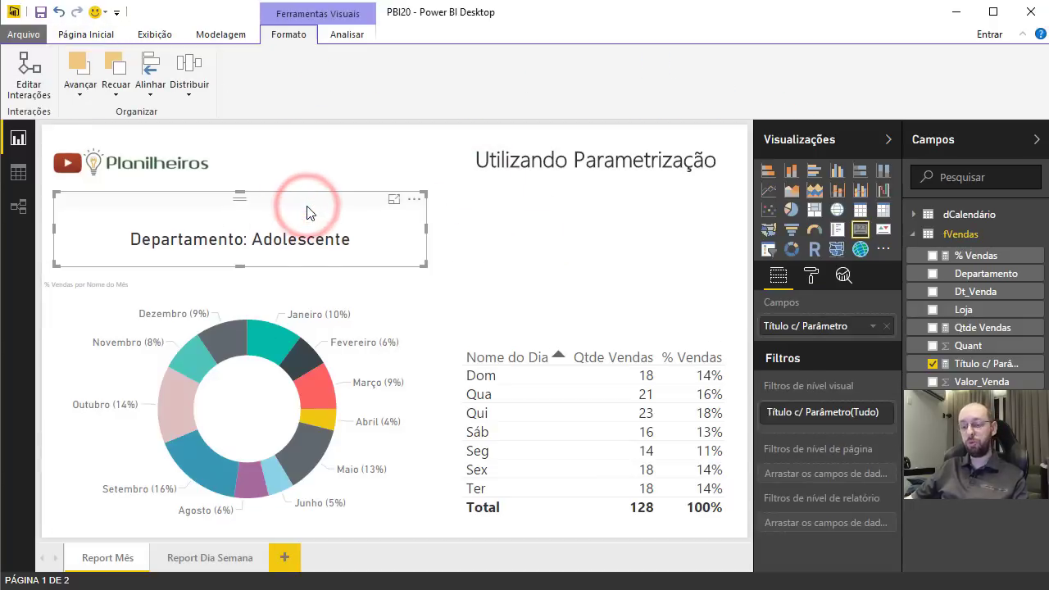
left_click(189, 558)
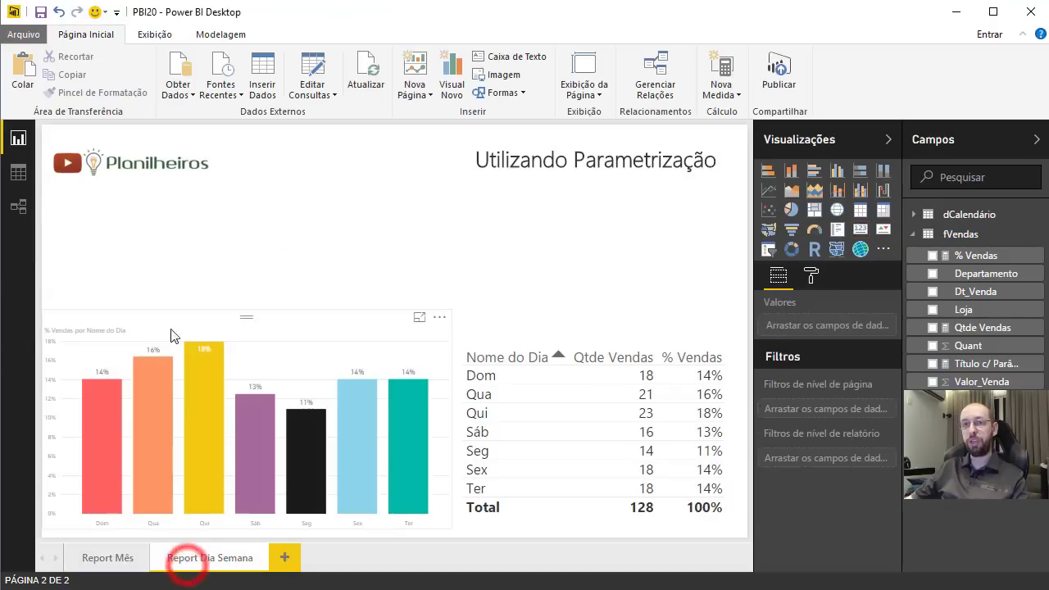
left_click(183, 253)
left_click(578, 273)
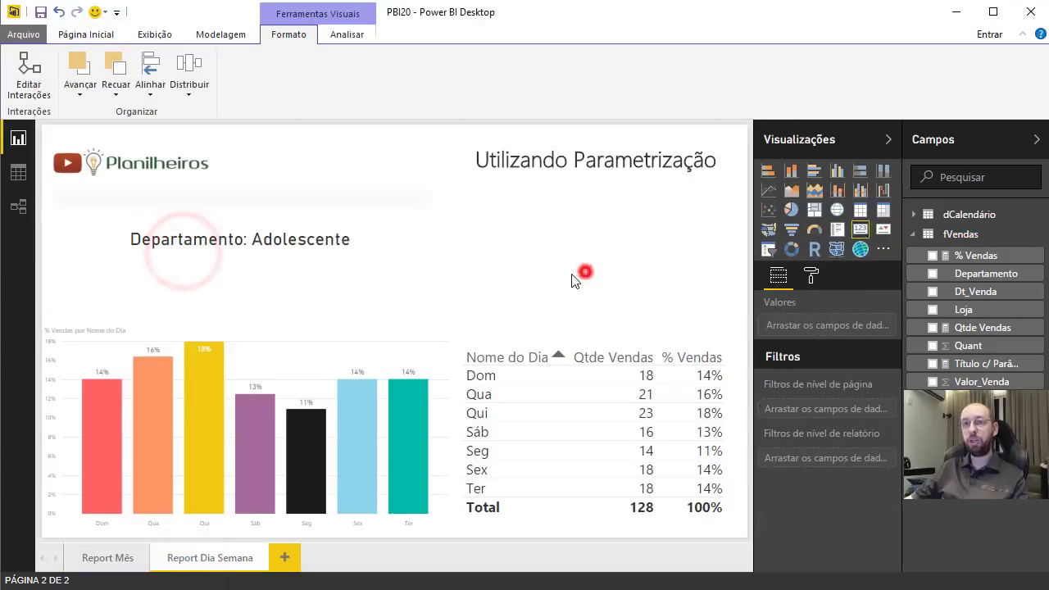
left_click(107, 557)
left_click(312, 90)
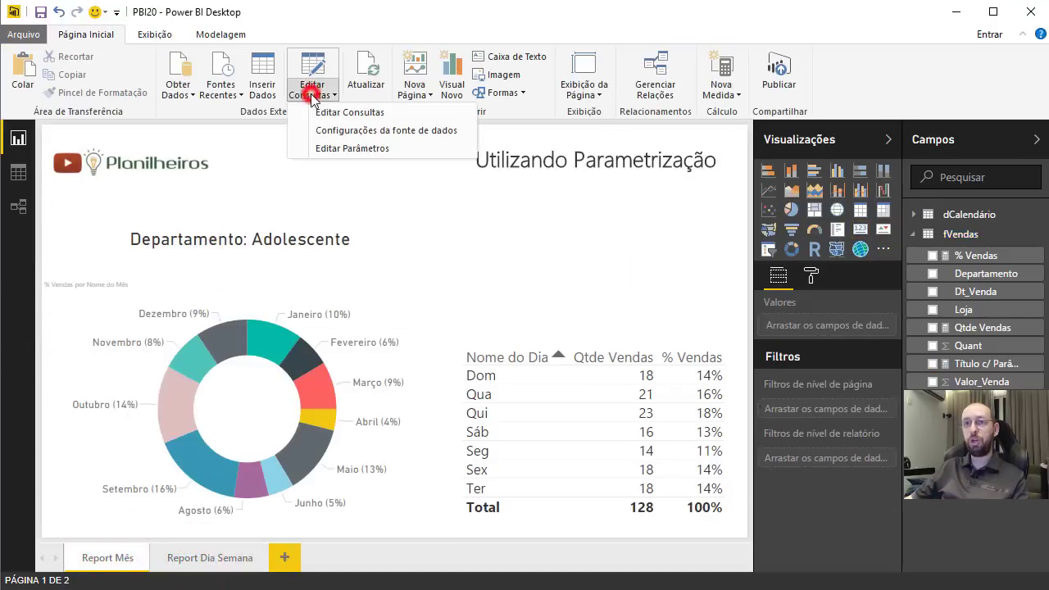
left_click(346, 145)
left_click(438, 298)
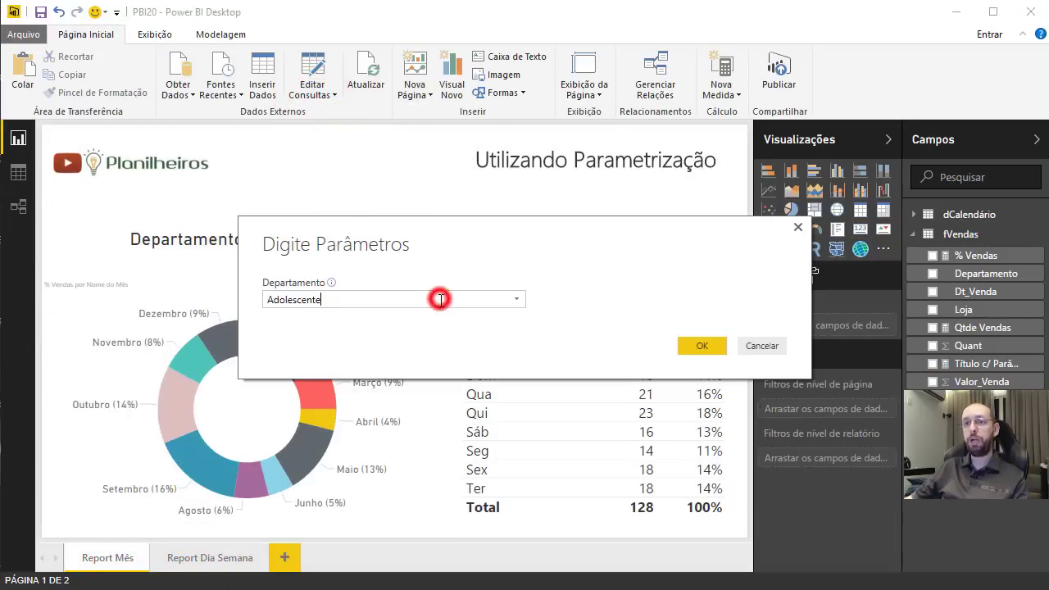
left_click(516, 305)
left_click(518, 303)
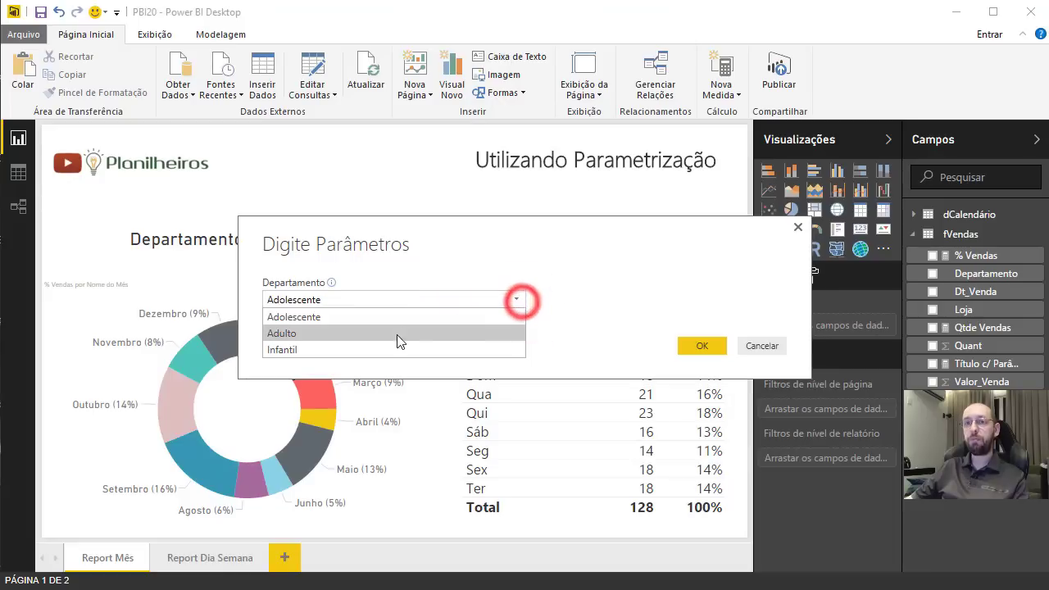
left_click(393, 334)
left_click(692, 345)
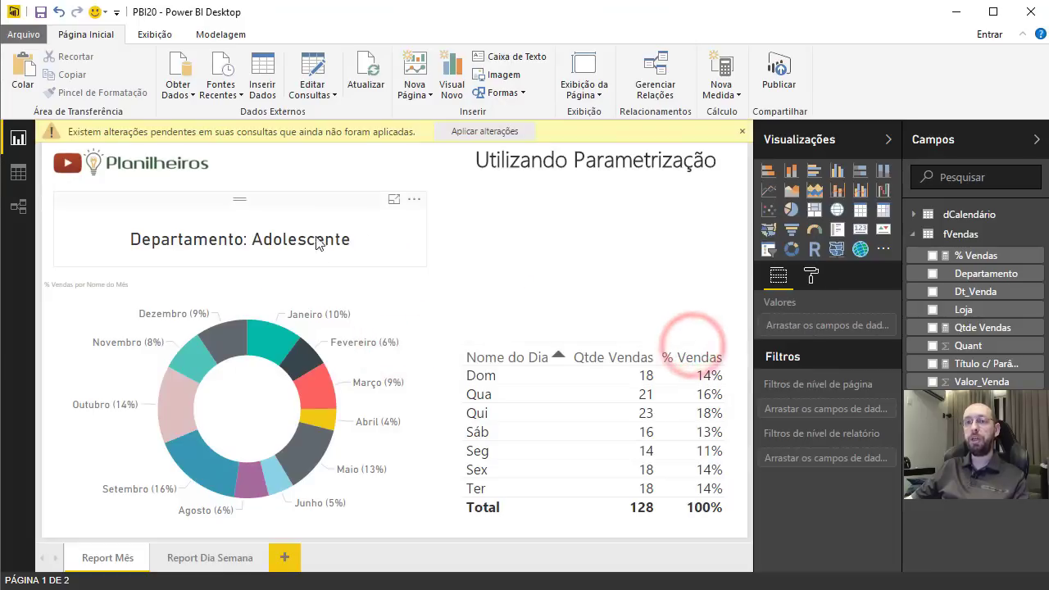
left_click(484, 136)
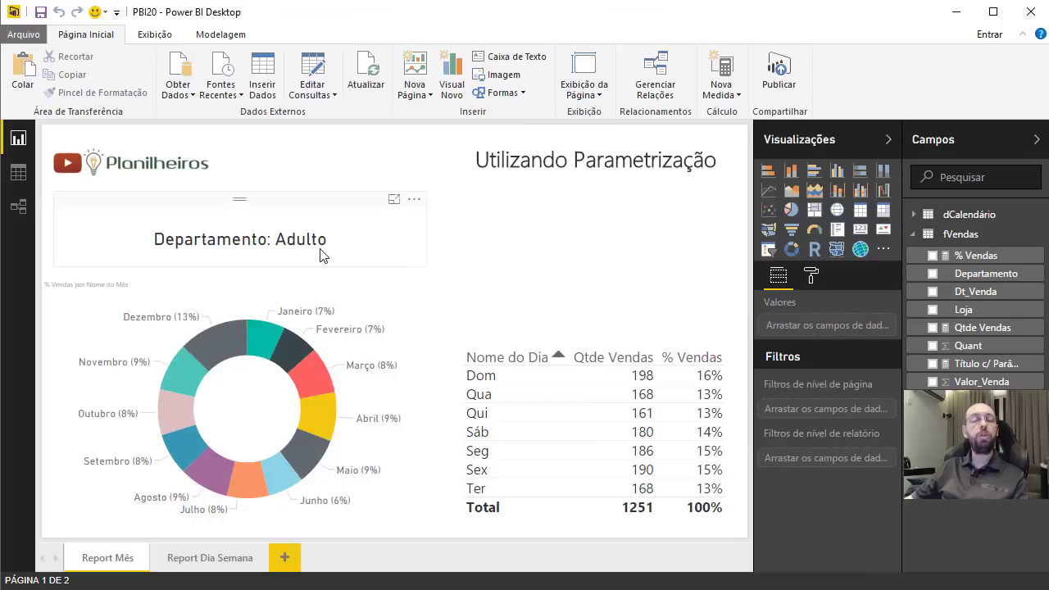
left_click(263, 343)
left_click(291, 344)
left_click(314, 377)
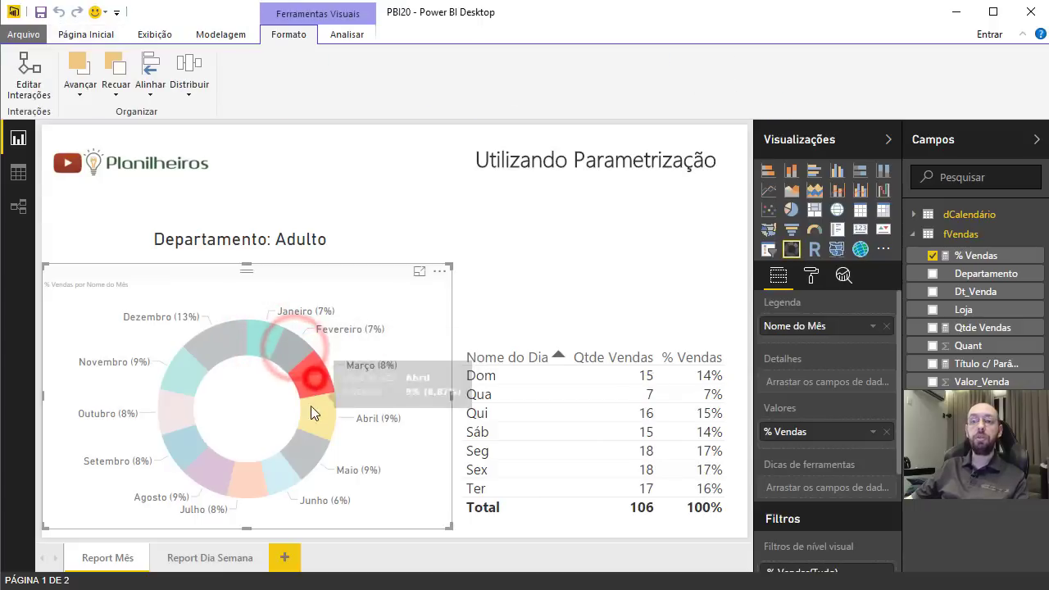
left_click(314, 408)
left_click(304, 449)
left_click(273, 467)
left_click(238, 479)
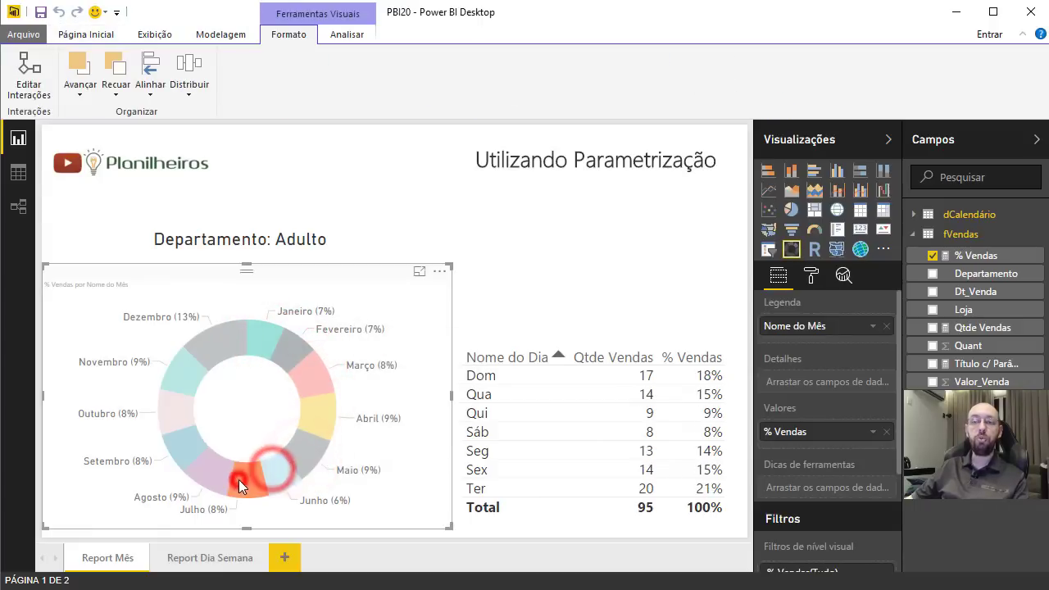
left_click(253, 424)
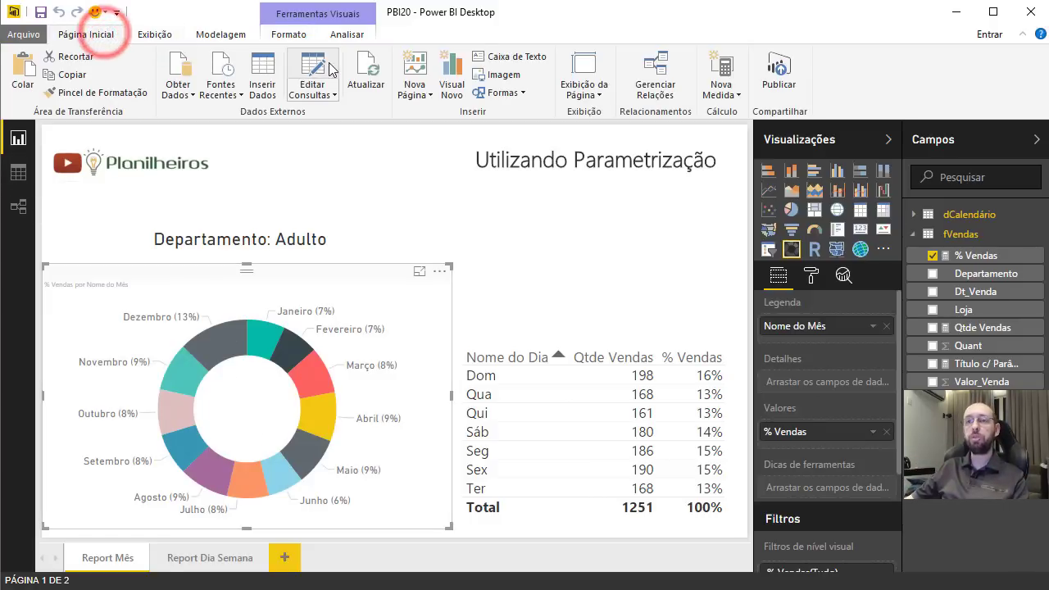
Step: Add the fVendas Loja column as a new query named ListaLojas
left_click(326, 64)
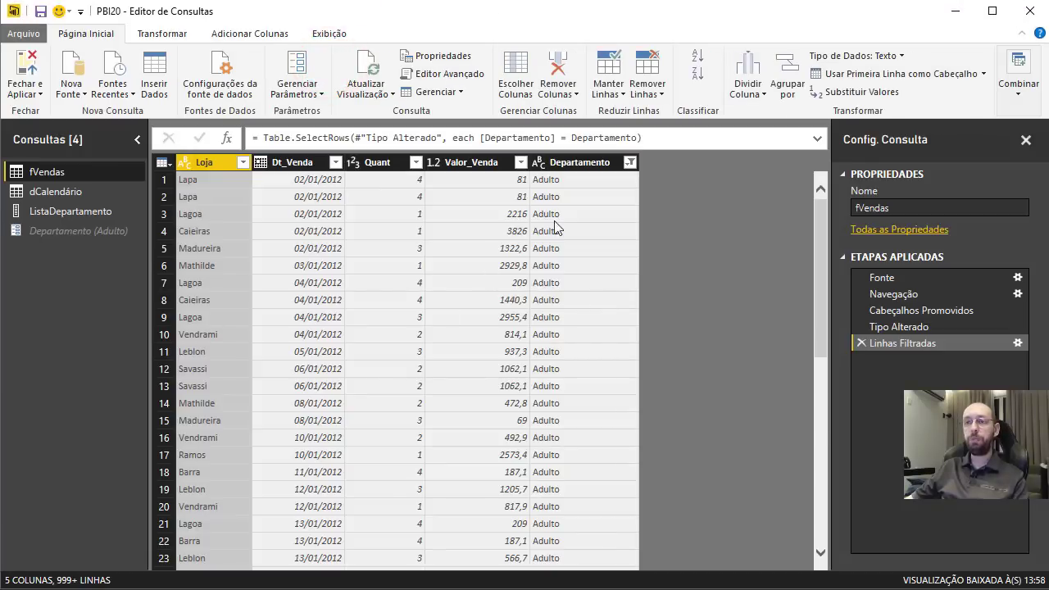
left_click(214, 166)
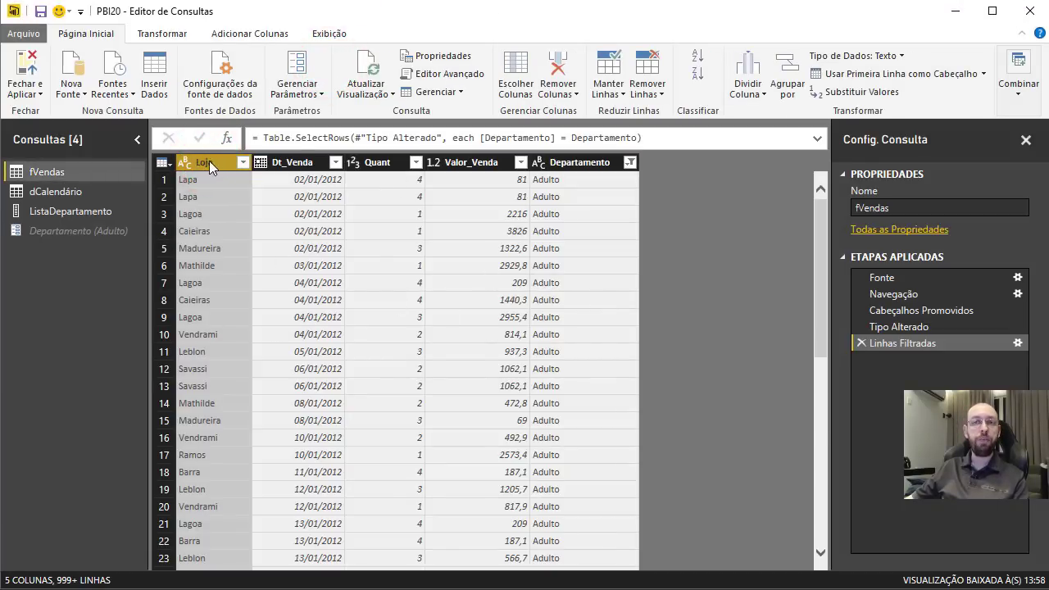
right_click(221, 159)
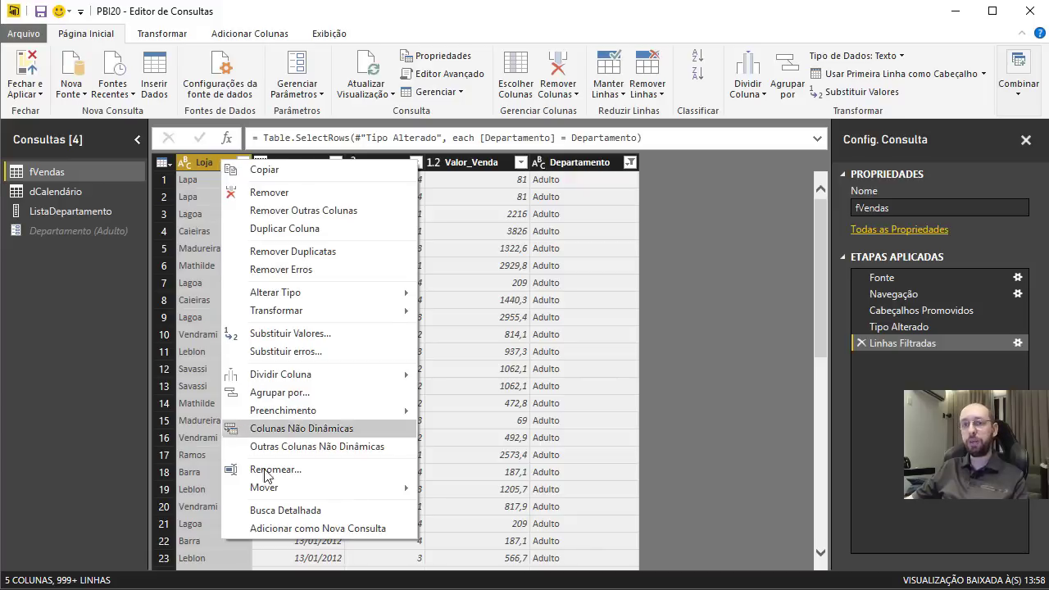
left_click(294, 529)
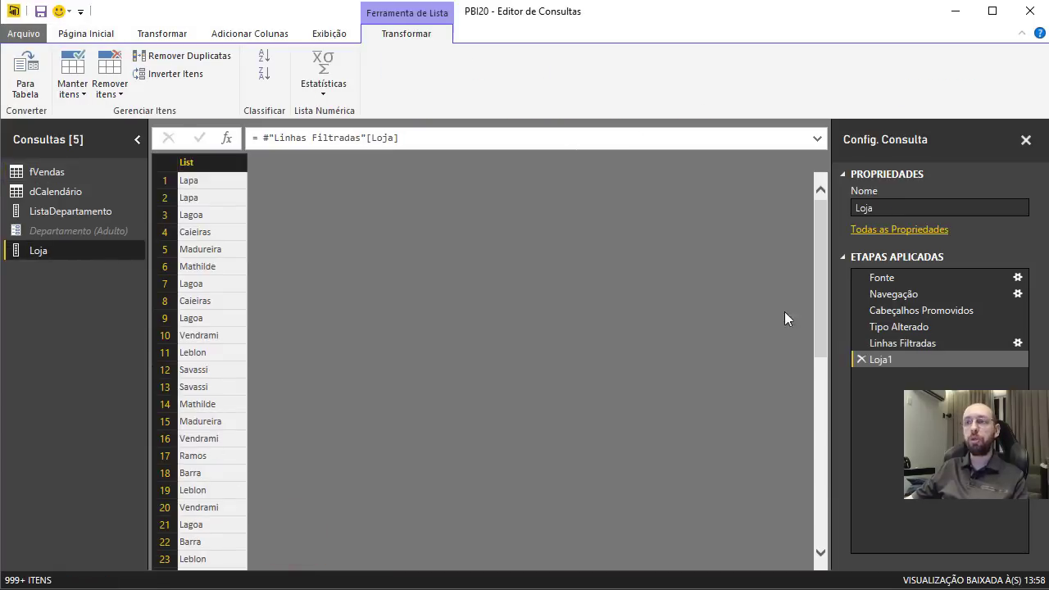
left_click(855, 207)
type("L")
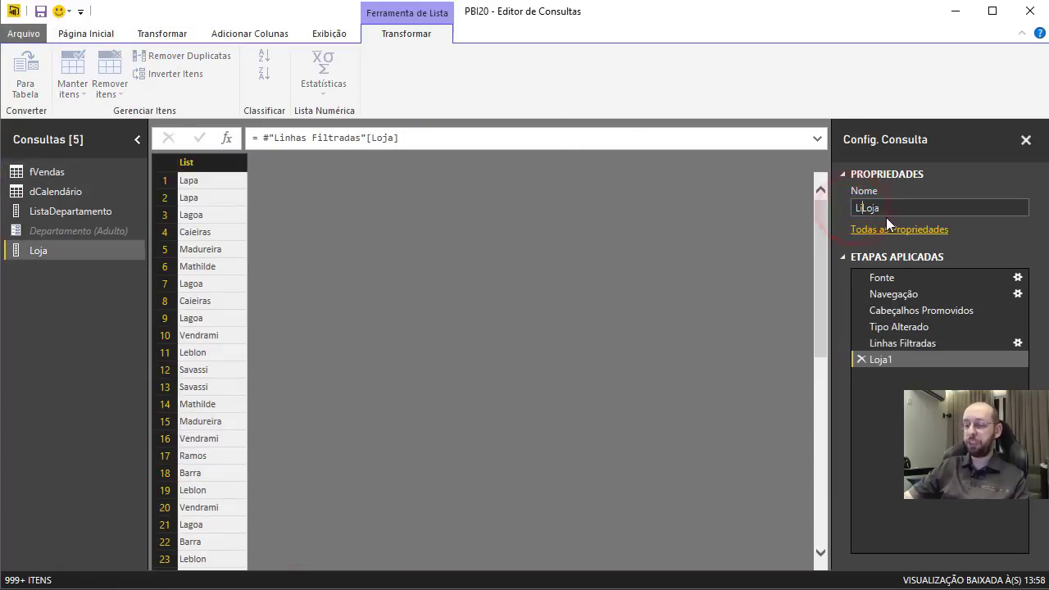
type("ista")
key("End")
type("s")
key("Return")
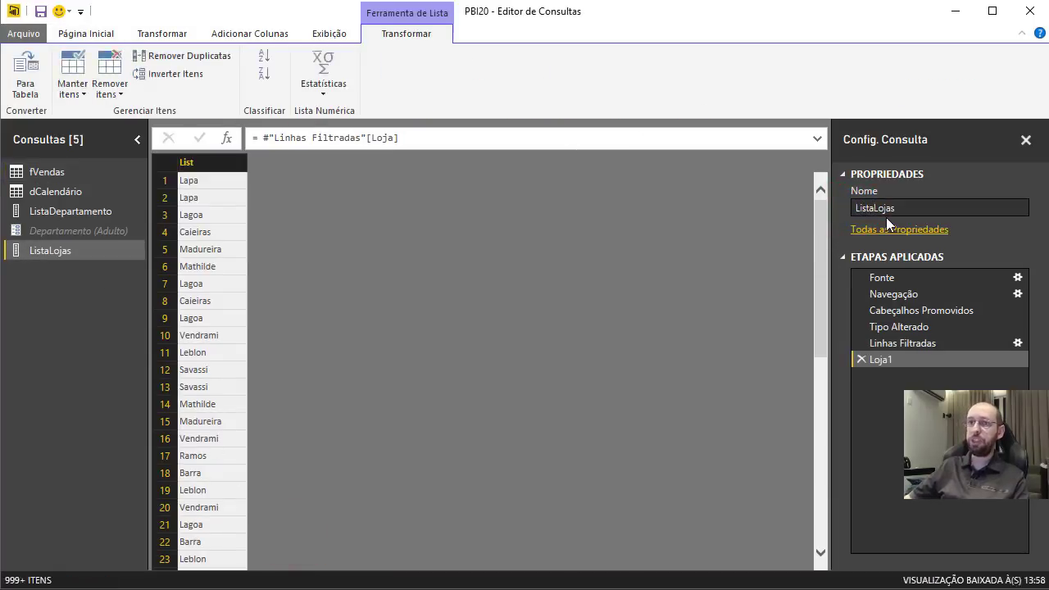
Step: Remove duplicates from ListaLojas, leaving the 16 distinct store names
right_click(211, 166)
left_click(291, 222)
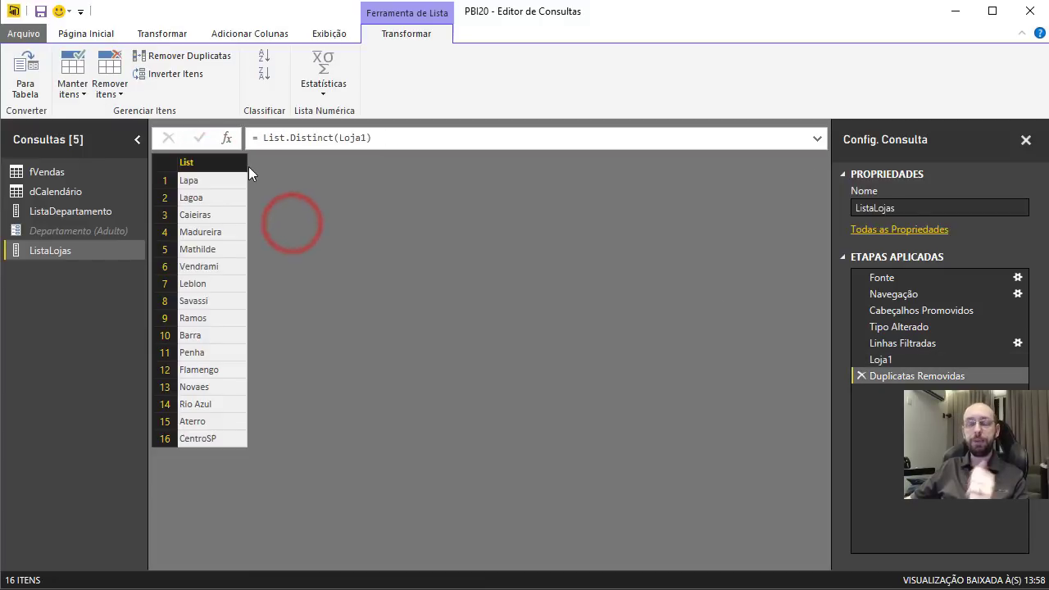
left_click(114, 35)
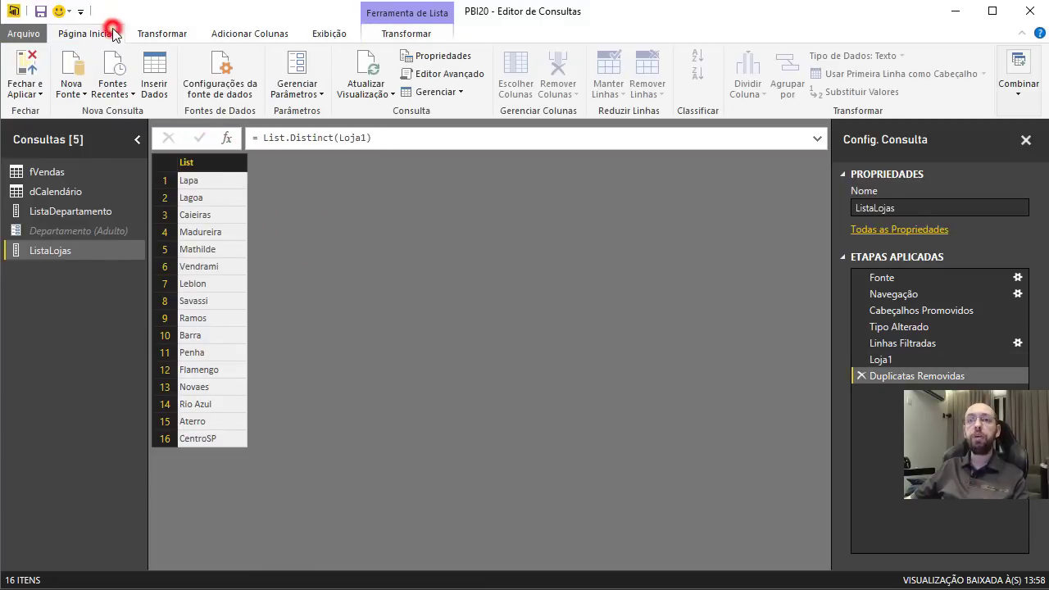
left_click(295, 87)
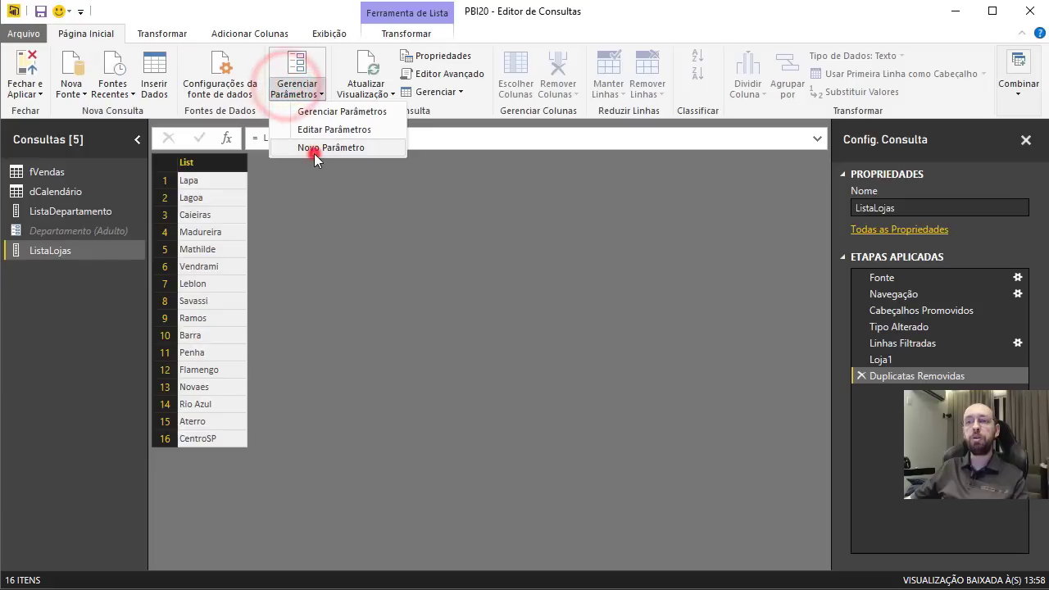
Step: Create a new parameter named Lojas with the description 'Selecione uma Loja'
left_click(316, 152)
left_click(604, 102)
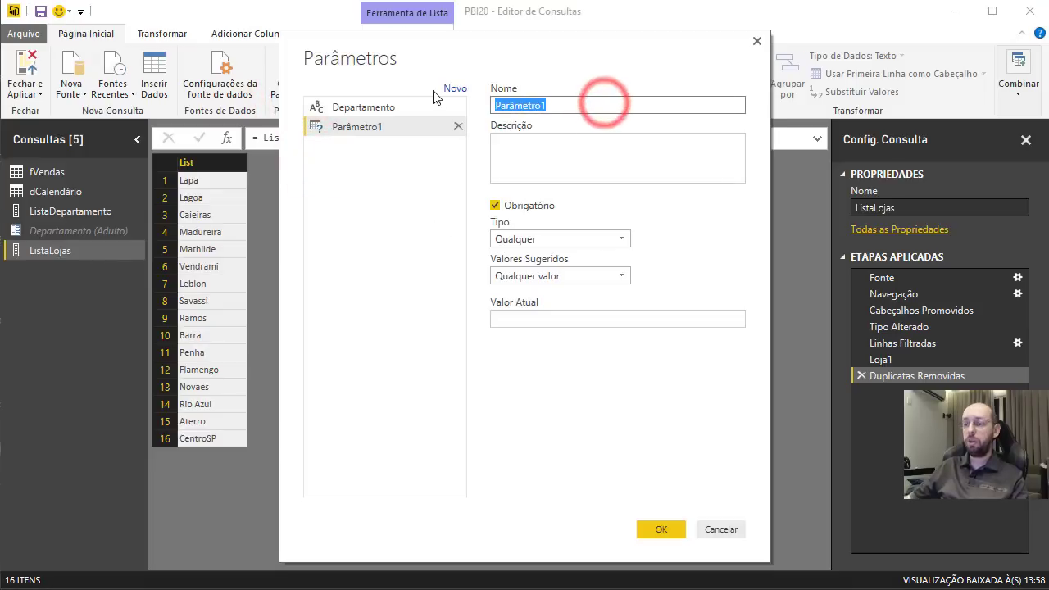
type("Lo")
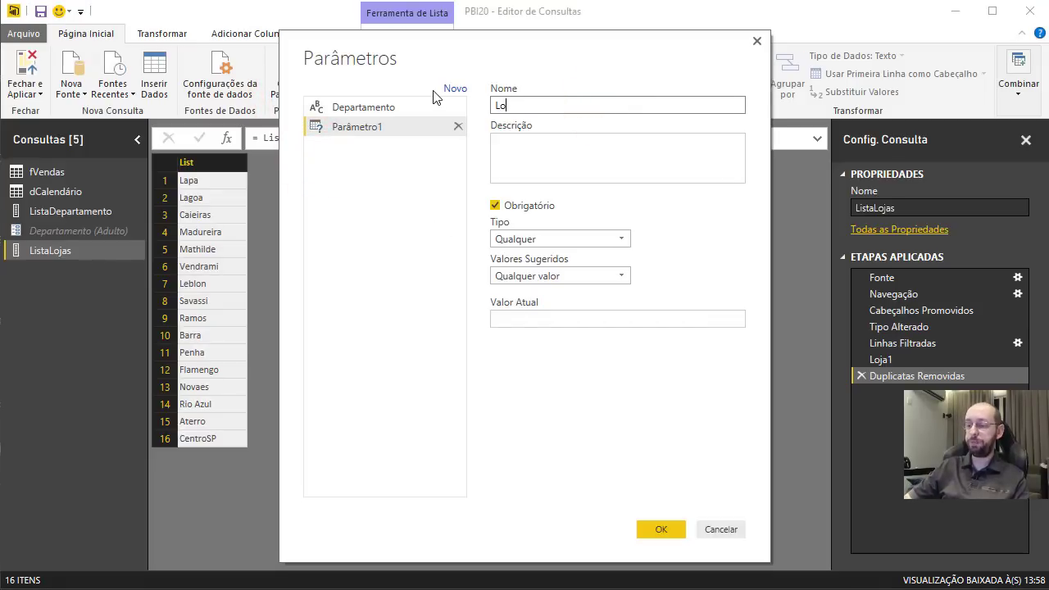
type("jas")
key("Tab")
type("Selecione uma Loja")
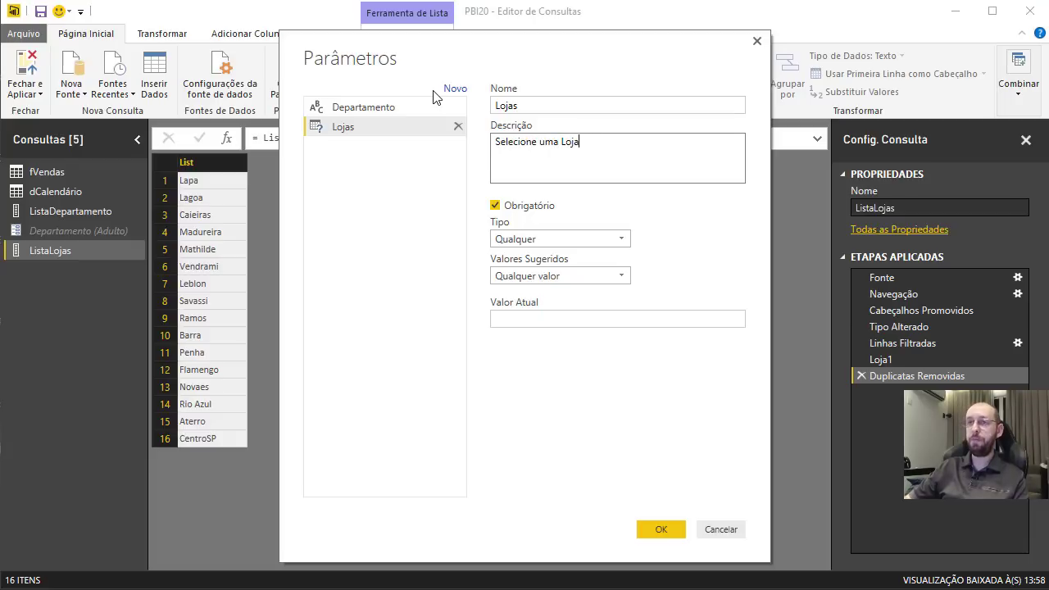
key("Tab")
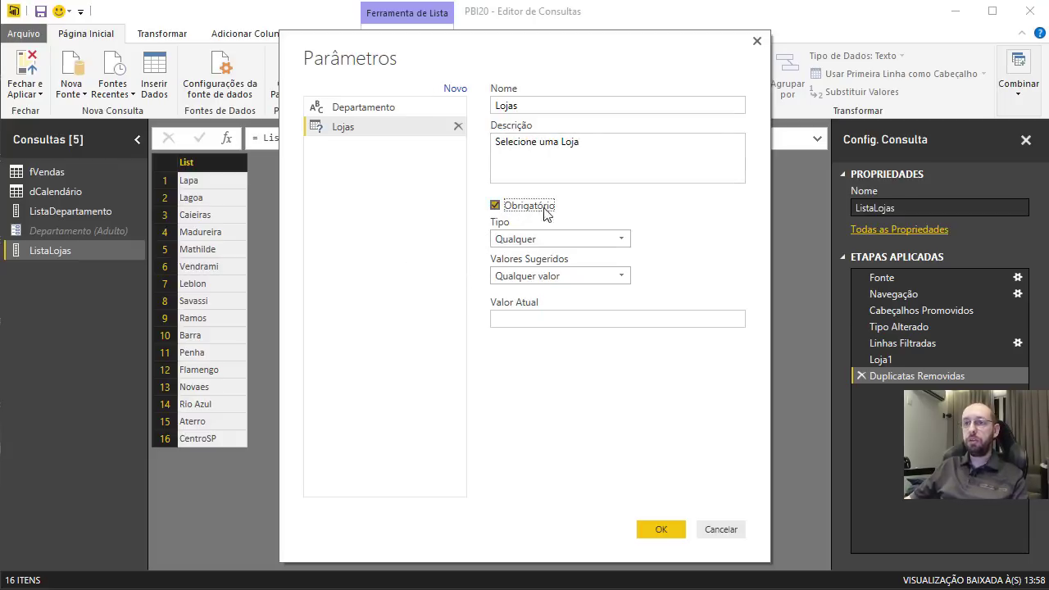
Step: Make Lojas a Texto parameter suggesting ListaLojas values, with current value Lapa, and save
left_click(545, 237)
left_click(530, 373)
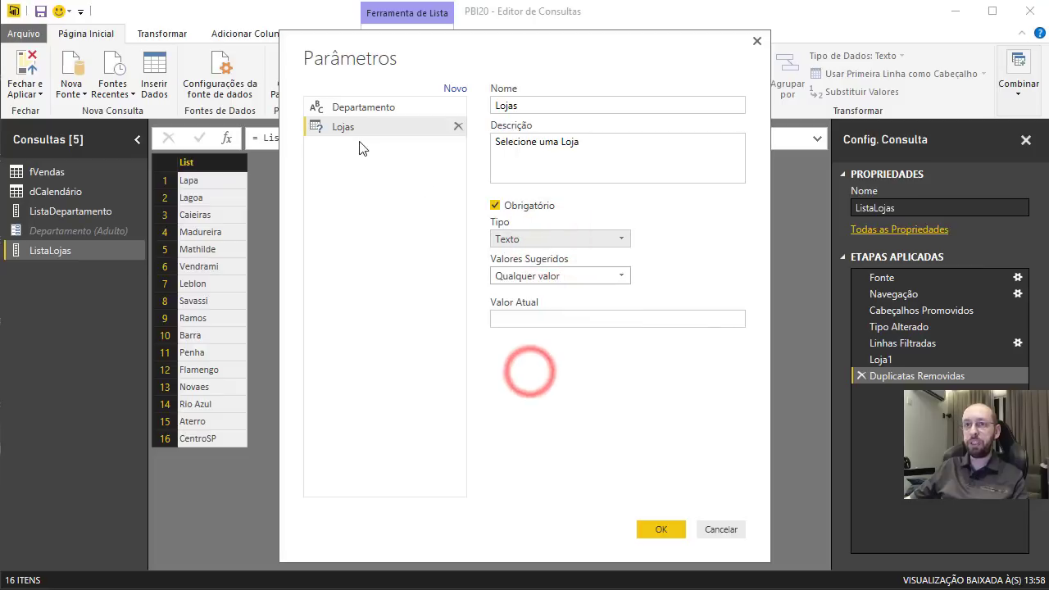
left_click(555, 276)
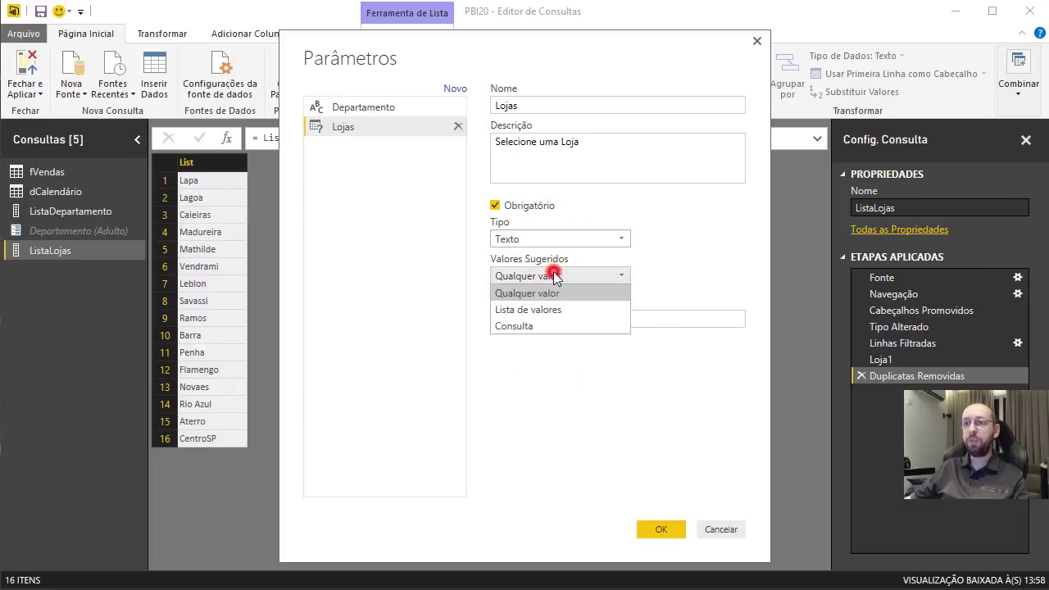
left_click(549, 328)
left_click(732, 313)
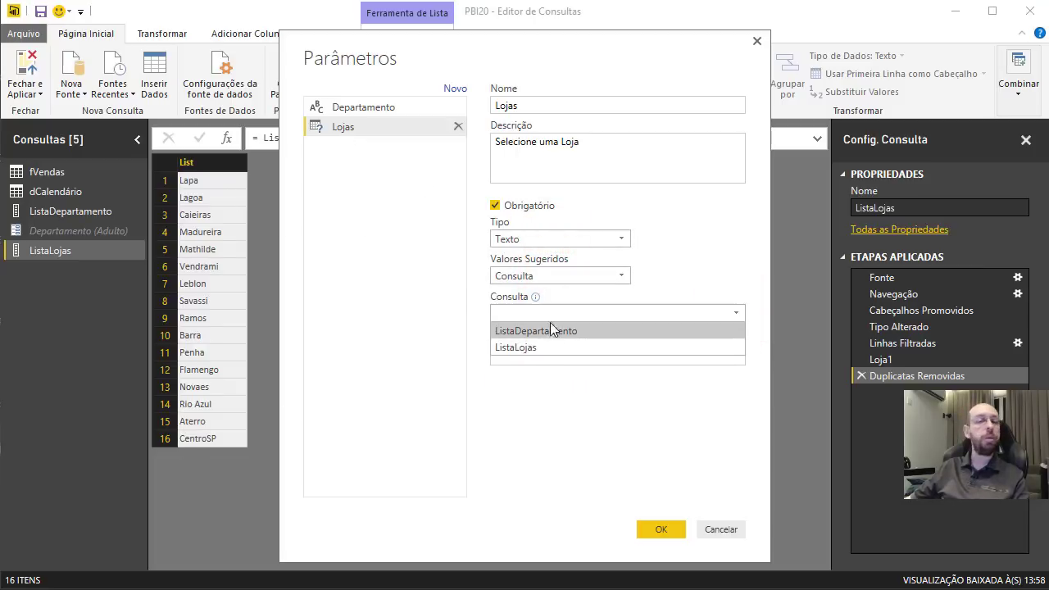
left_click(533, 349)
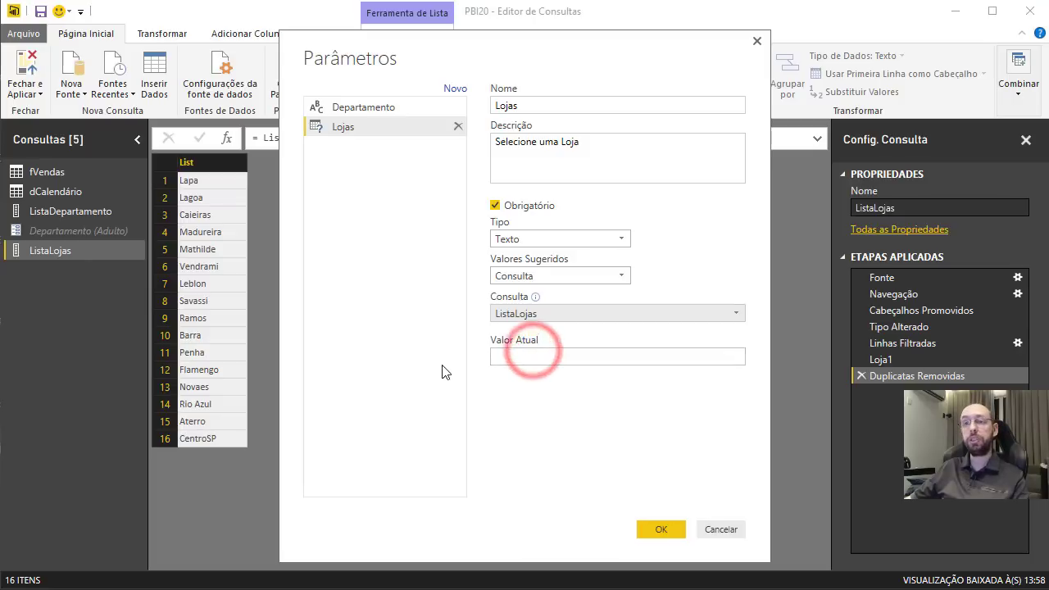
left_click(551, 358)
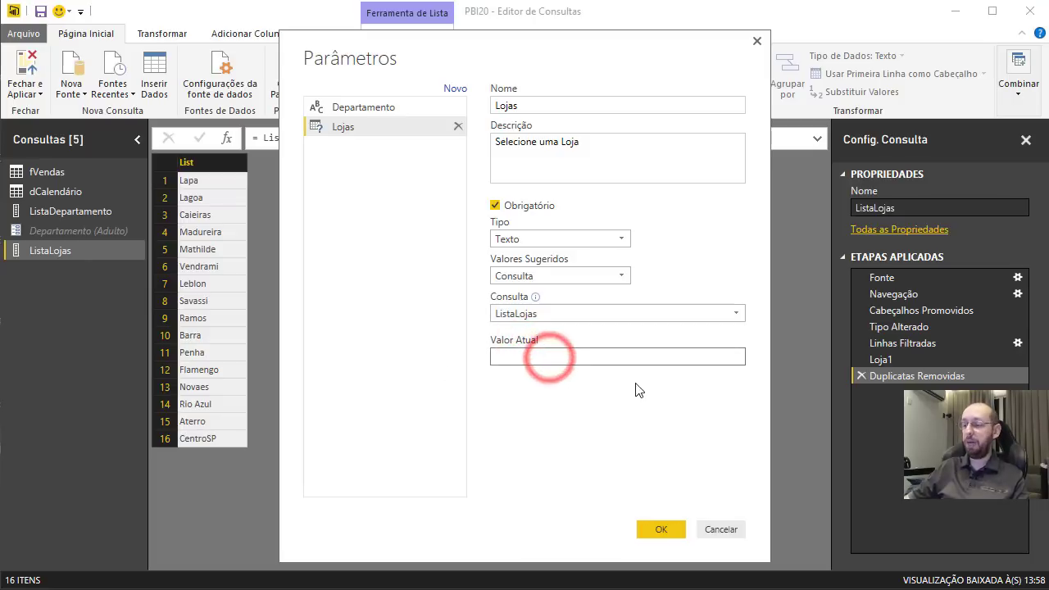
type("Lapa")
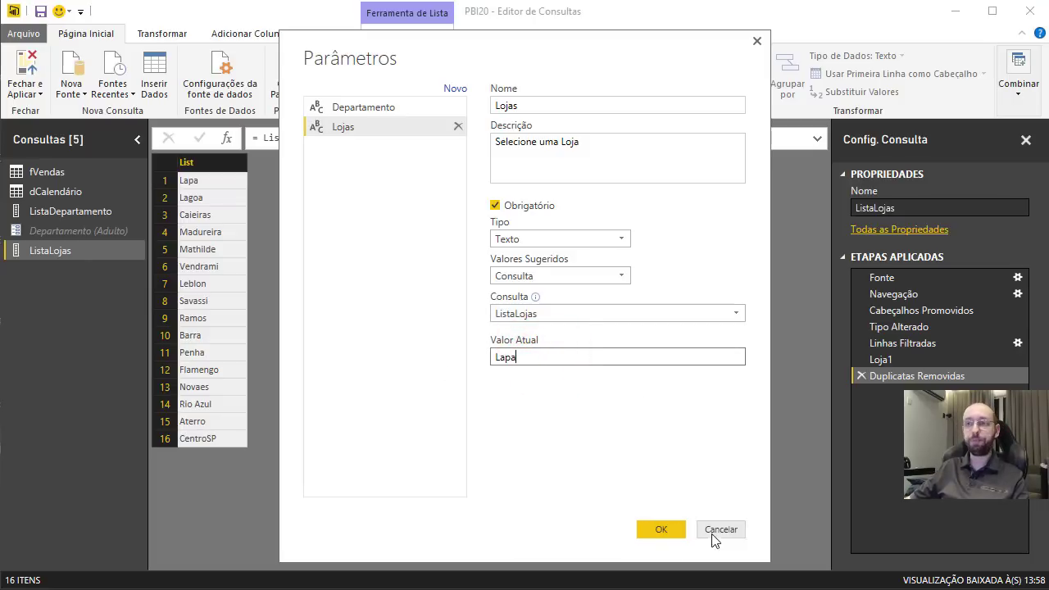
left_click(664, 530)
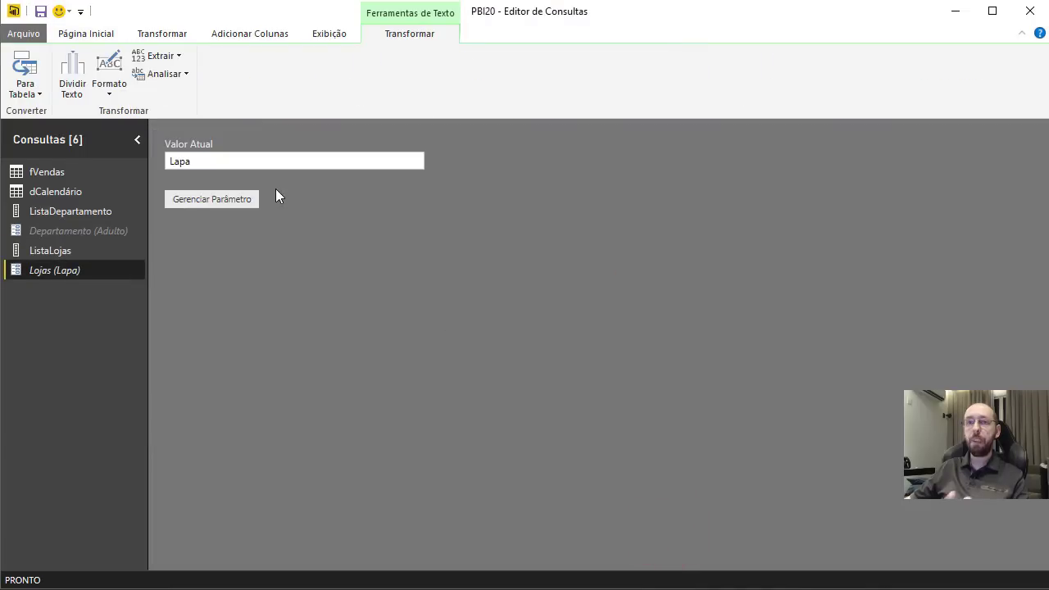
Step: Filter fVendas Loja to equal the Lojas parameter and apply, so the table totals 71 sales
left_click(43, 171)
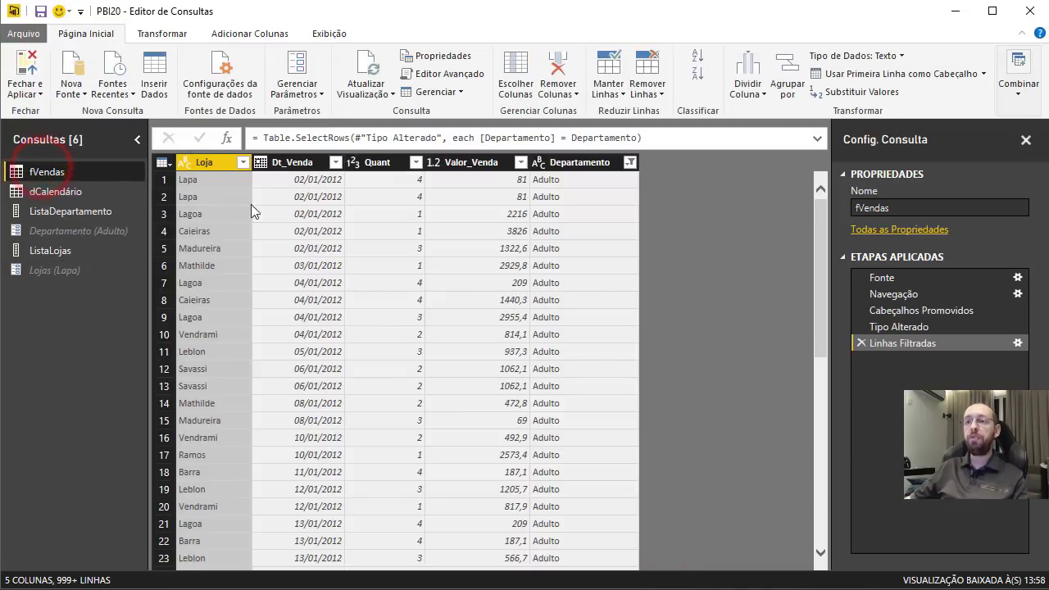
left_click(243, 163)
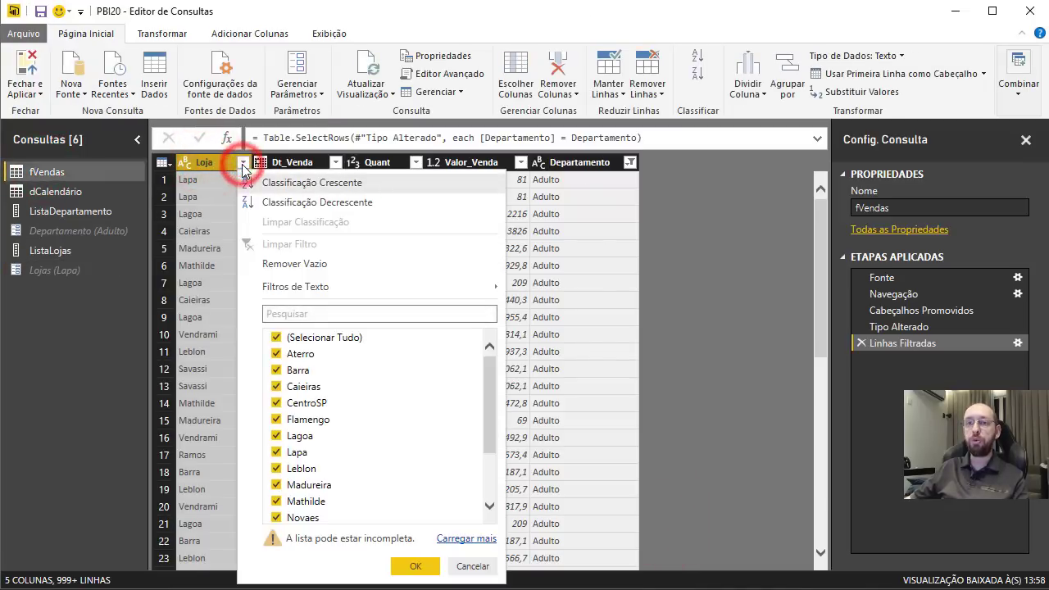
left_click(295, 287)
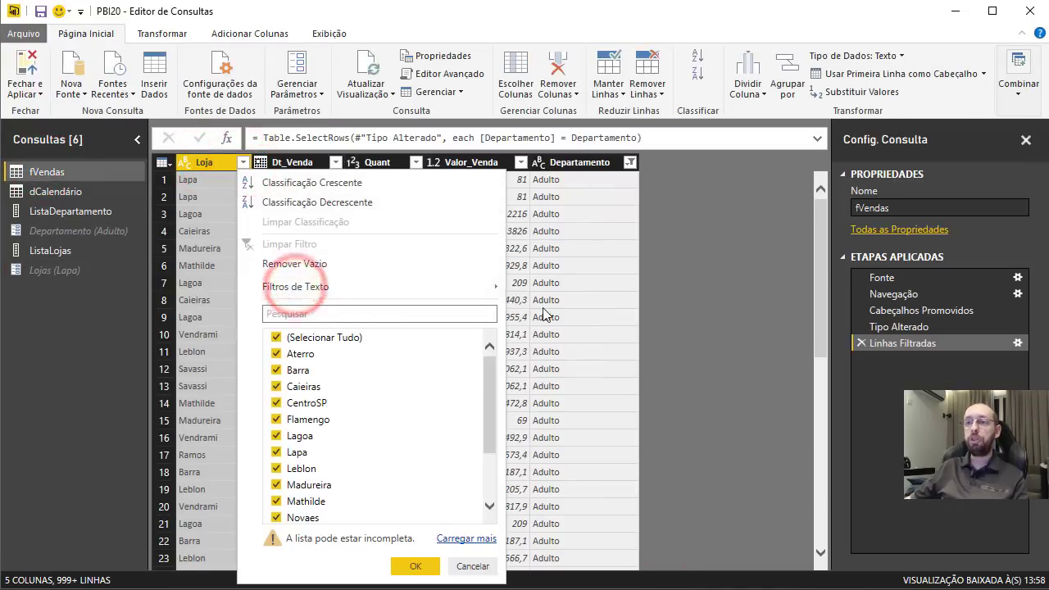
left_click(410, 286)
left_click(585, 287)
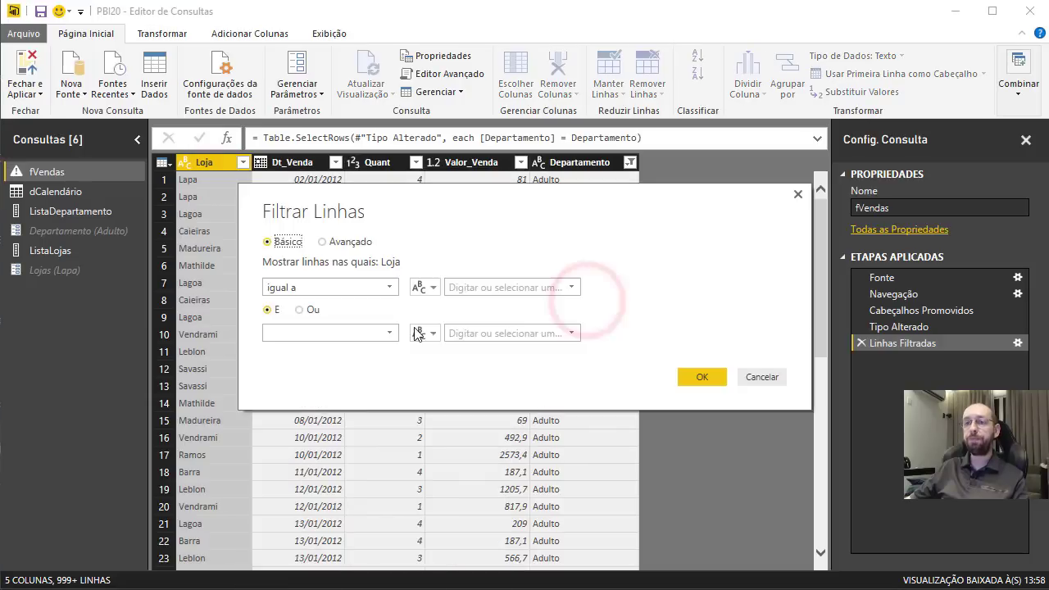
left_click(428, 287)
left_click(463, 326)
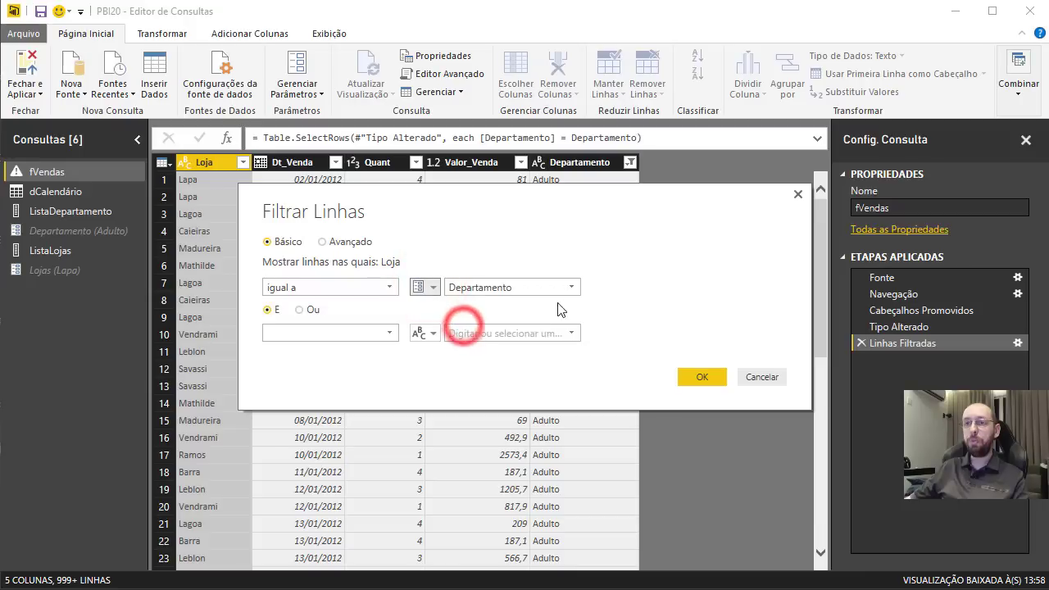
left_click(571, 287)
left_click(501, 309)
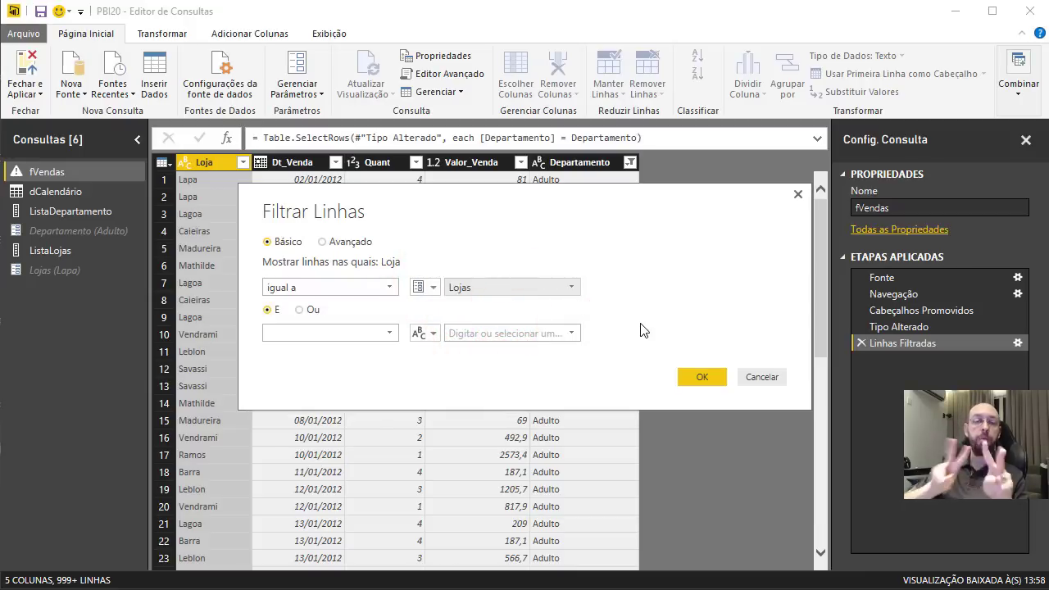
left_click(702, 379)
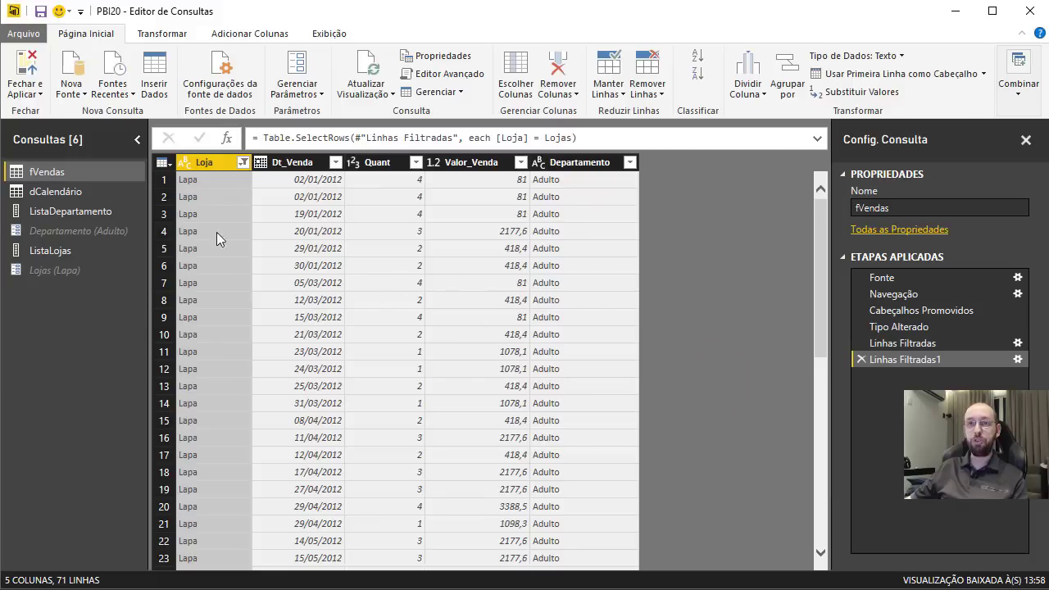
left_click(20, 72)
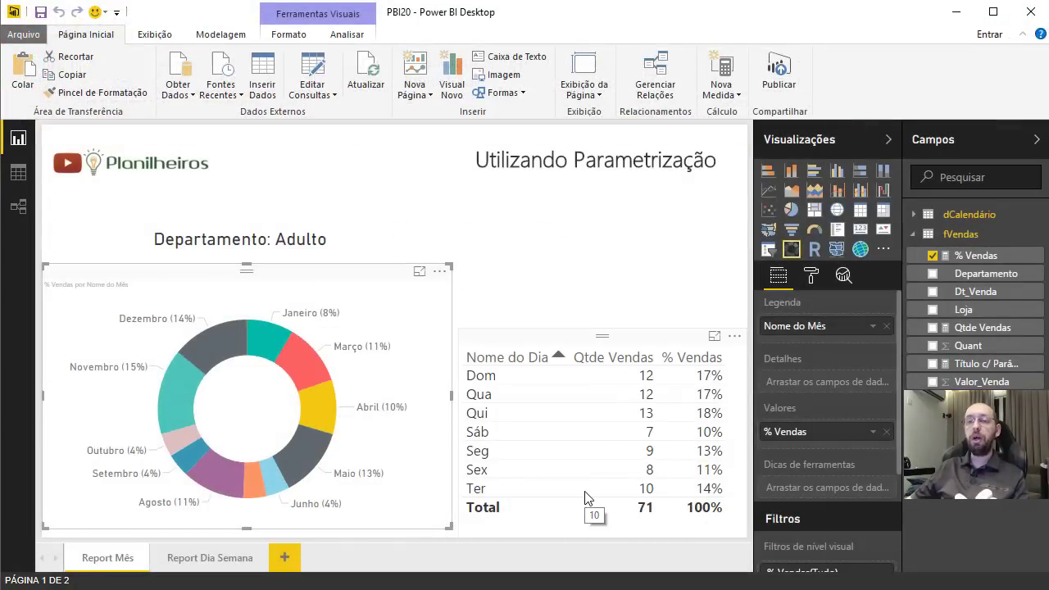
Step: In the Título c/ Parâmetro formula, append a copy of the department part relabelled ' e Loja: '
left_click(217, 227)
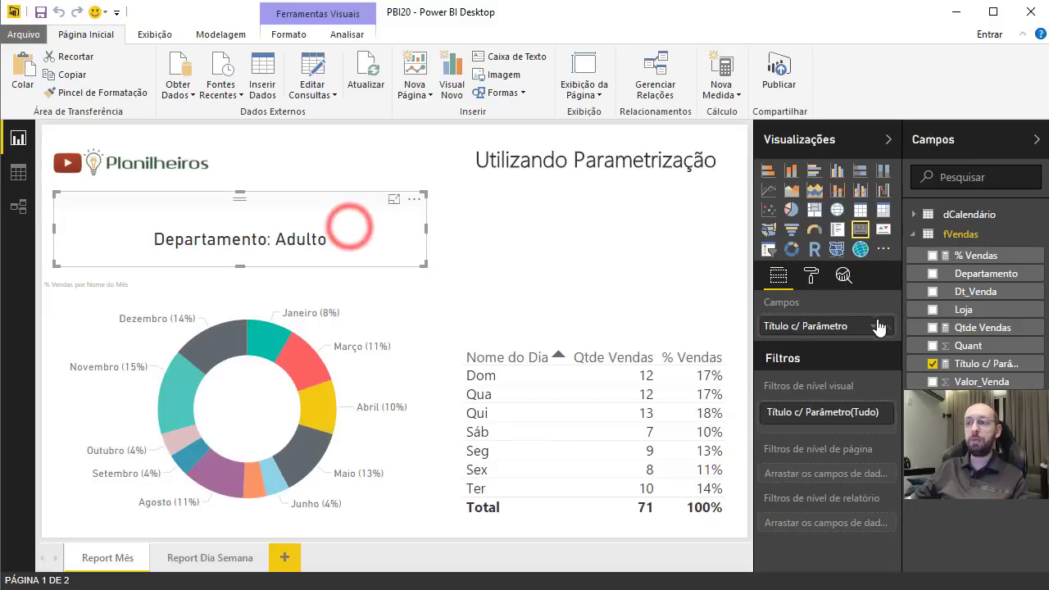
left_click(979, 363)
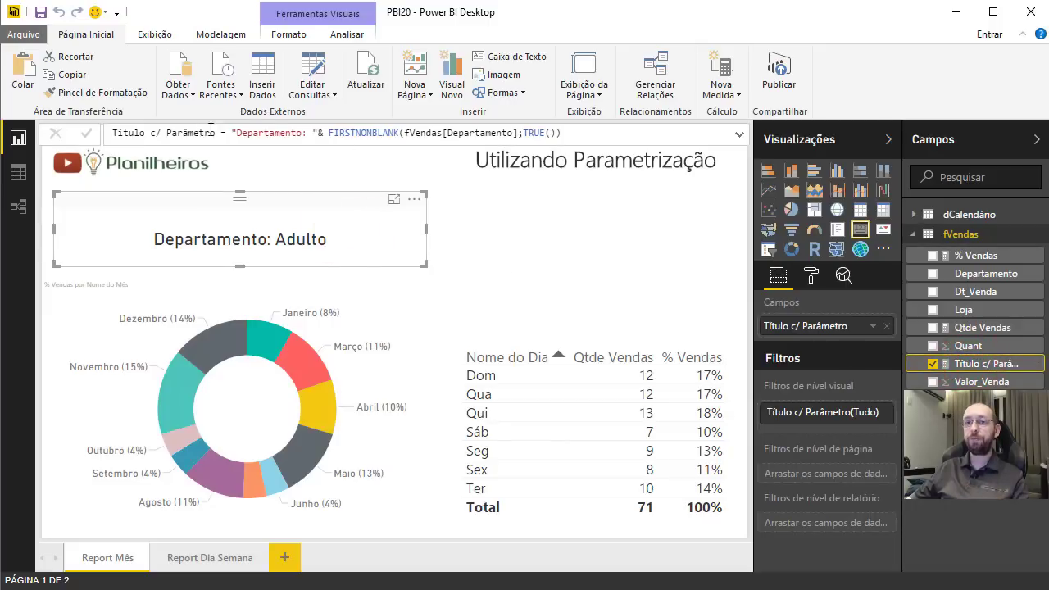
left_click_drag(231, 133, 584, 147)
key("ctrl+c")
left_click(576, 136)
type("&")
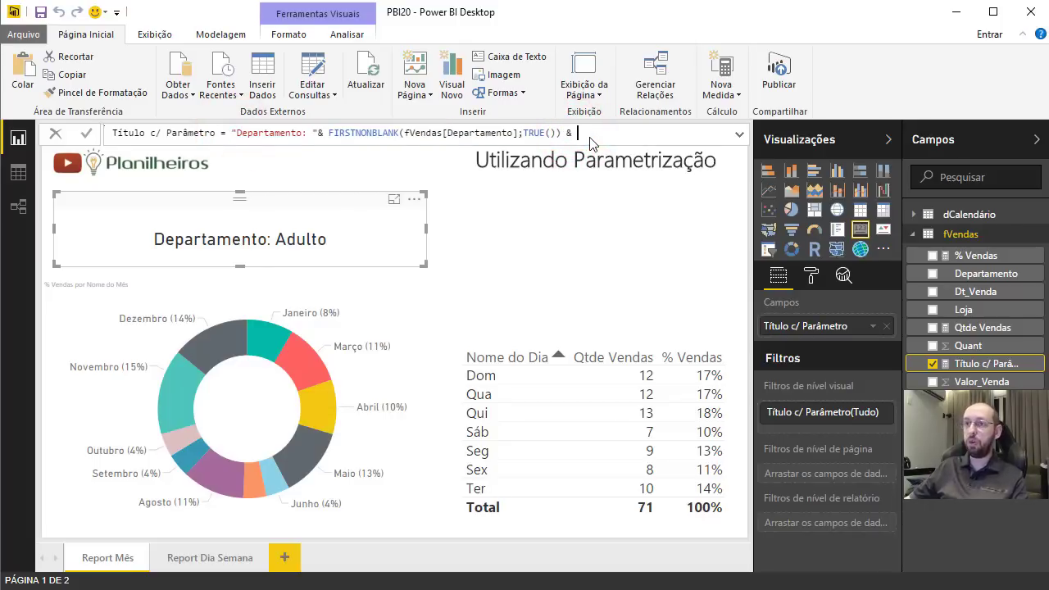
key("ctrl+v")
left_click_drag(582, 133, 647, 135)
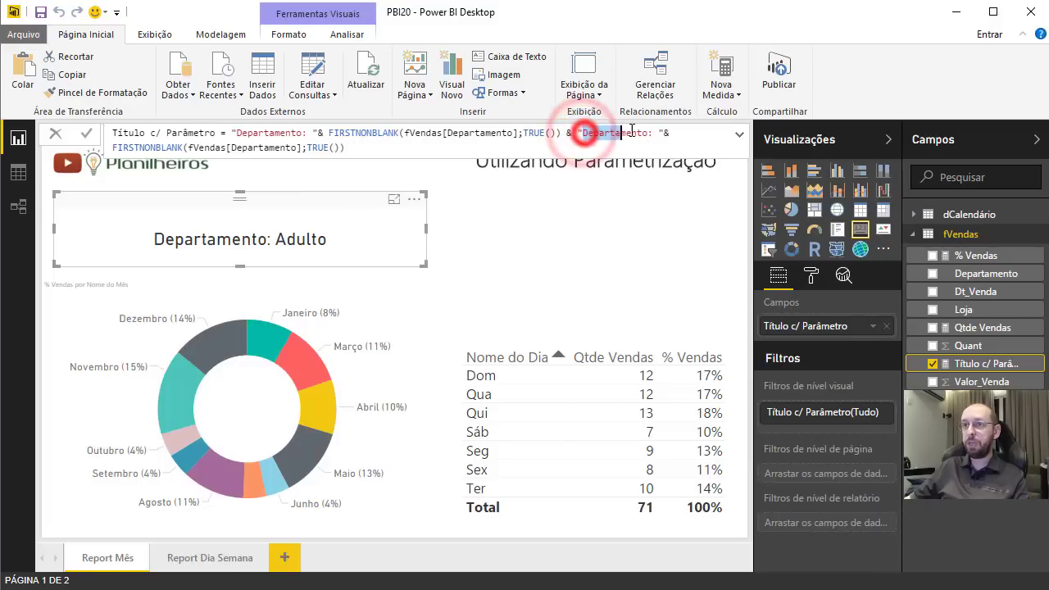
type("Lo")
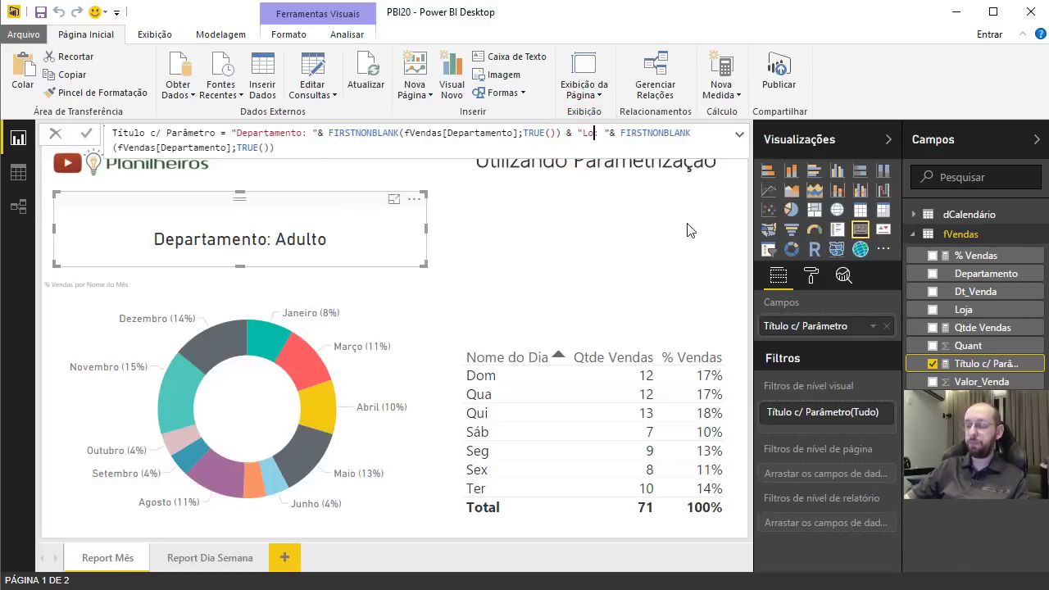
type("ja:")
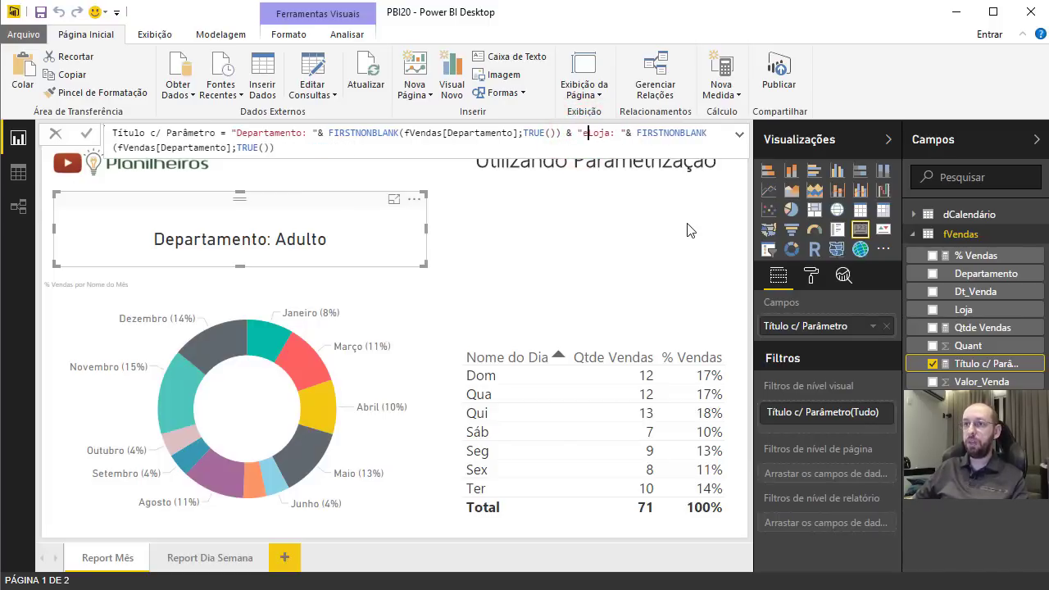
left_click(582, 133)
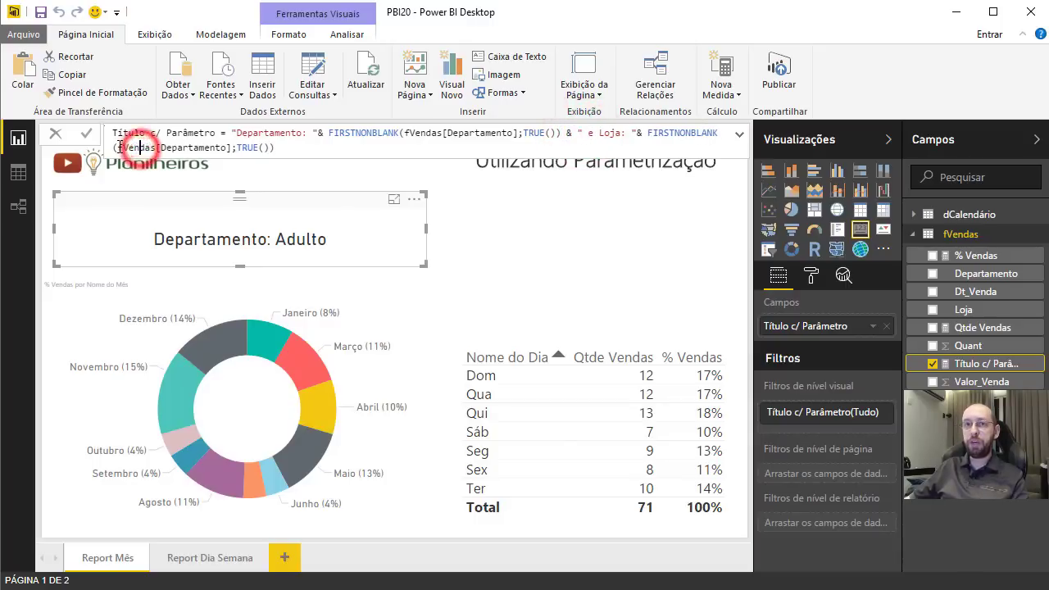
Step: Swap the copied column reference for fVendas[Loja], making the card read 'Departamento: Adulto e Loja: Lapa'
left_click_drag(118, 148, 230, 149)
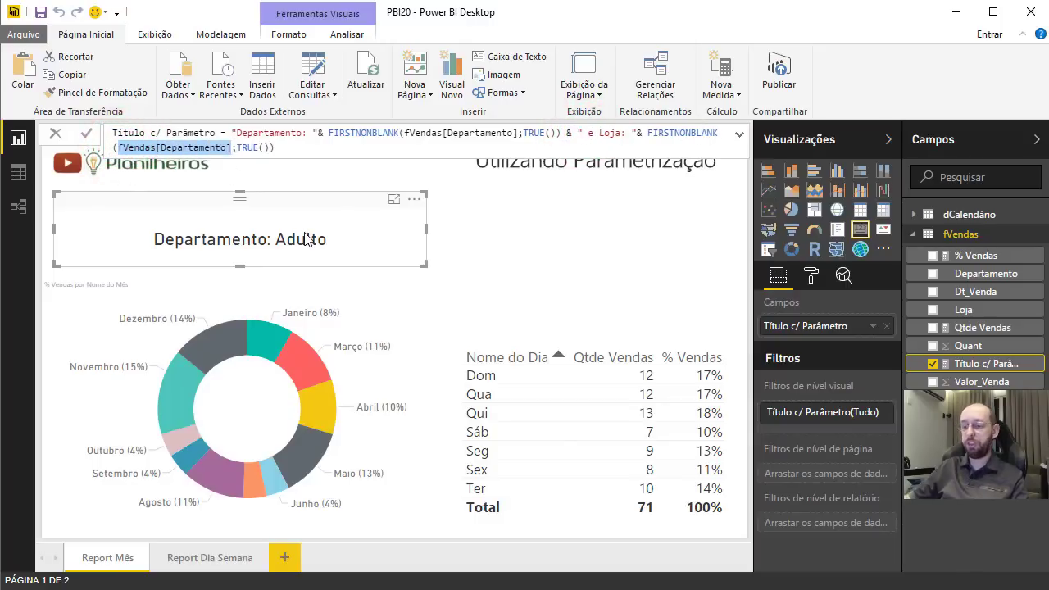
type("fve")
key("Down")
key("Down")
key("Down")
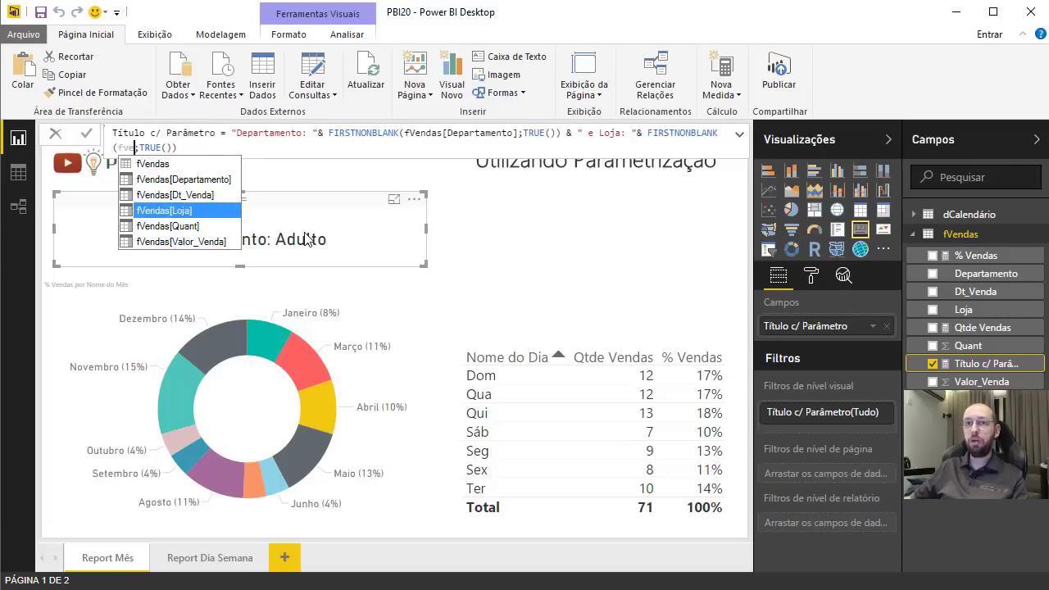
key("Tab")
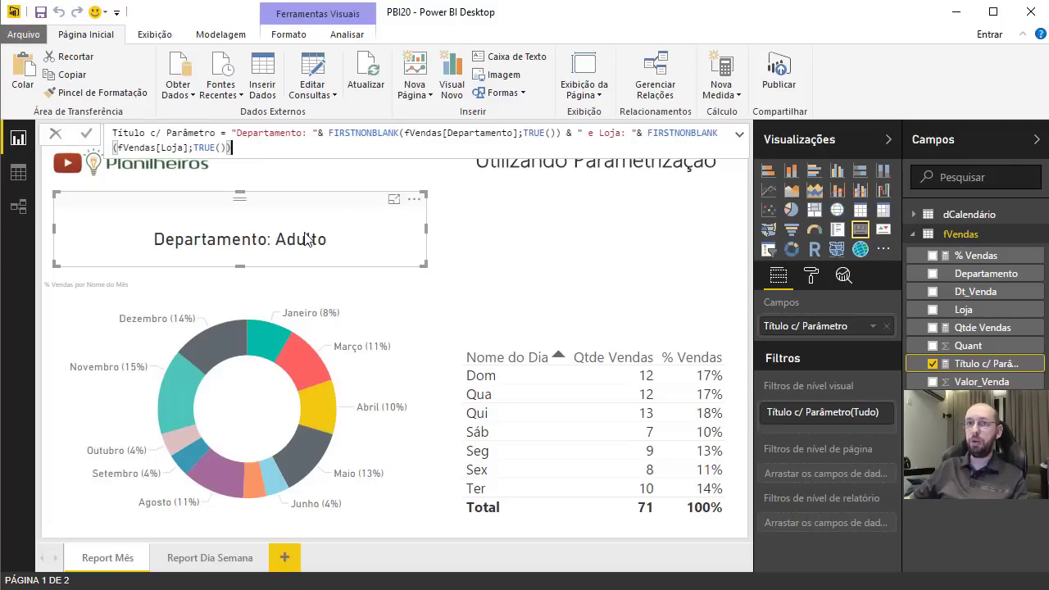
key("Return")
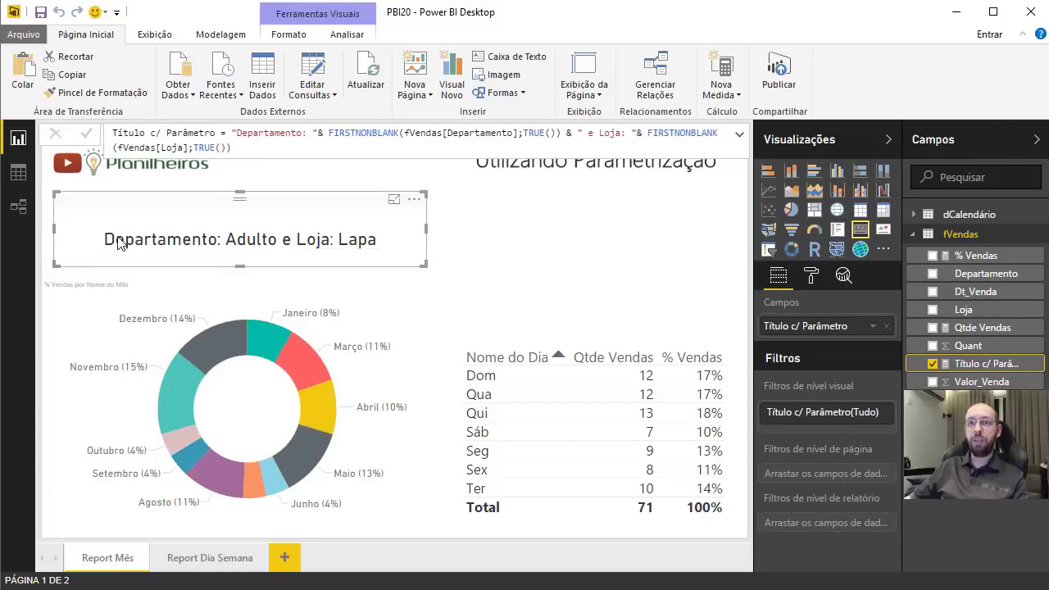
left_click(507, 248)
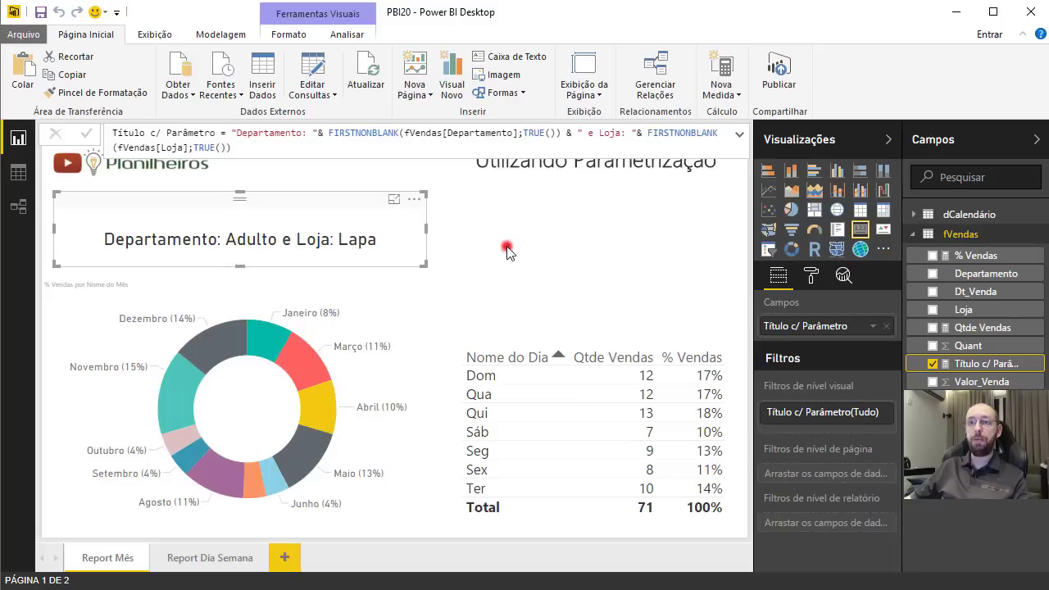
Step: Switch the Departamento parameter to Infantil and Lojas to Flamengo, then apply the query changes
left_click(313, 91)
left_click(352, 148)
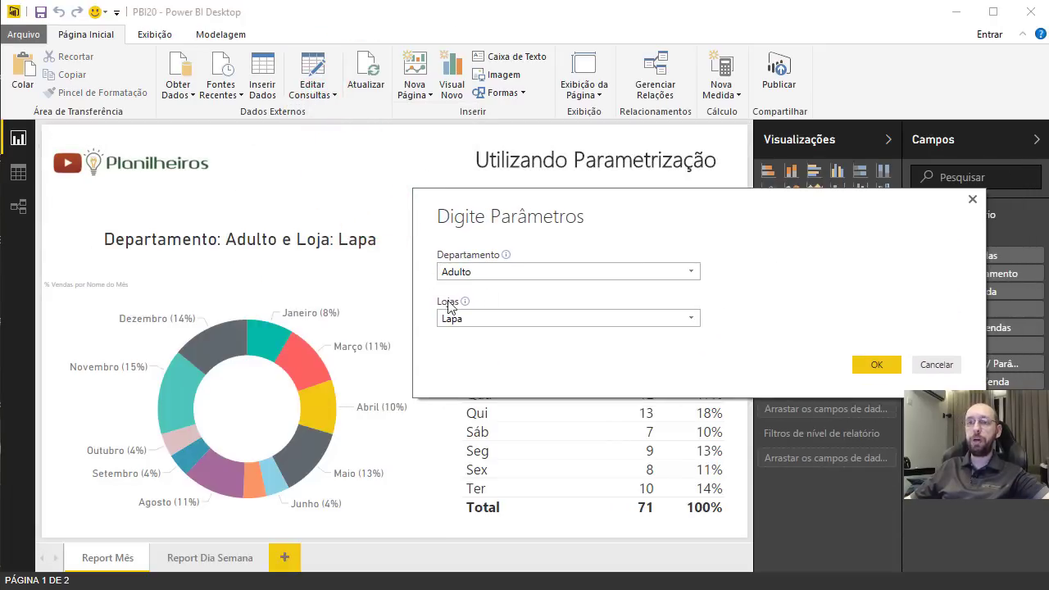
left_click(692, 271)
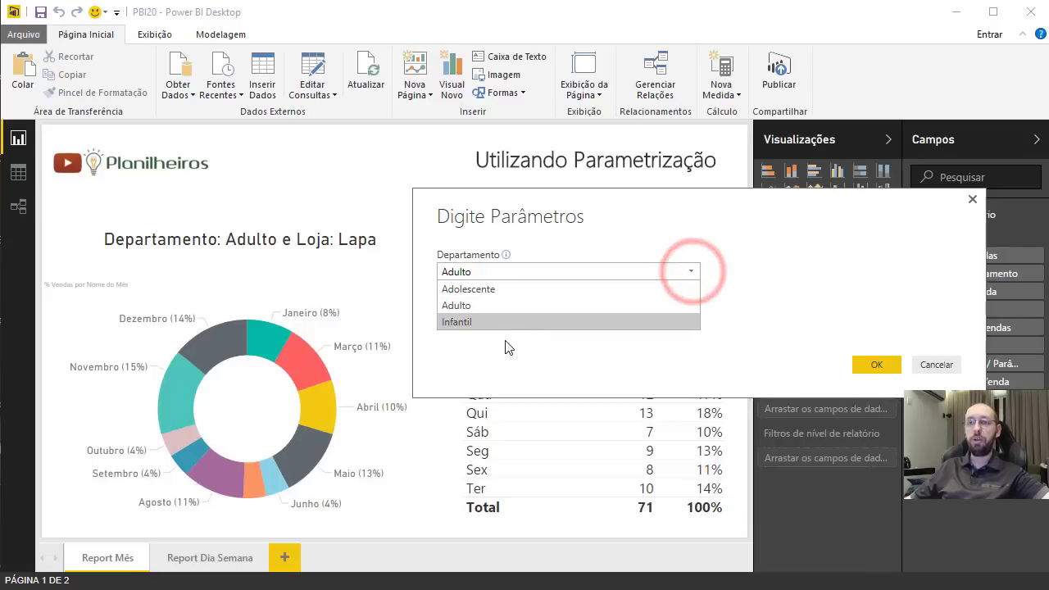
left_click(465, 321)
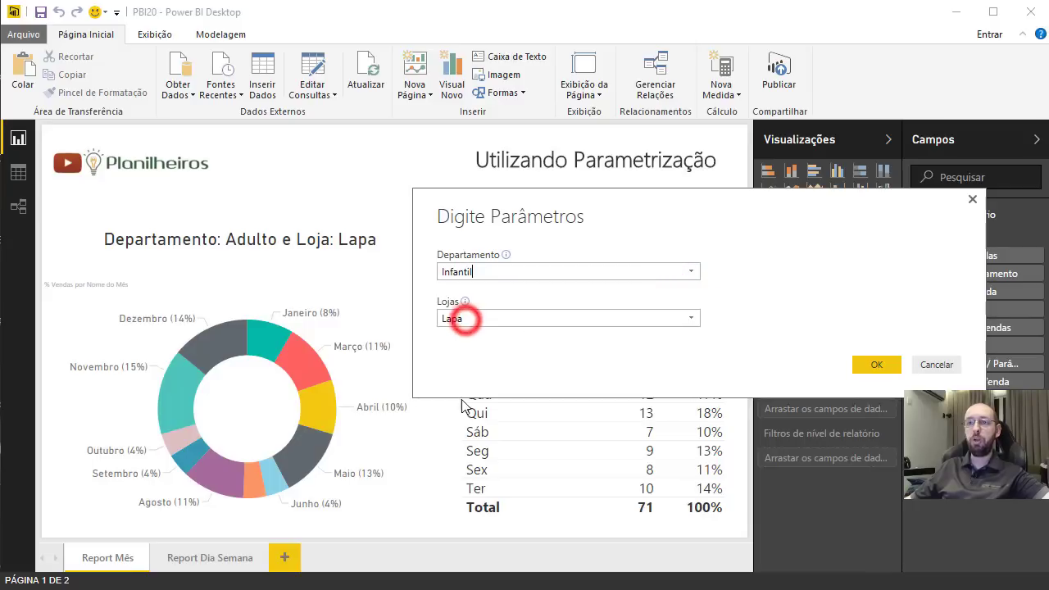
left_click(692, 318)
left_click(463, 515)
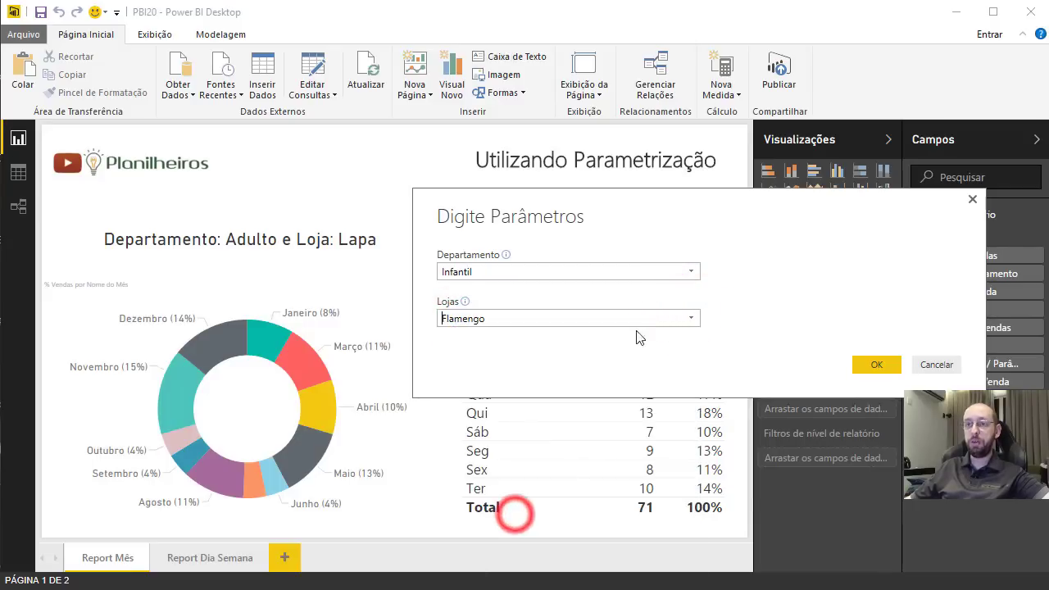
left_click(844, 303)
left_click(875, 368)
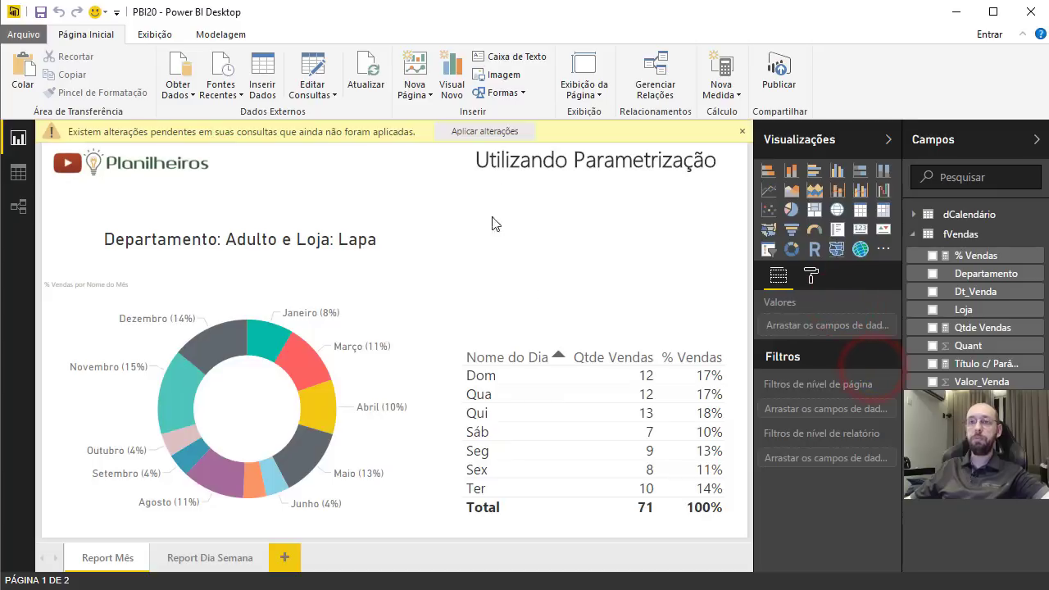
left_click(500, 133)
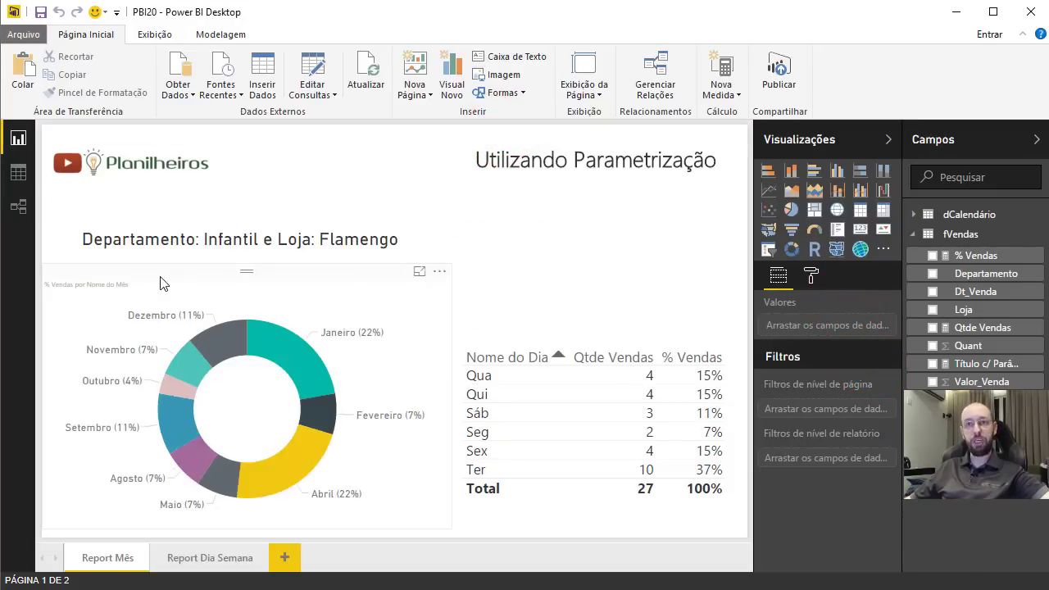
Step: Show the Report Dia Semana page with the Visualizações and Campos panes collapsed, and check its Infantil/Flamengo title card
left_click(178, 557)
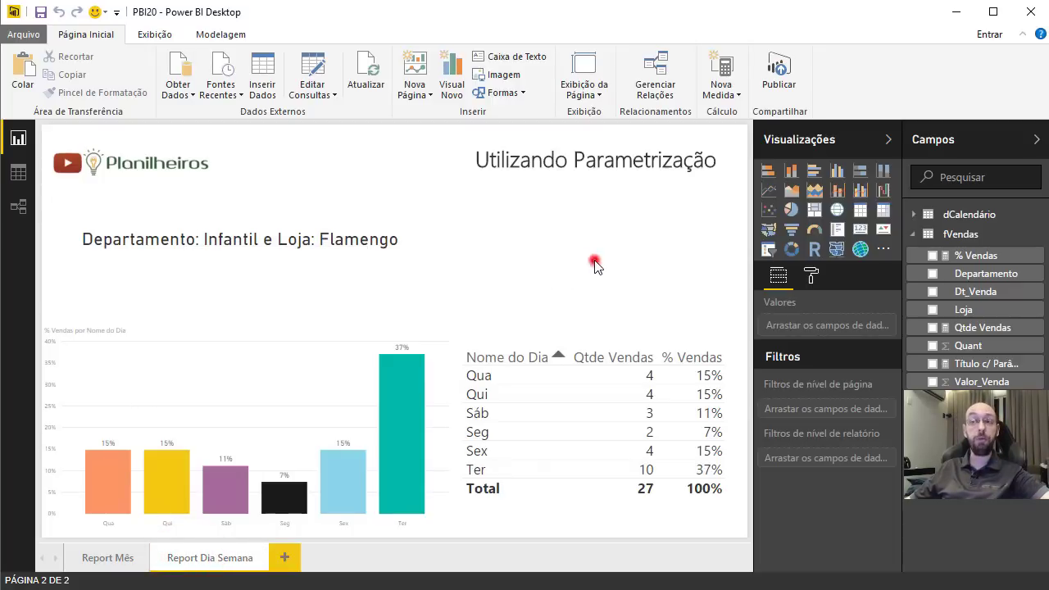
left_click(886, 140)
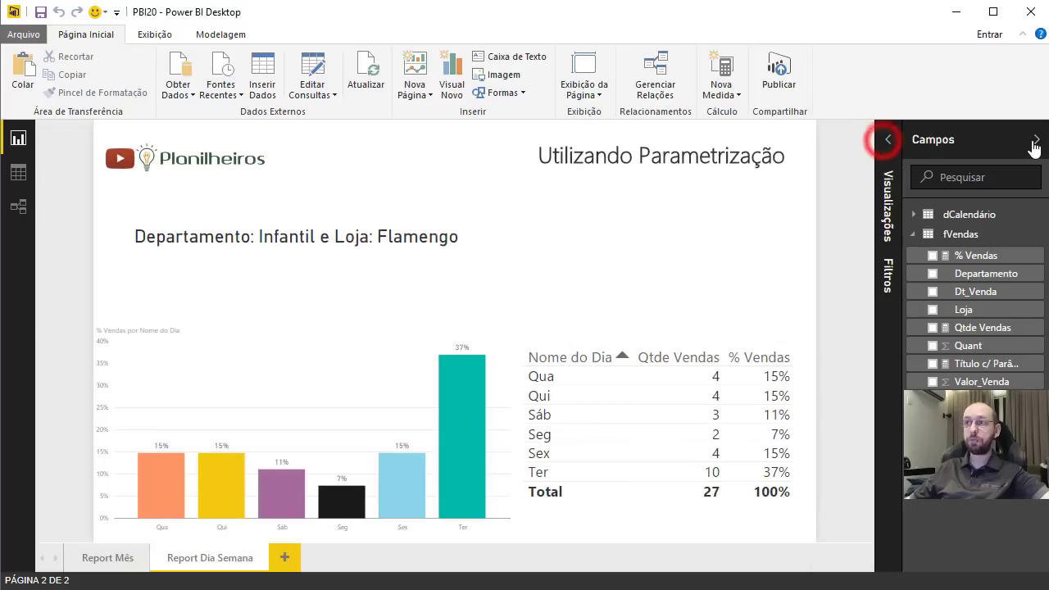
left_click(1035, 141)
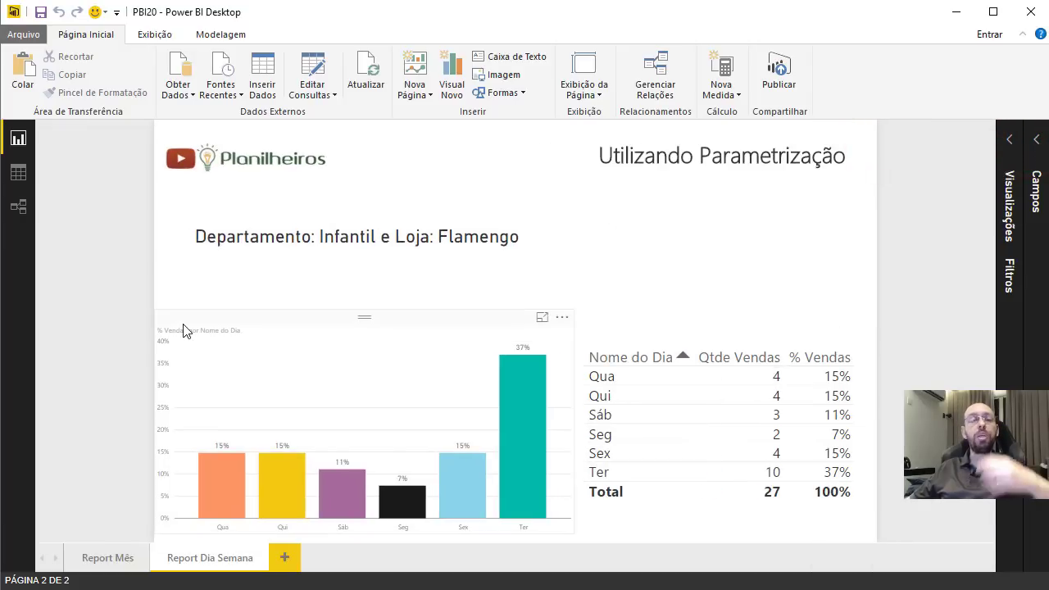
left_click(407, 206)
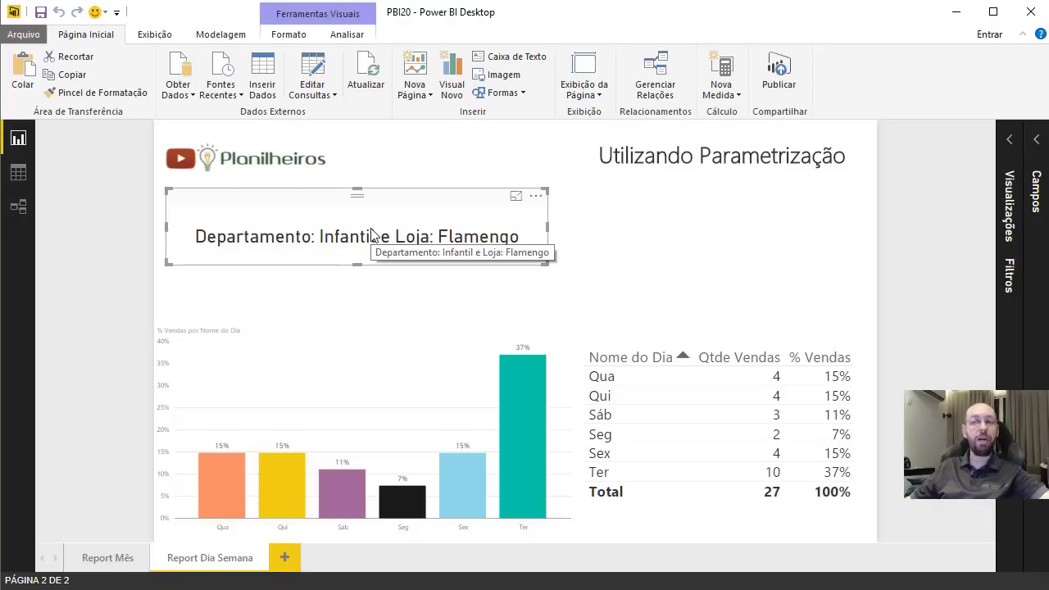
left_click(639, 223)
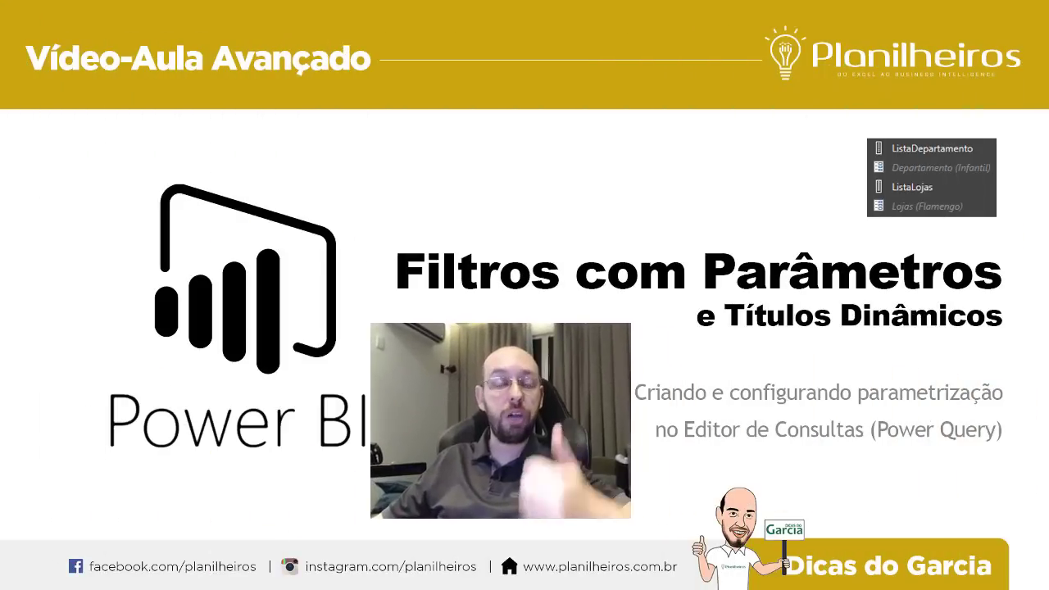